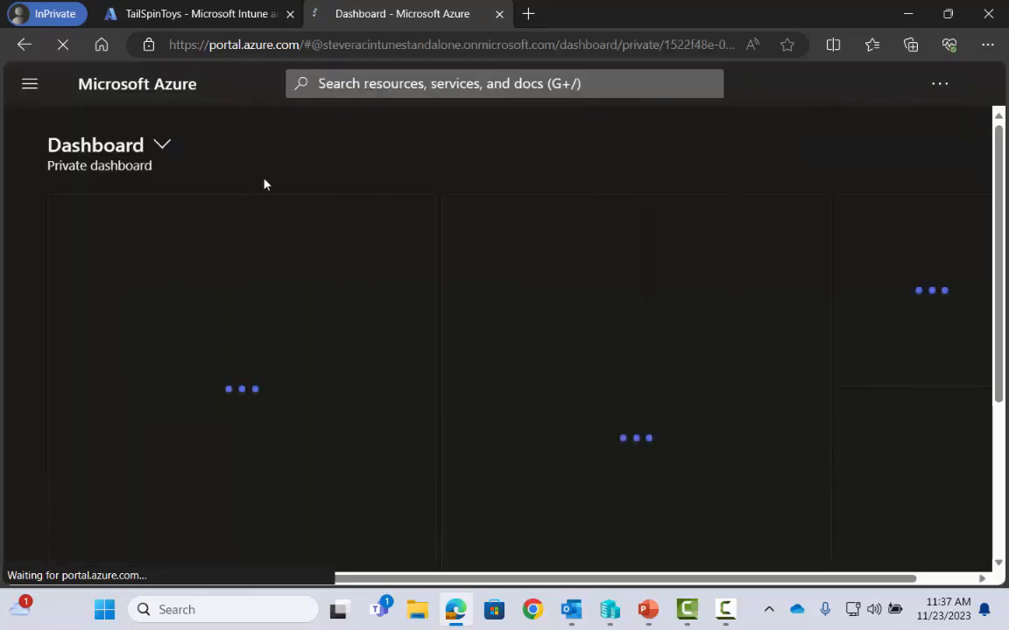
- Open the Microsoft Entra ID service in the Azure portal
{"action": "left_click", "coordinate": [48, 98]}
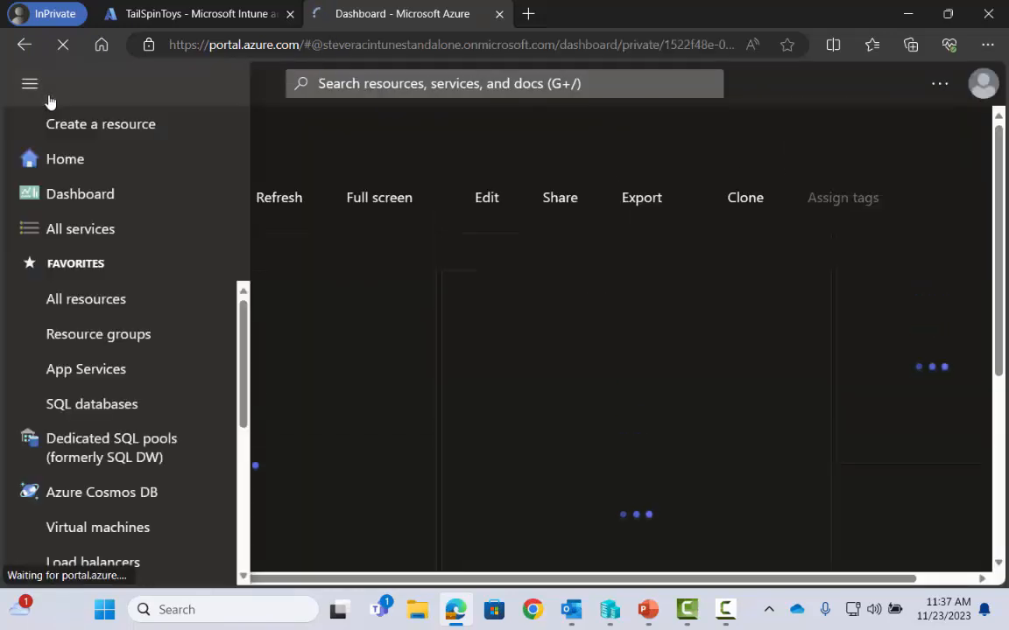
{"action": "scroll", "coordinate": [114, 383], "scroll_direction": "down", "scroll_amount": 5}
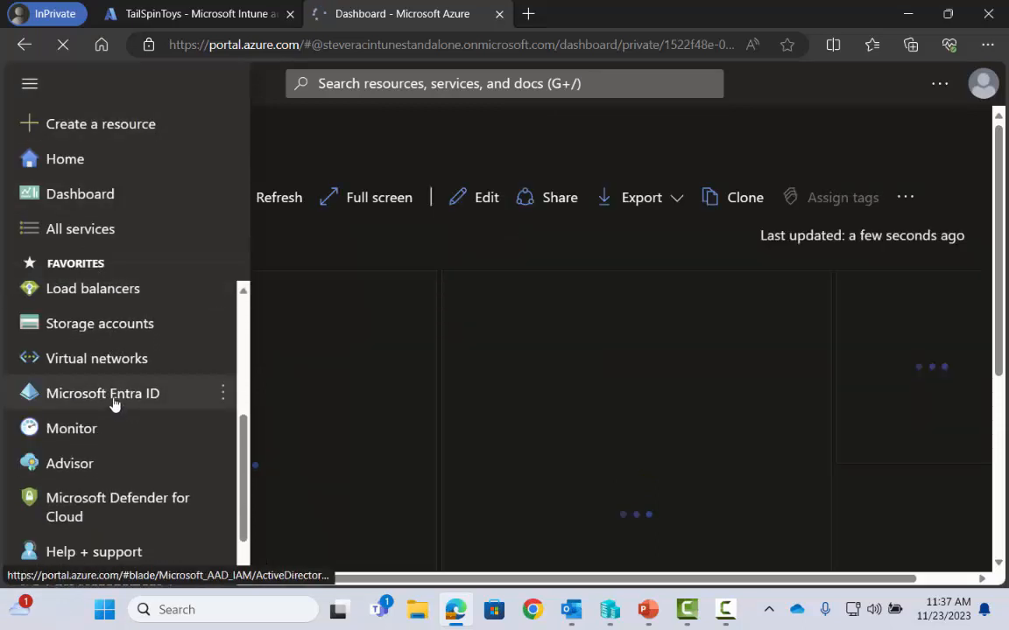
{"action": "left_click", "coordinate": [114, 402]}
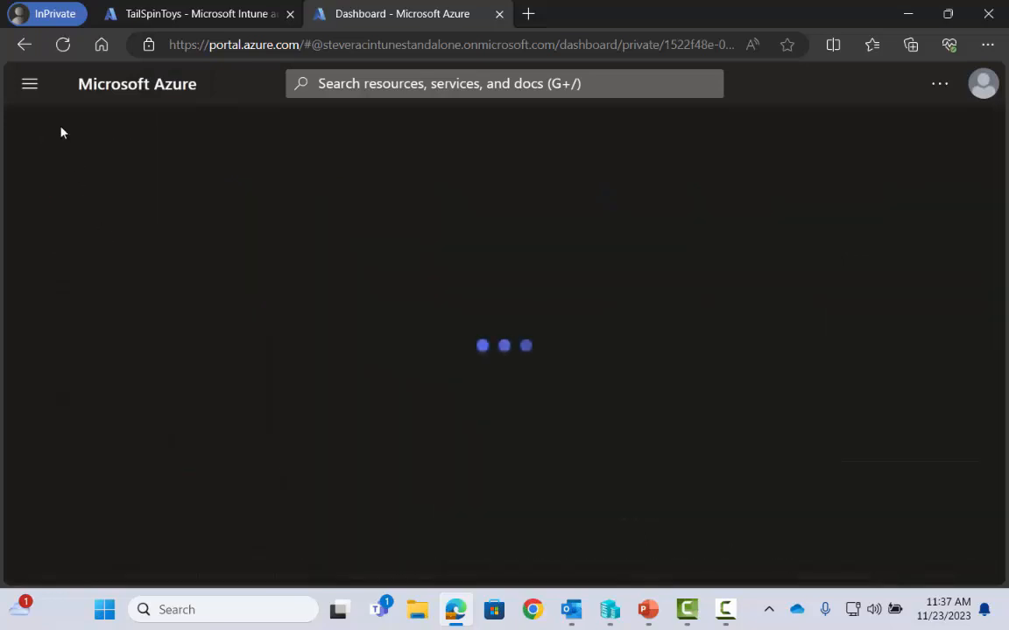
{"action": "left_click", "coordinate": [39, 91]}
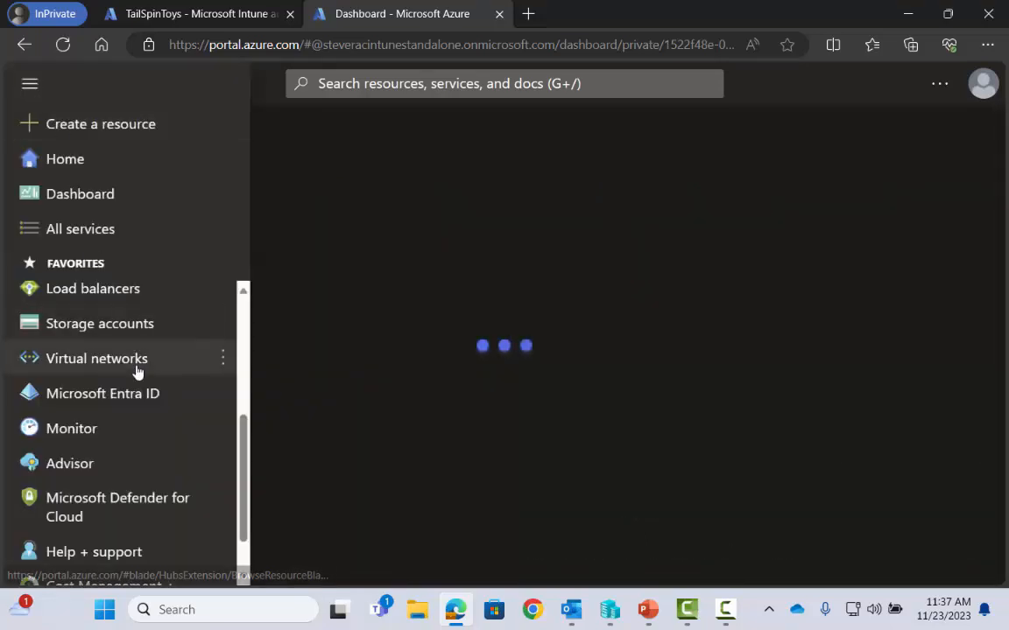
{"action": "scroll", "coordinate": [134, 327], "scroll_direction": "down", "scroll_amount": 1}
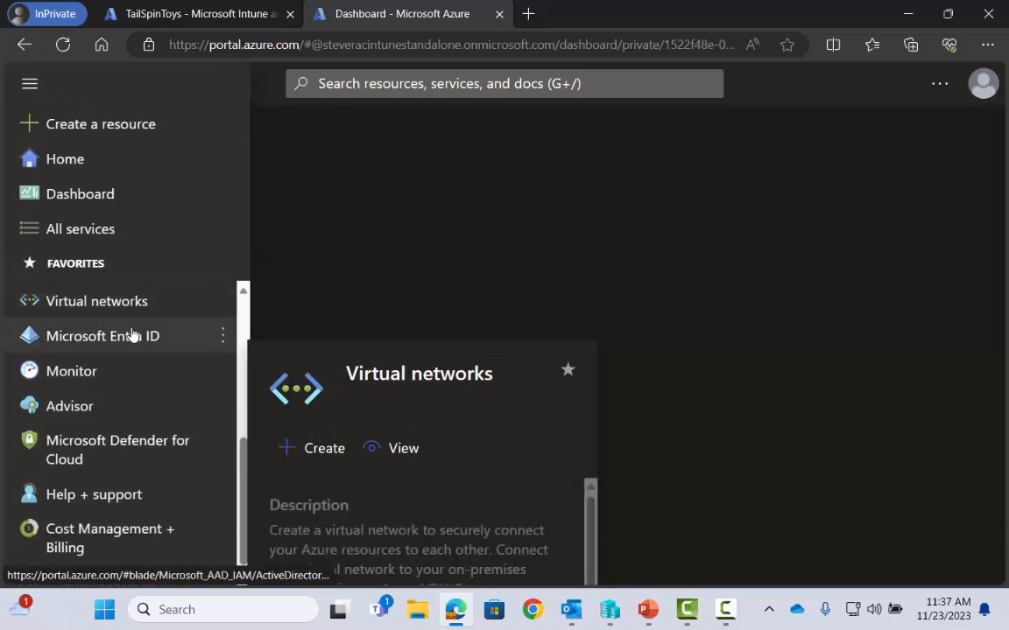
{"action": "left_click", "coordinate": [132, 335]}
- Open the Microsoft Entra device settings and review the join, registration, multifactor authentication and local administrator password (LAPS) options
{"action": "scroll", "coordinate": [123, 408], "scroll_direction": "up", "scroll_amount": 5}
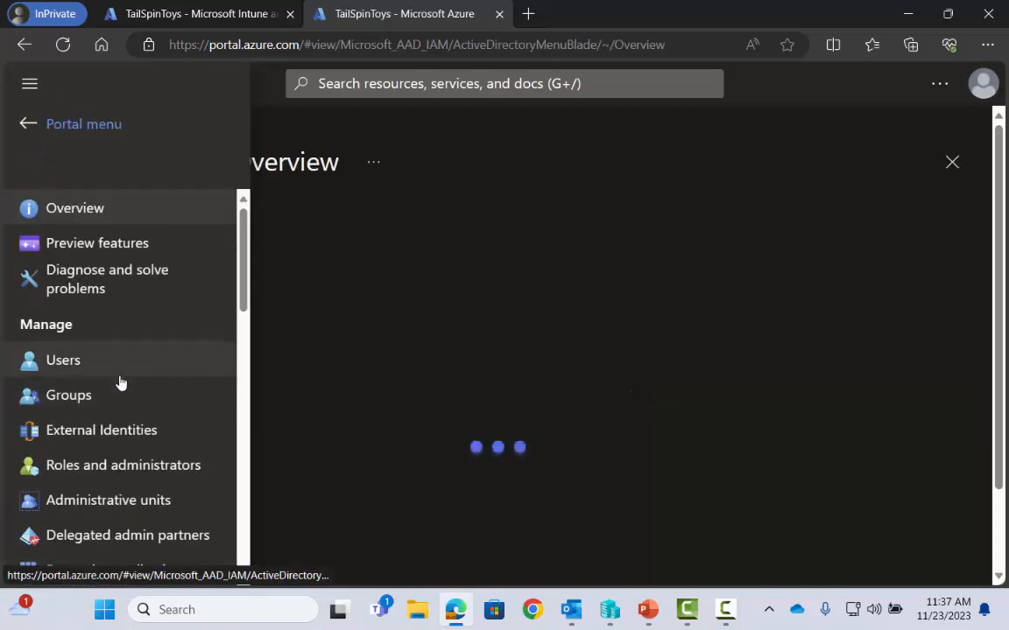
{"action": "scroll", "coordinate": [120, 383], "scroll_direction": "down", "scroll_amount": 3}
{"action": "left_click", "coordinate": [119, 429]}
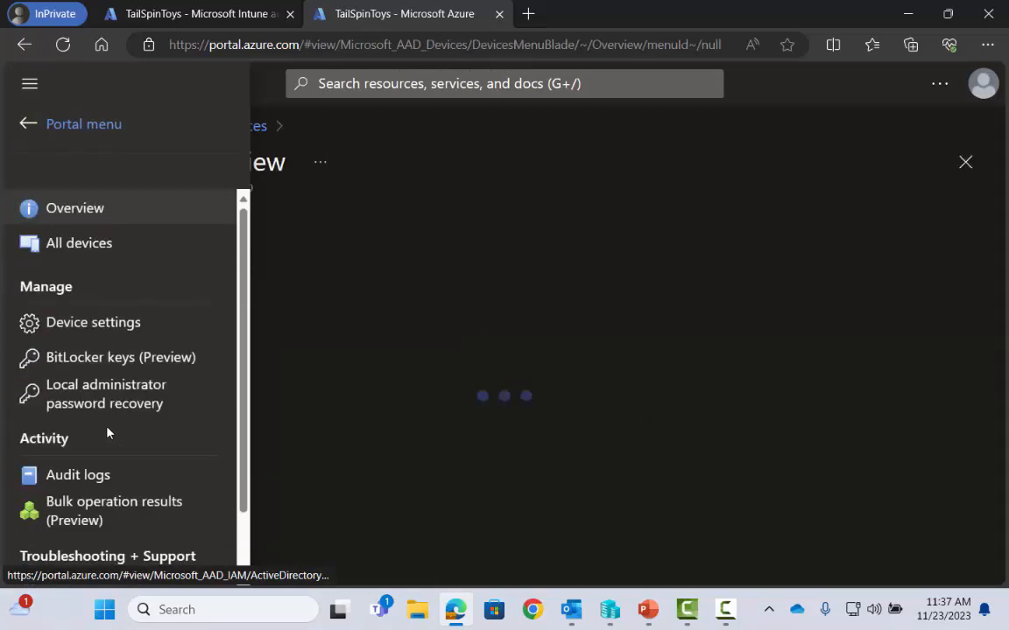
{"action": "left_click", "coordinate": [126, 333]}
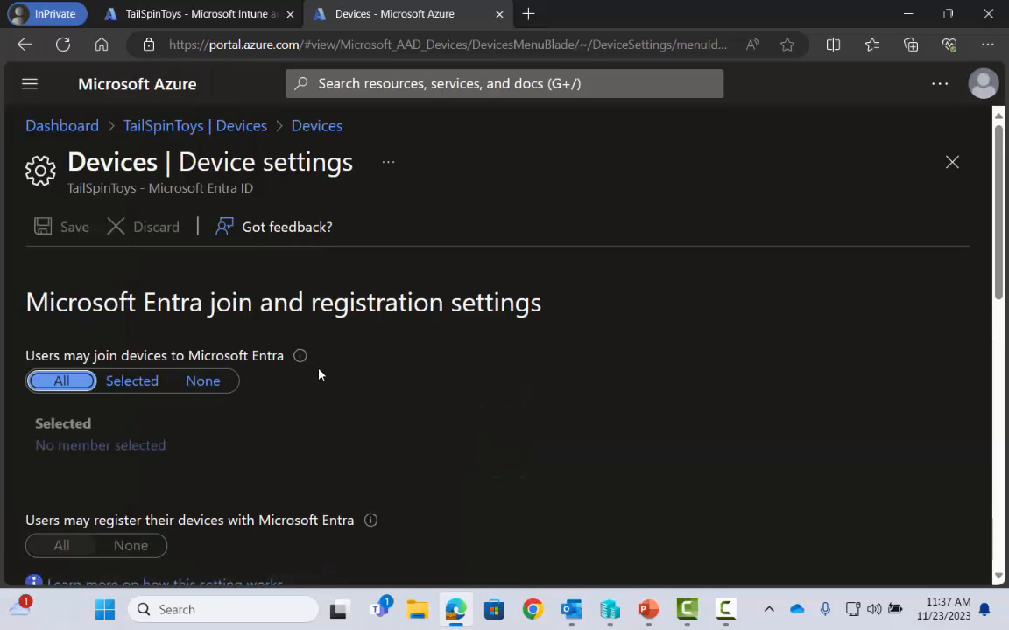
{"action": "scroll", "coordinate": [319, 375], "scroll_direction": "down", "scroll_amount": 3}
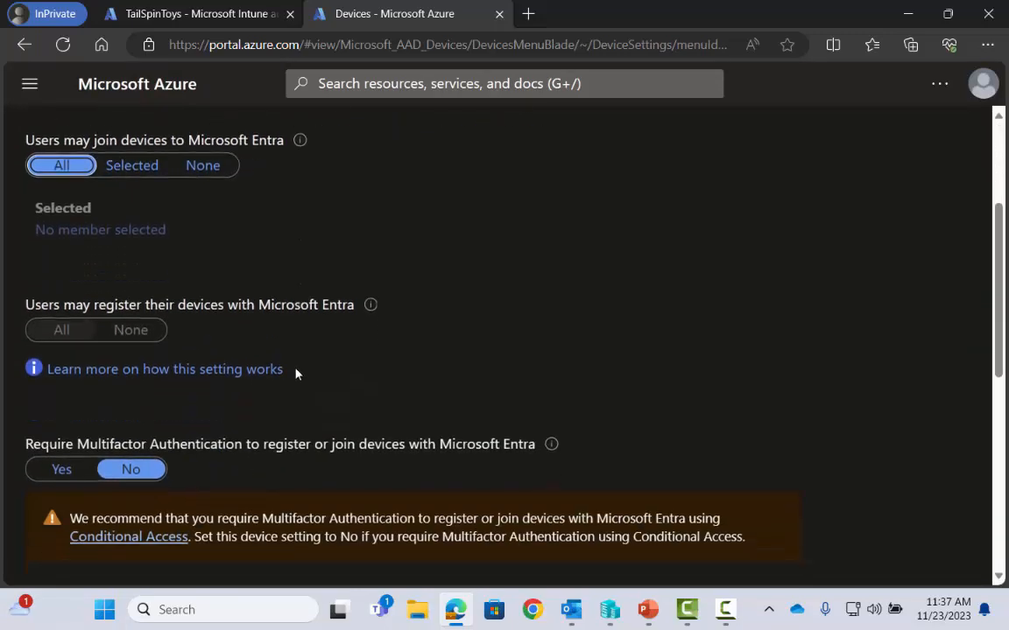
{"action": "scroll", "coordinate": [294, 372], "scroll_direction": "down", "scroll_amount": 3}
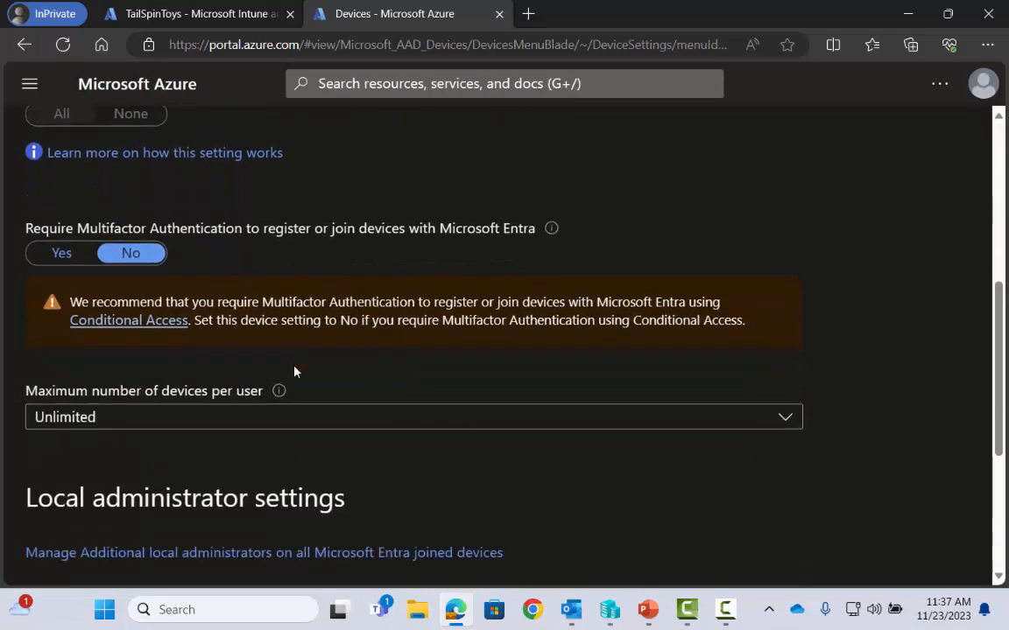
{"action": "scroll", "coordinate": [294, 372], "scroll_direction": "down", "scroll_amount": 2}
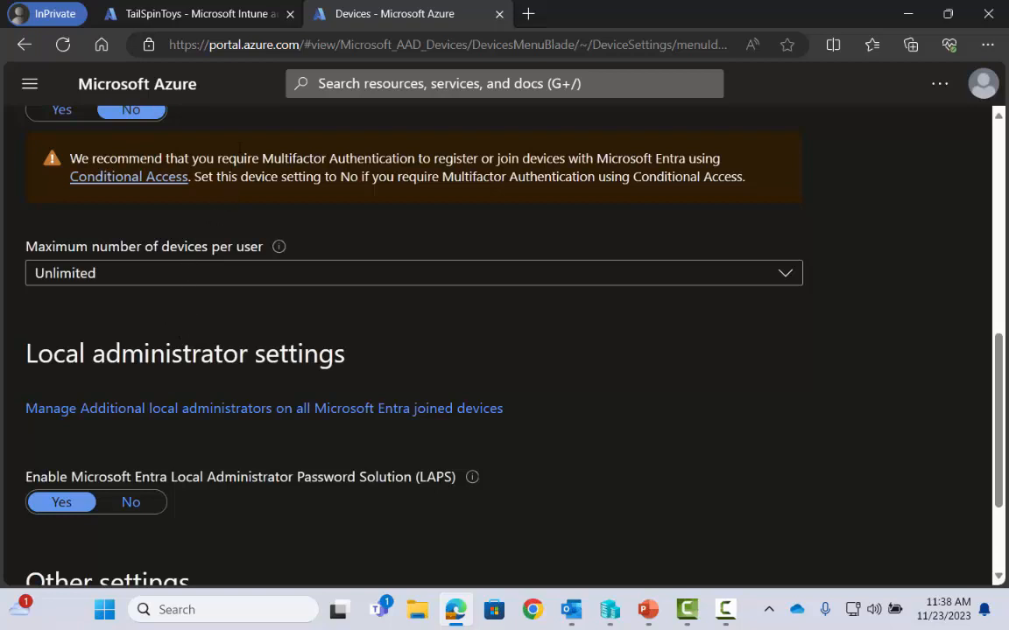
- Switch to the Microsoft Intune admin center and open its Endpoint security area
{"action": "left_click", "coordinate": [194, 15]}
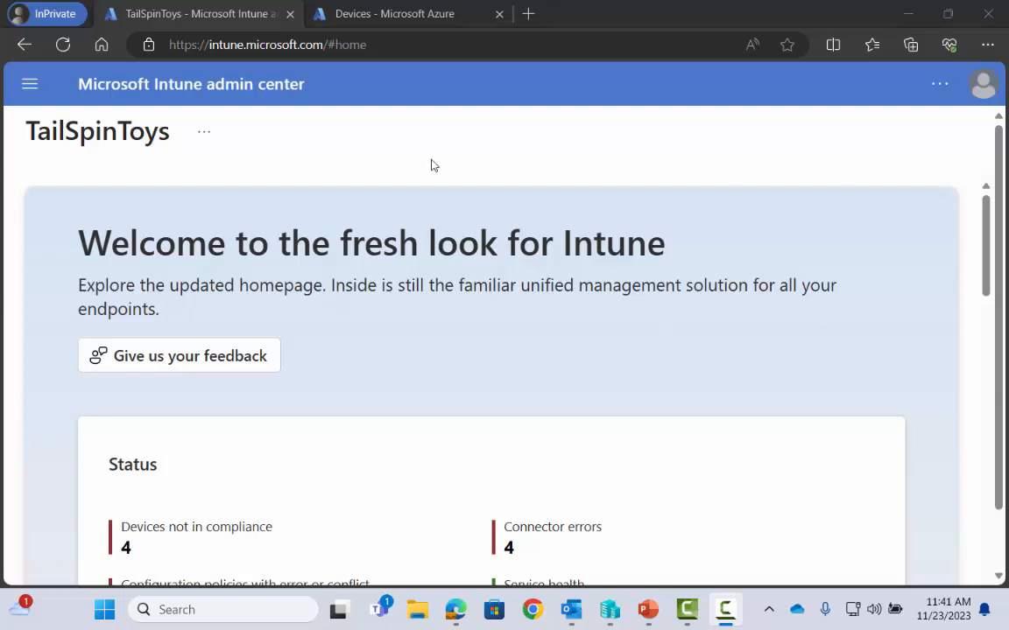
{"action": "left_click", "coordinate": [30, 88]}
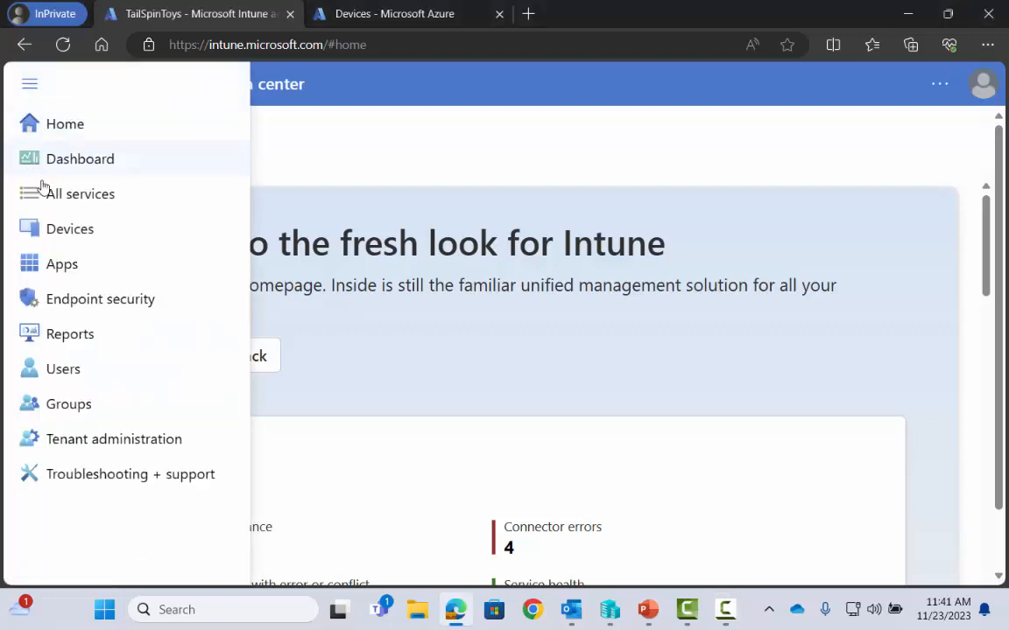
{"action": "left_click", "coordinate": [69, 228]}
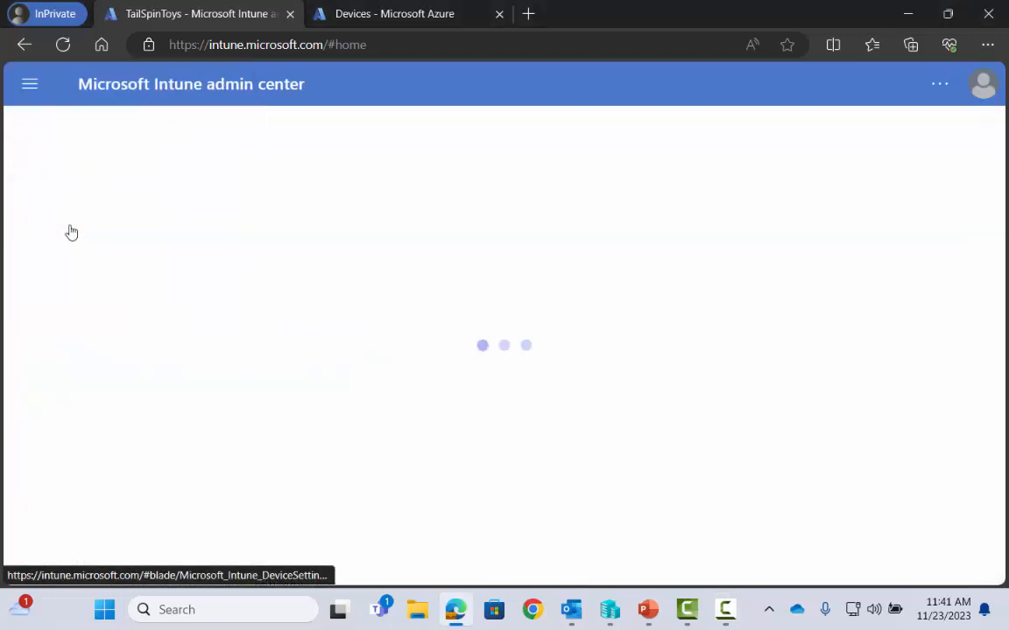
{"action": "left_click", "coordinate": [32, 87]}
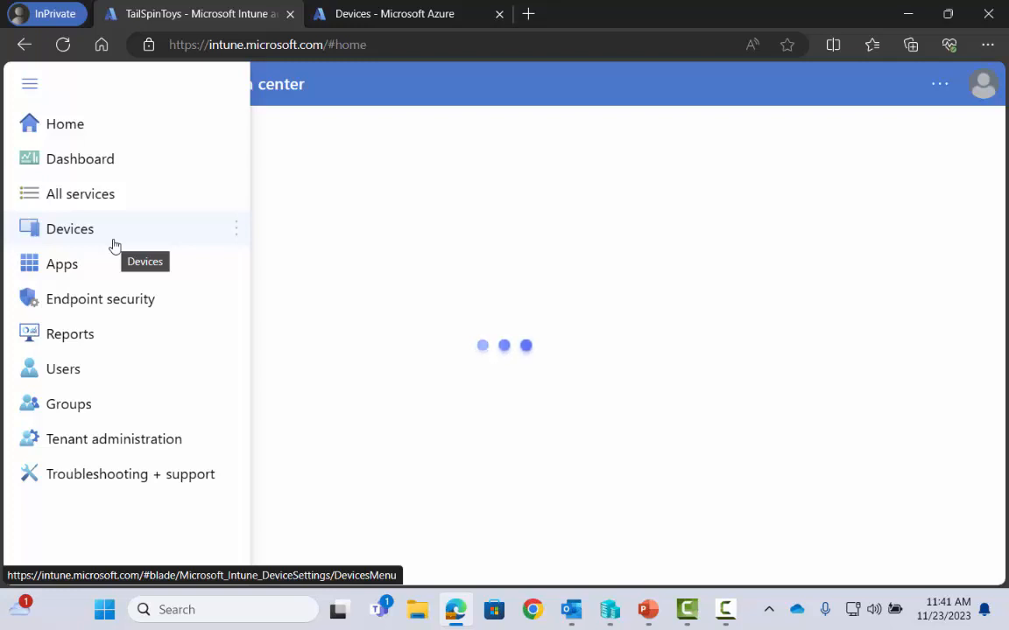
{"action": "left_click", "coordinate": [117, 302]}
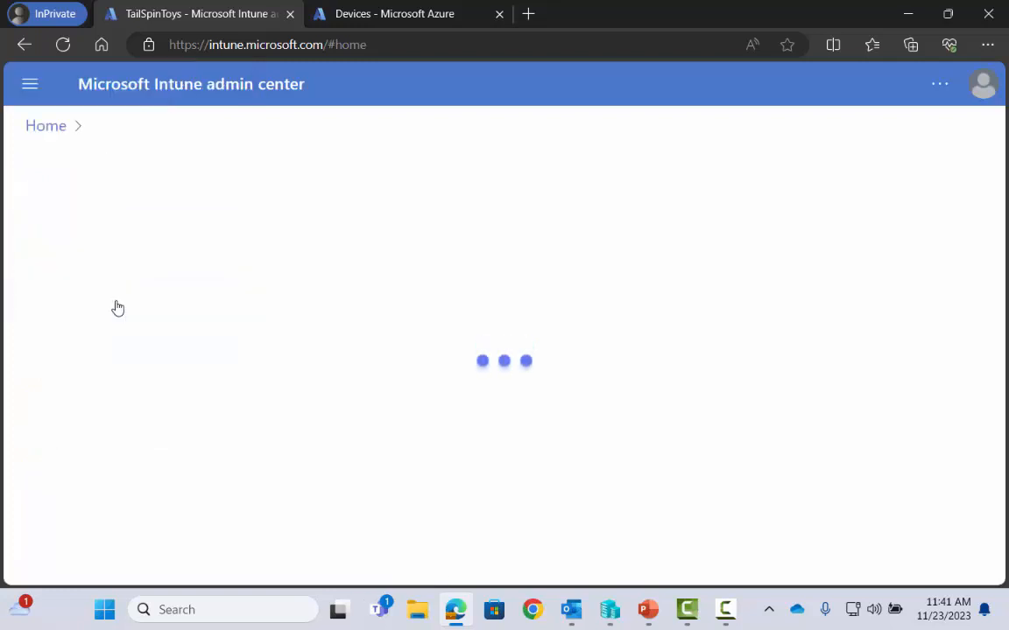
{"action": "left_click", "coordinate": [33, 87]}
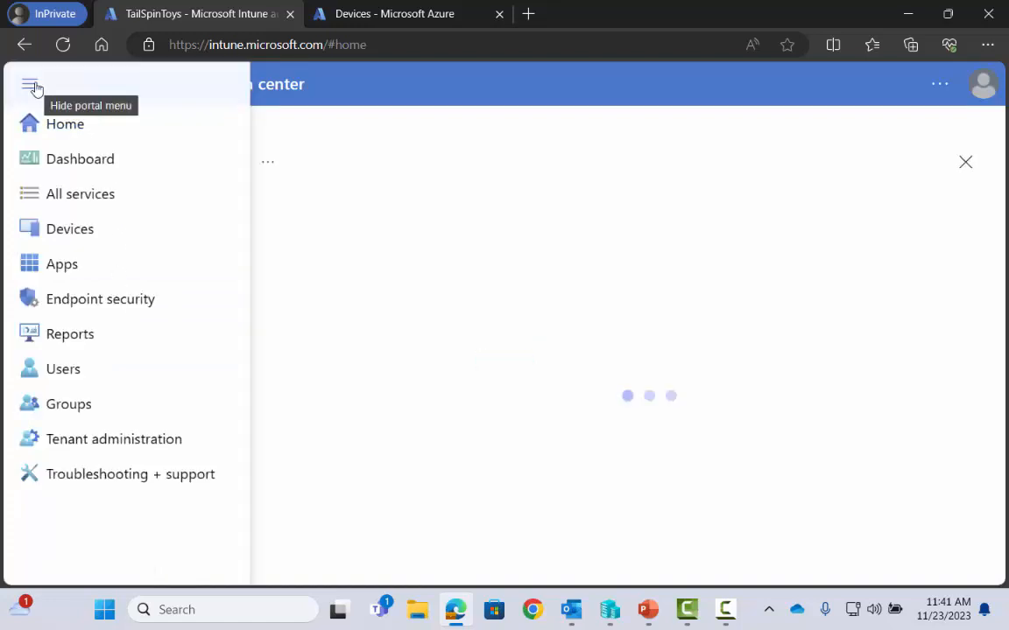
{"action": "left_click", "coordinate": [32, 86]}
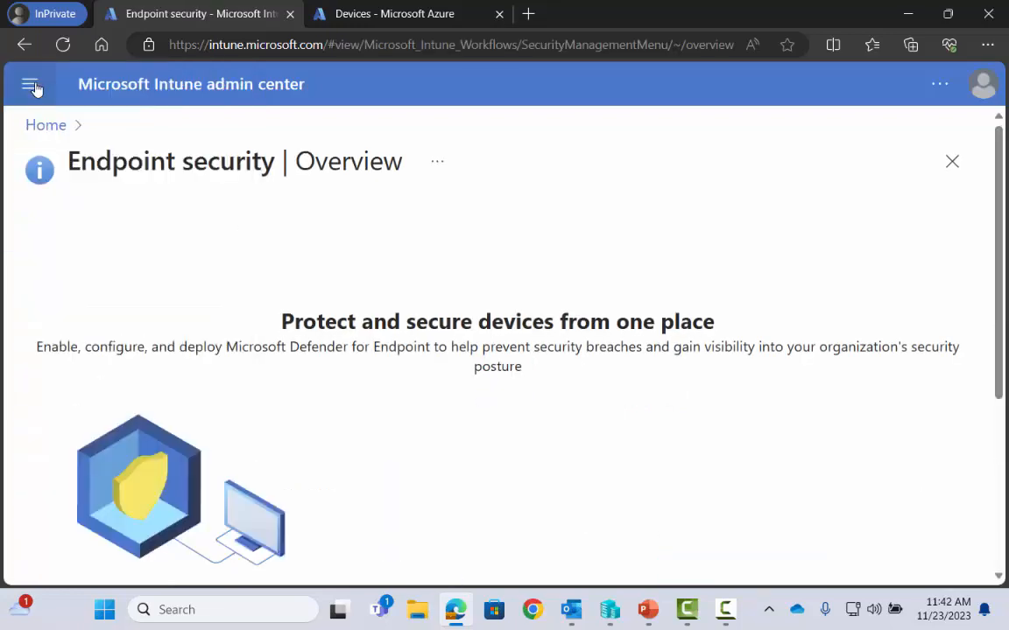
- Open the Account protection policies within Endpoint security
{"action": "left_click", "coordinate": [26, 85]}
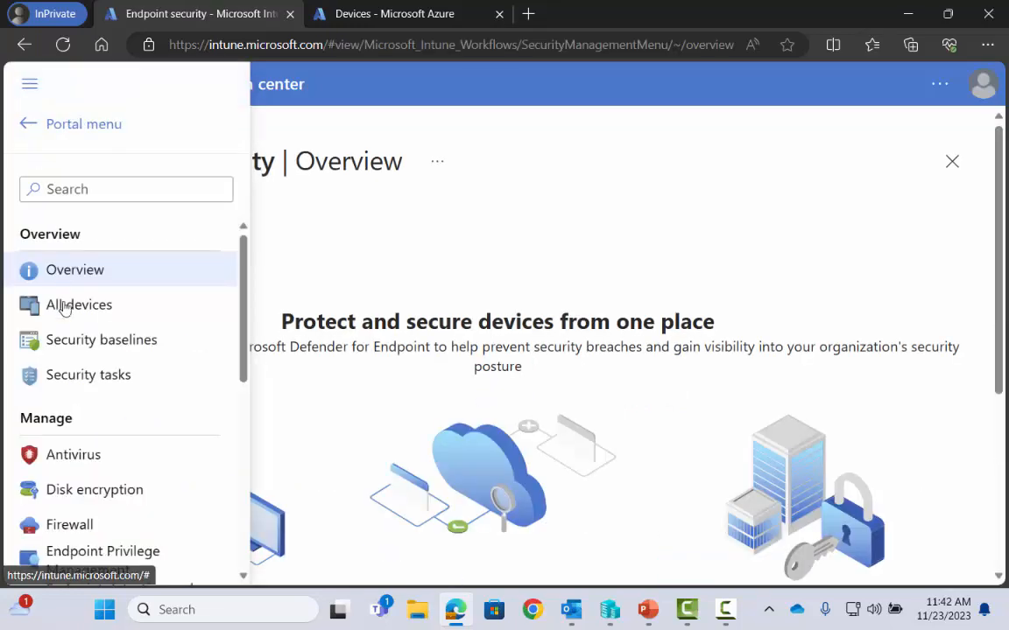
{"action": "scroll", "coordinate": [83, 385], "scroll_direction": "down", "scroll_amount": 3}
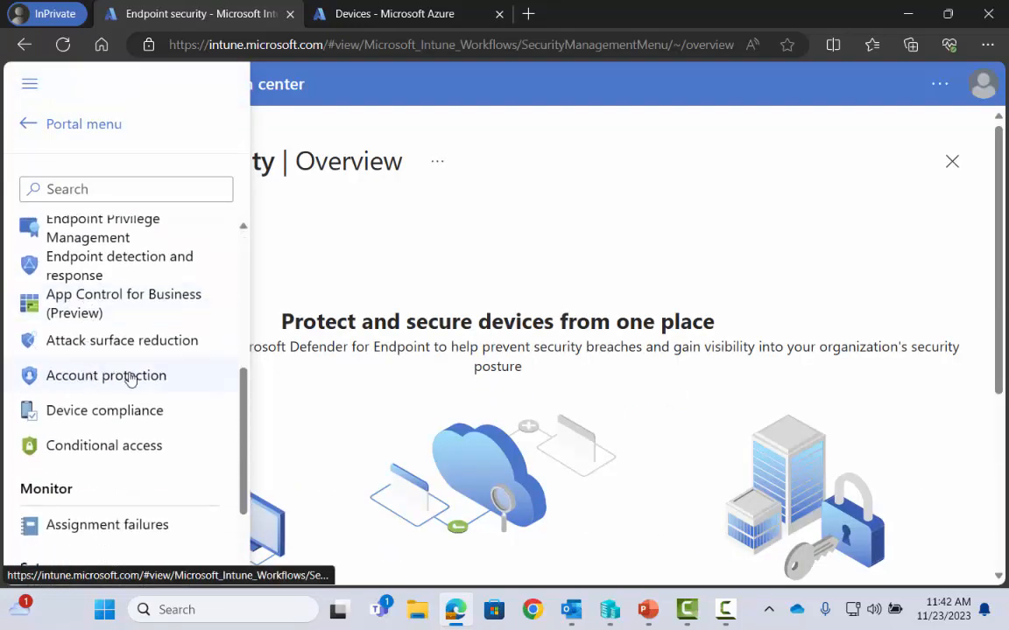
{"action": "left_click", "coordinate": [131, 377]}
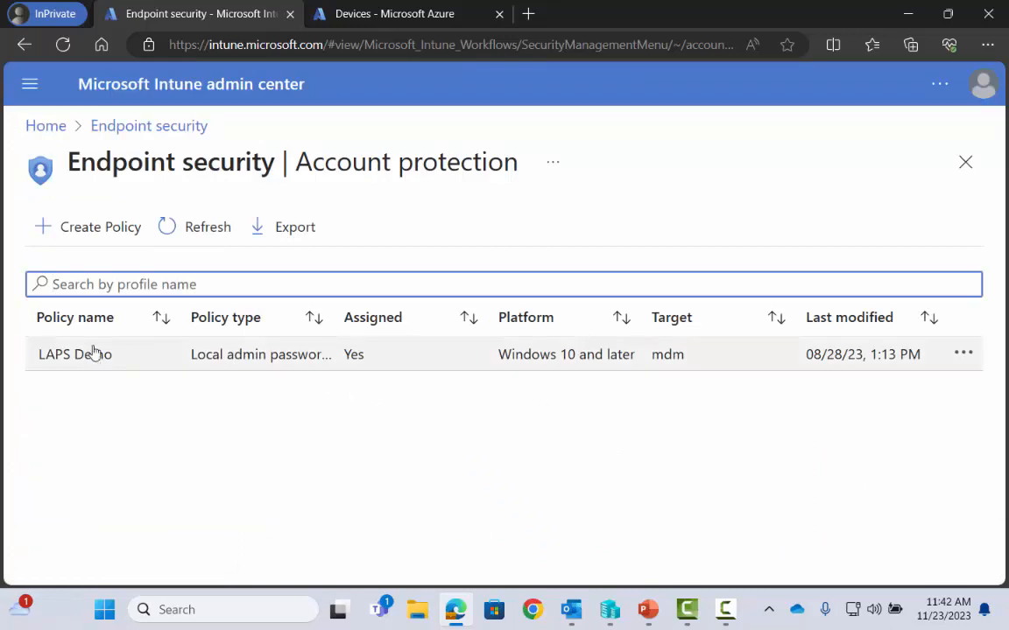
- Start a new account protection policy for Windows 10 and later using the Local admin password solution (Windows LAPS) profile
{"action": "left_click", "coordinate": [104, 235]}
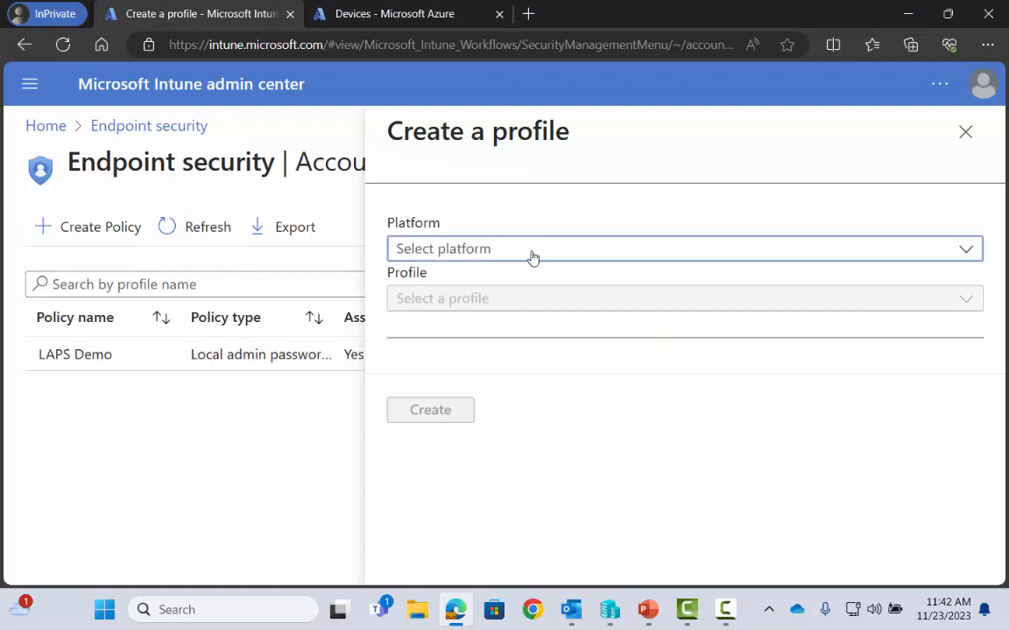
{"action": "left_click", "coordinate": [543, 250]}
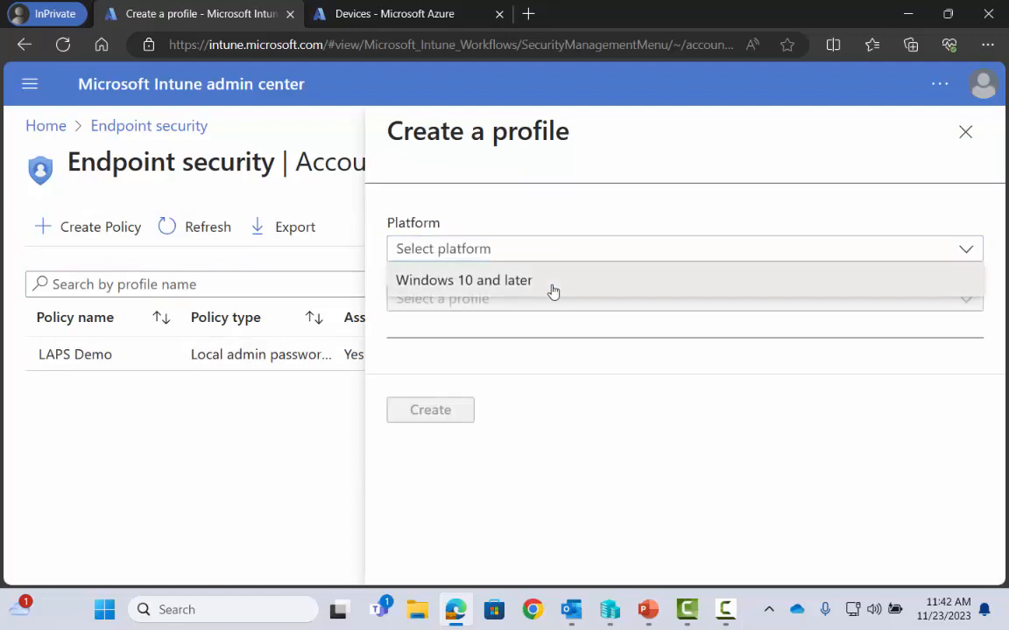
{"action": "left_click", "coordinate": [551, 285]}
{"action": "left_click", "coordinate": [540, 302]}
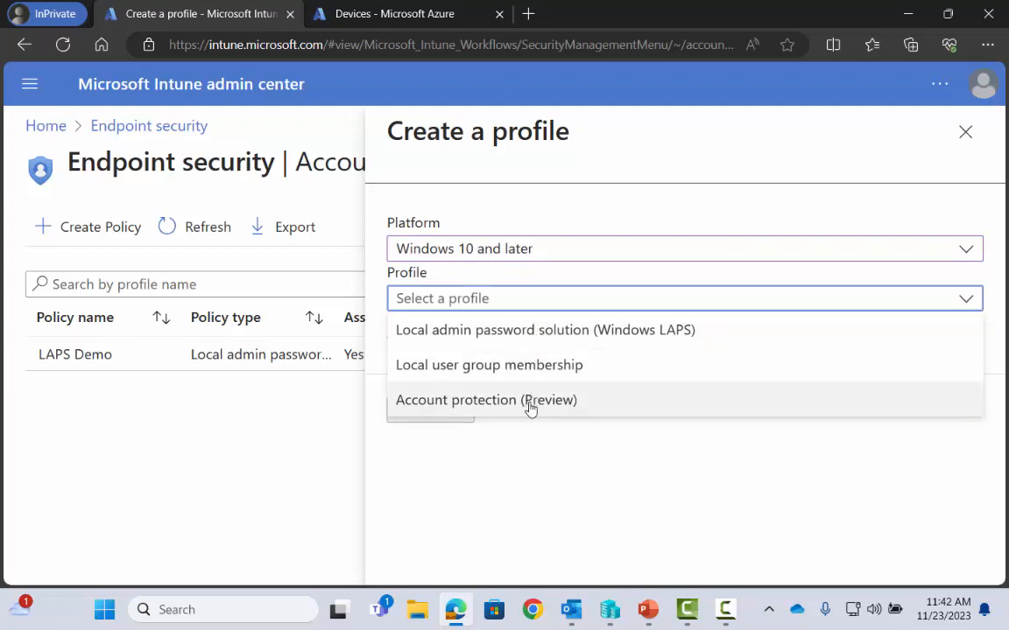
{"action": "left_click", "coordinate": [531, 337]}
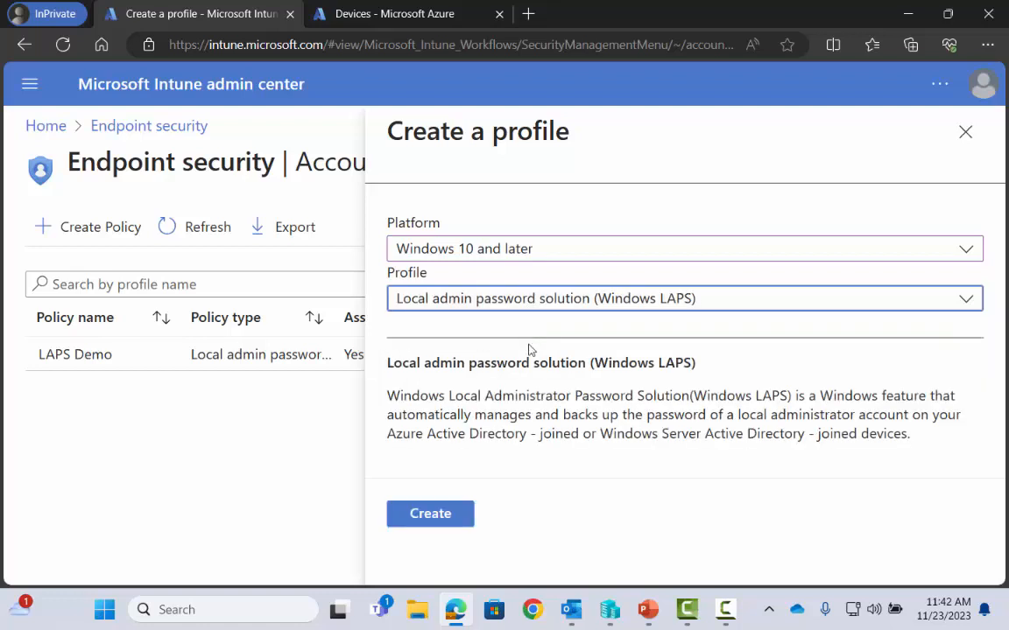
{"action": "left_click", "coordinate": [455, 517]}
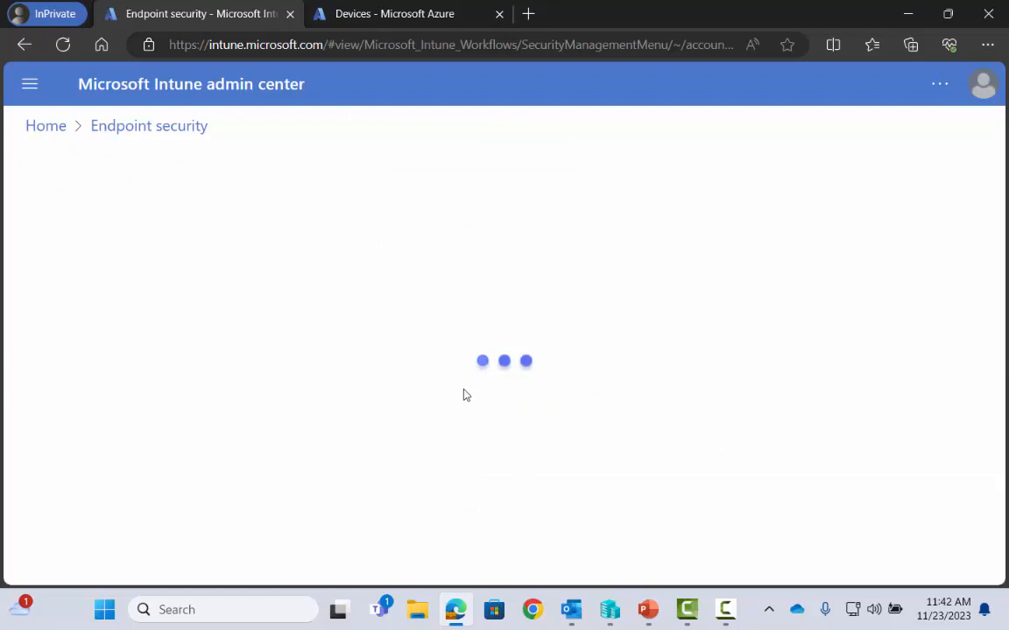
- Name the new profile asdfasdf and proceed to its configuration settings
{"action": "left_click", "coordinate": [426, 295]}
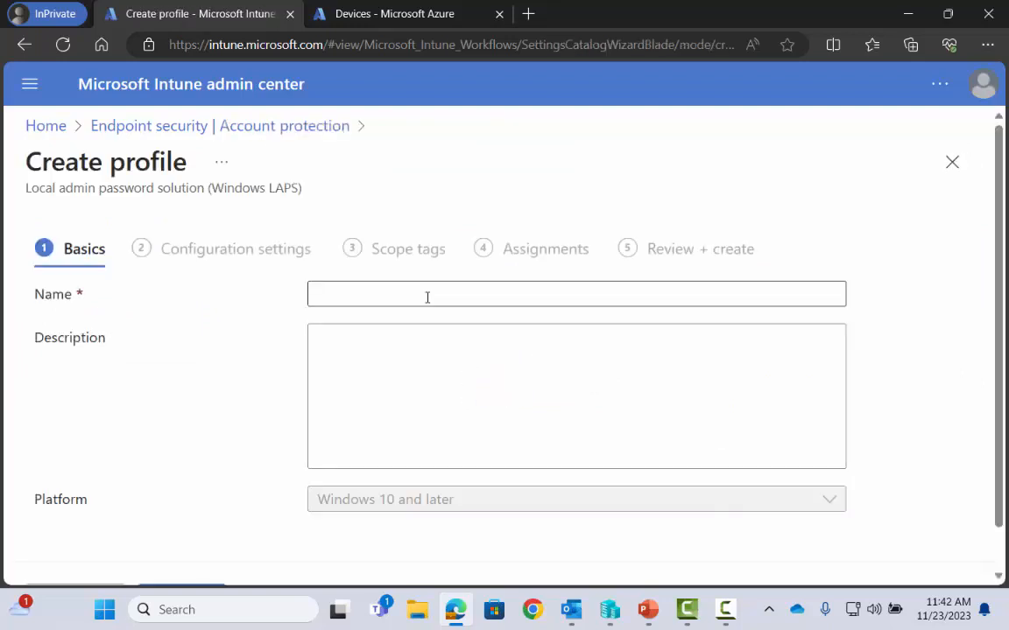
{"action": "type", "text": "asdfasdf"}
{"action": "scroll", "coordinate": [231, 442], "scroll_direction": "down", "scroll_amount": 1}
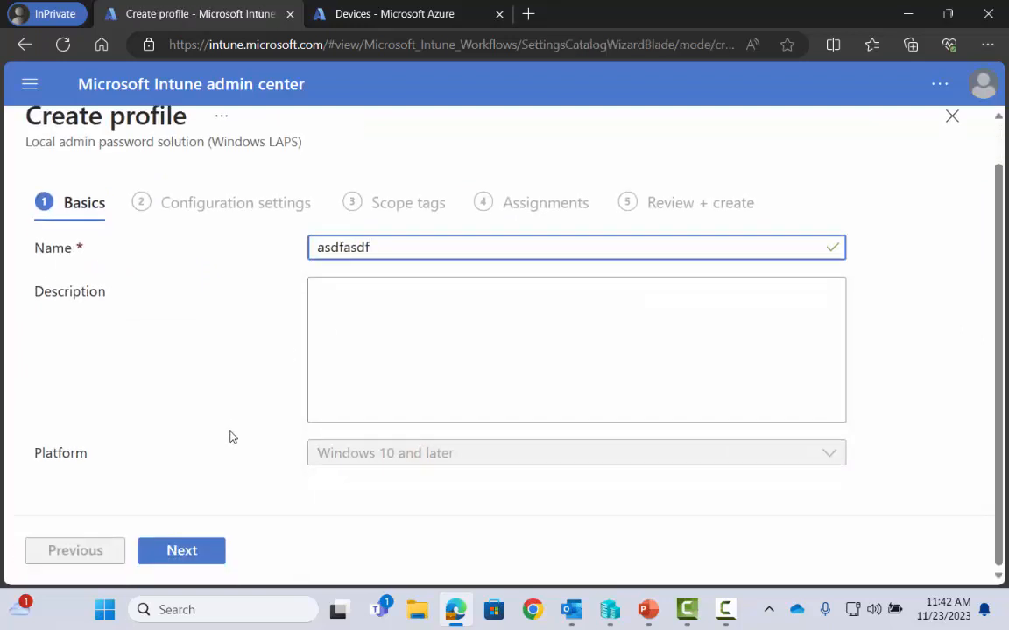
{"action": "left_click", "coordinate": [191, 555]}
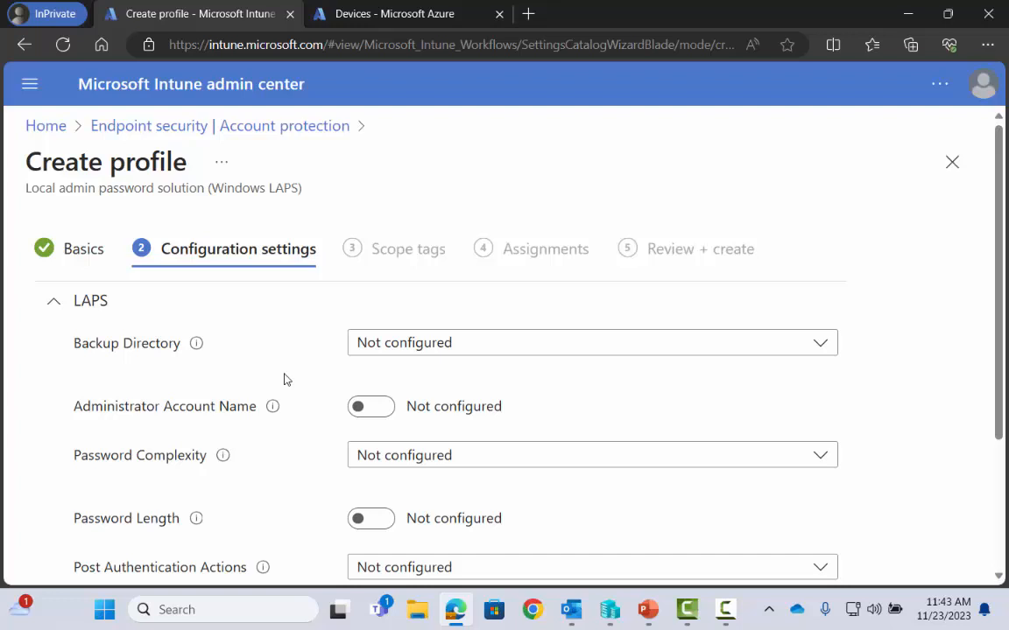
- Set the LAPS Backup Directory to "Backup the password to Azure AD only"
{"action": "left_click", "coordinate": [399, 352]}
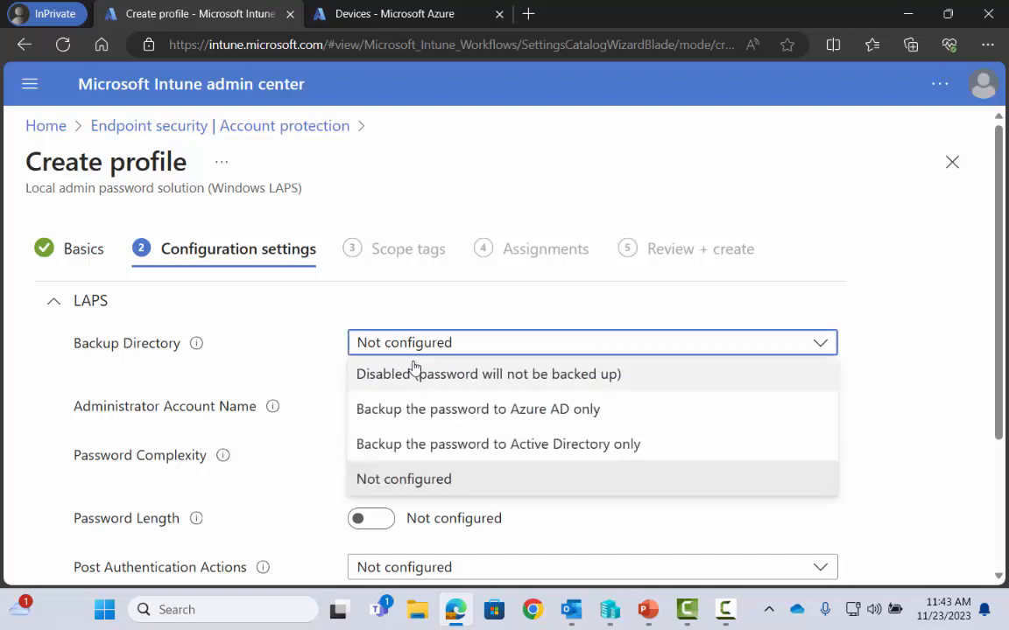
{"action": "left_click", "coordinate": [451, 420]}
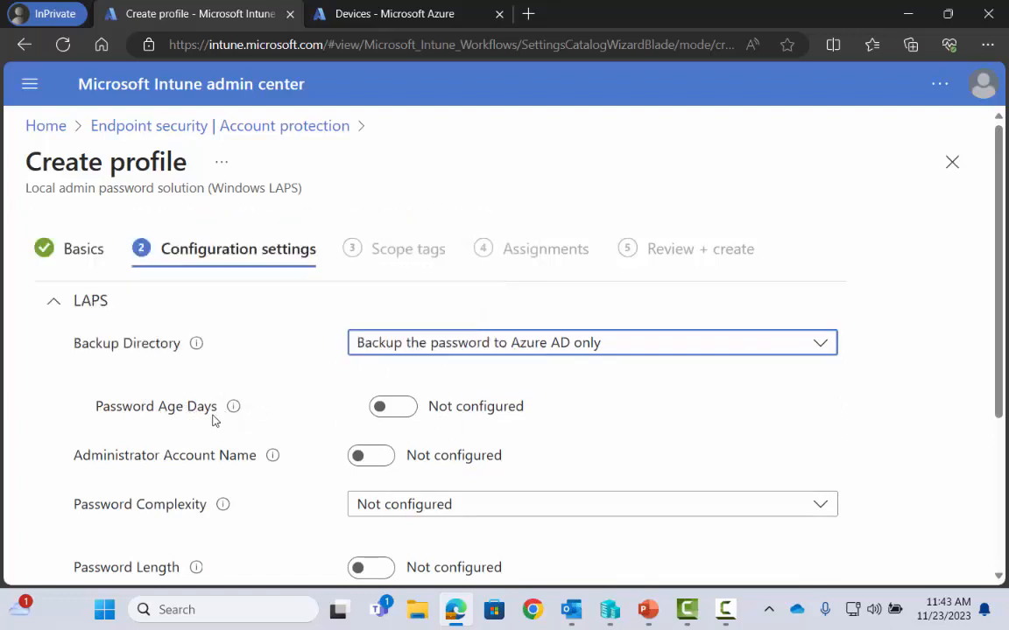
- Read the Password Age Days explanation, try enabling the setting, and return it to Not configured
{"action": "mouse_move", "coordinate": [247, 421]}
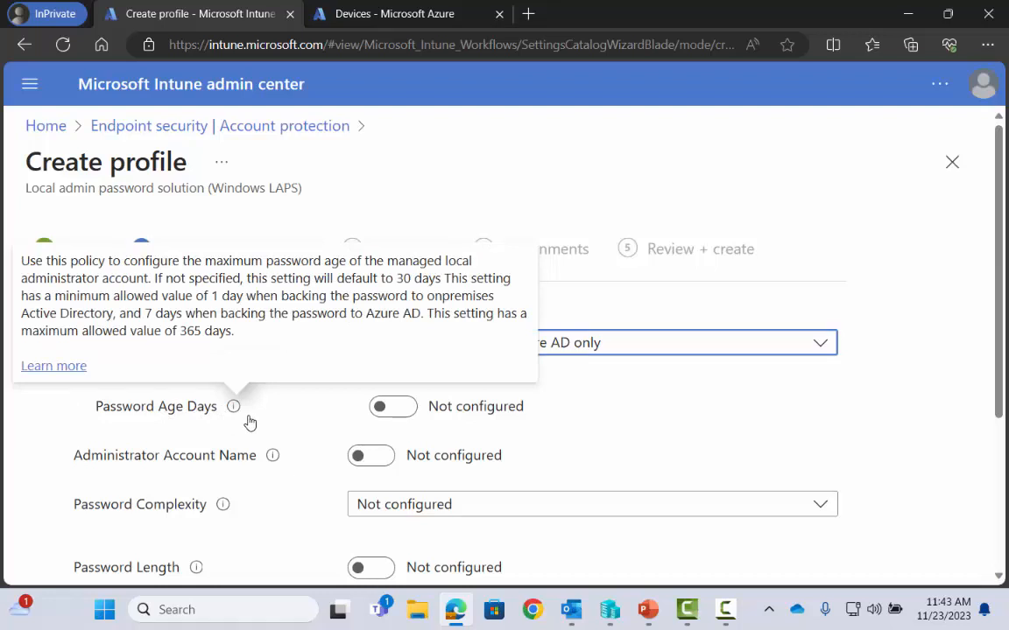
{"action": "left_click", "coordinate": [394, 417]}
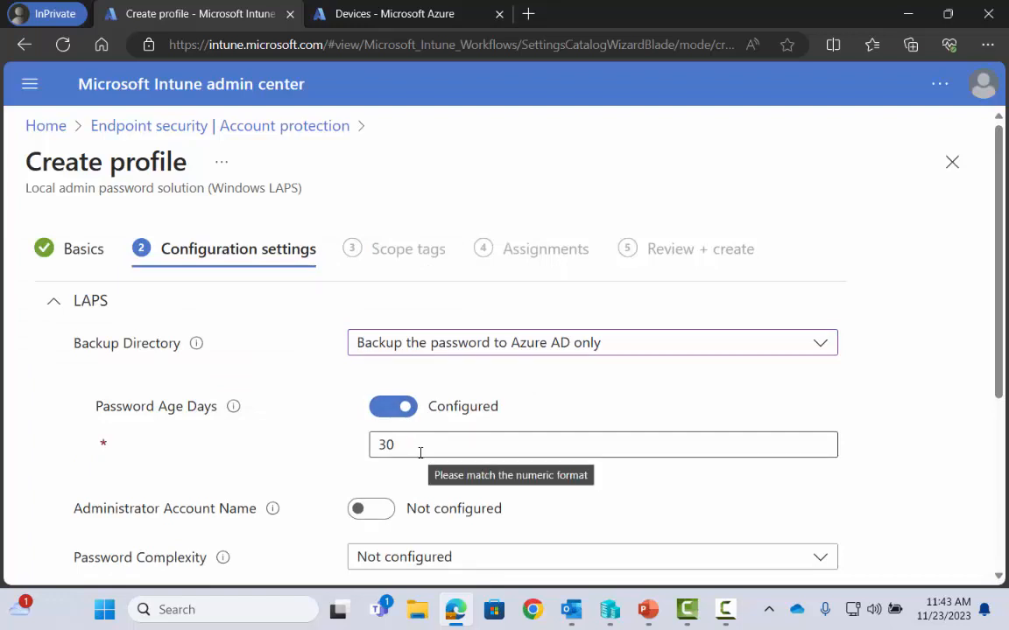
{"action": "left_click", "coordinate": [399, 409]}
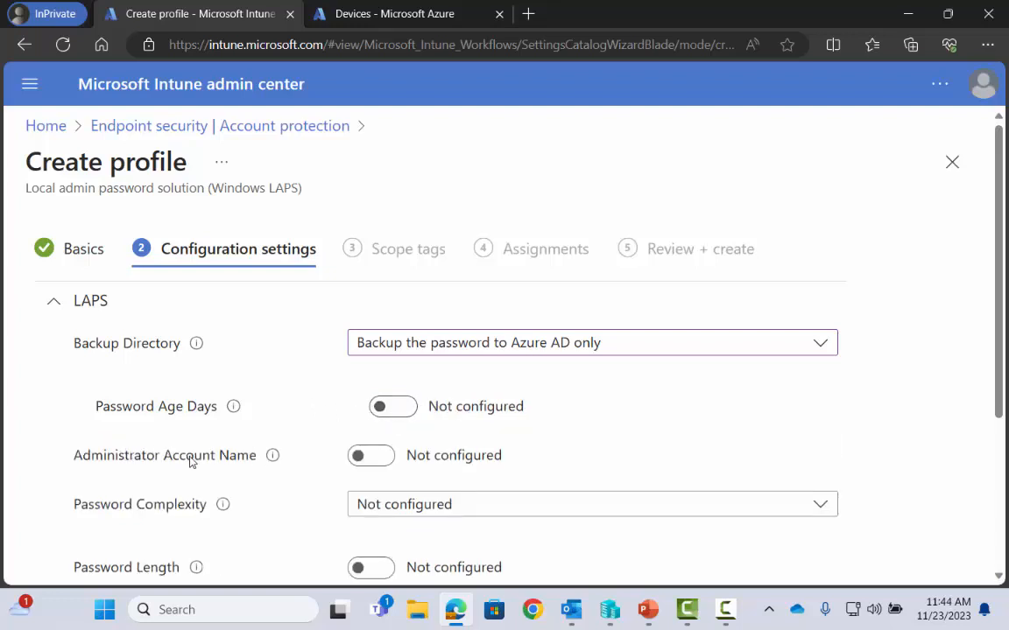
- Read the Administrator Account Name explanation, try enabling the setting with a sample account name, and return it to Not configured
{"action": "mouse_move", "coordinate": [271, 456]}
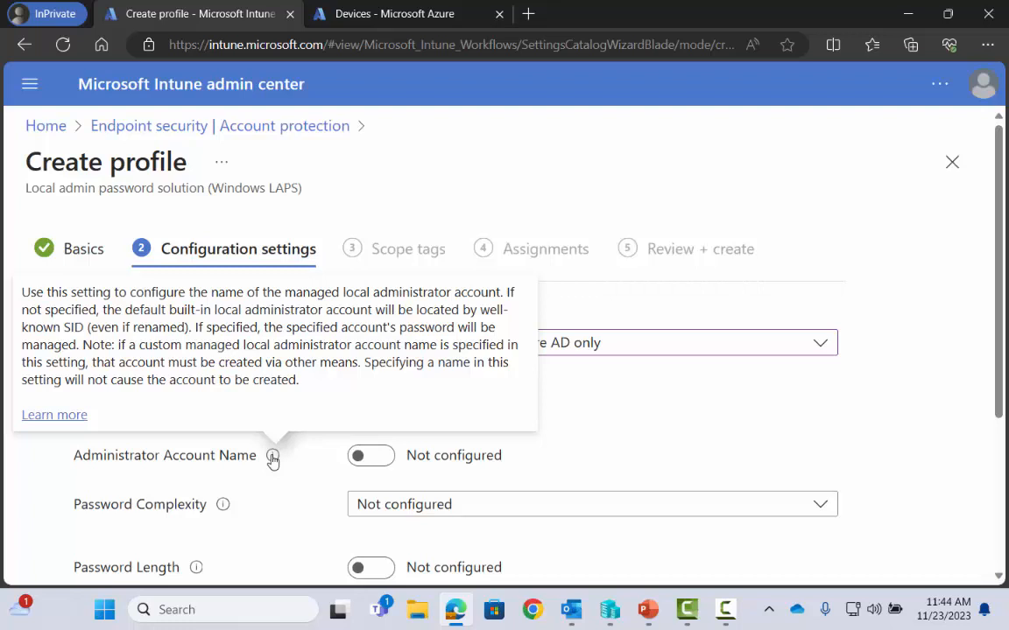
{"action": "left_click", "coordinate": [364, 462]}
{"action": "left_click", "coordinate": [387, 491]}
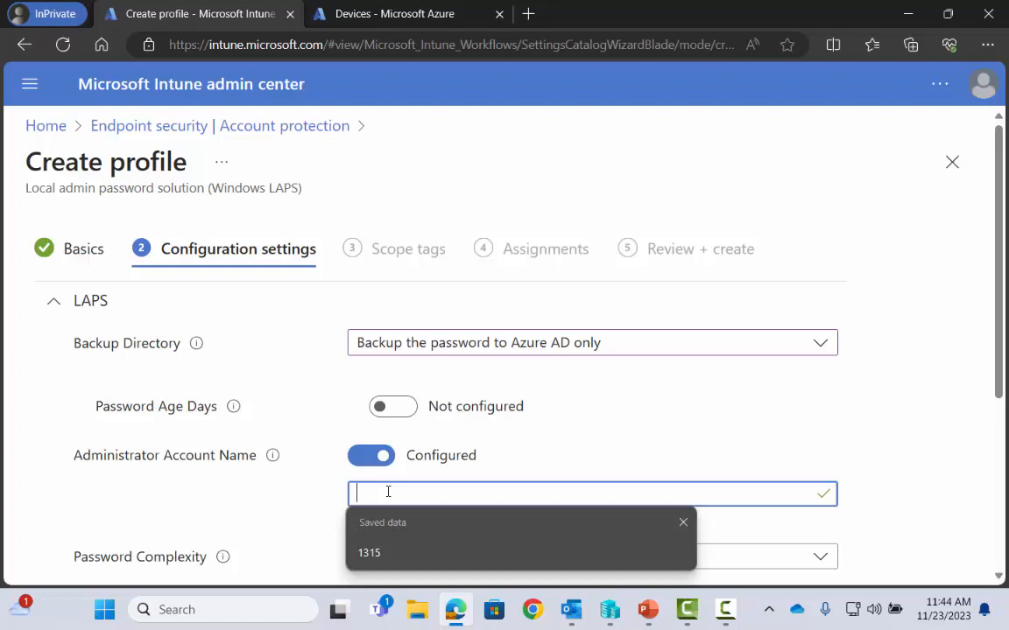
{"action": "type", "text": "bob"}
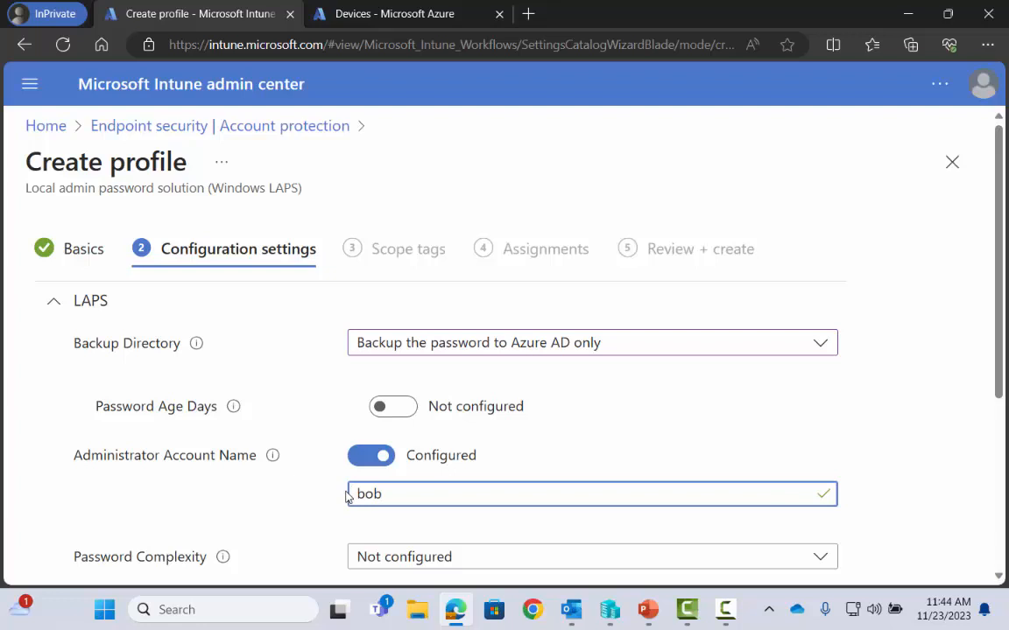
{"action": "left_click", "coordinate": [384, 460]}
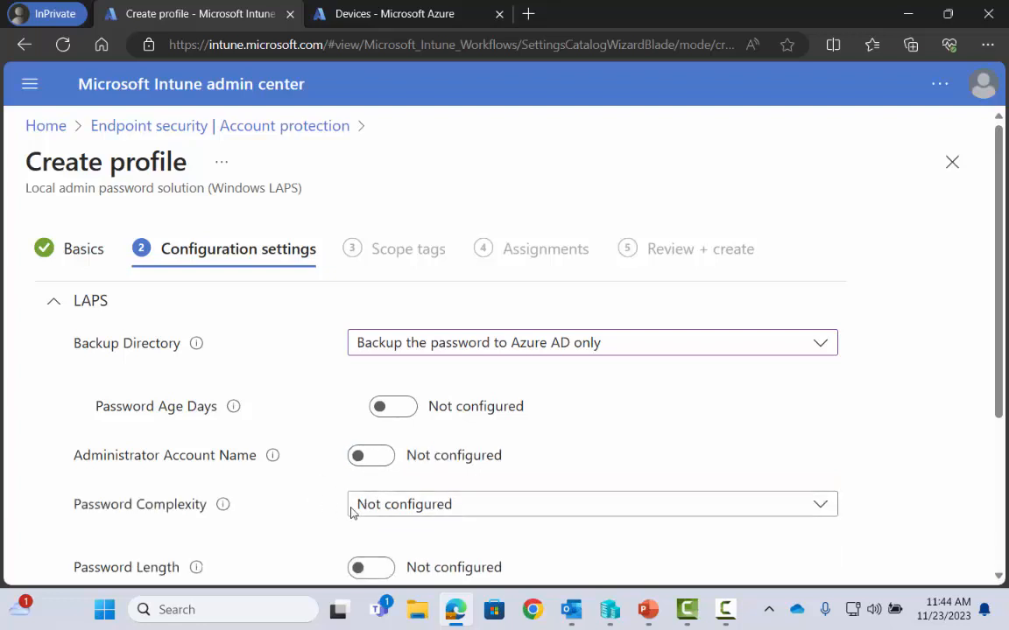
- Set Password Complexity to Large letters + small letters + numbers + special characters, and try enabling Password Length before returning it to Not configured
{"action": "left_click", "coordinate": [379, 513]}
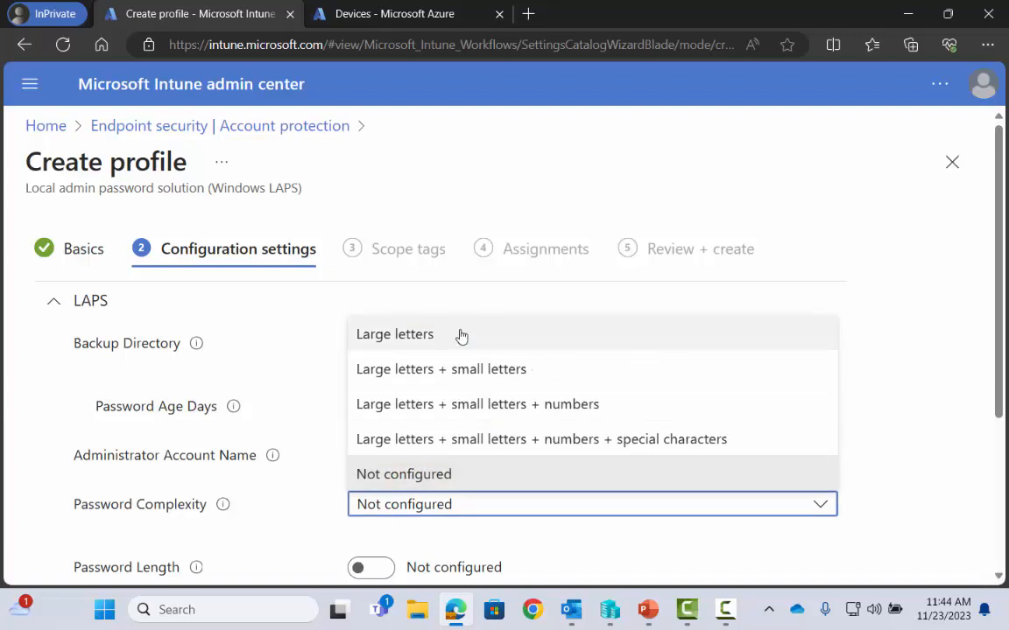
{"action": "left_click", "coordinate": [450, 439]}
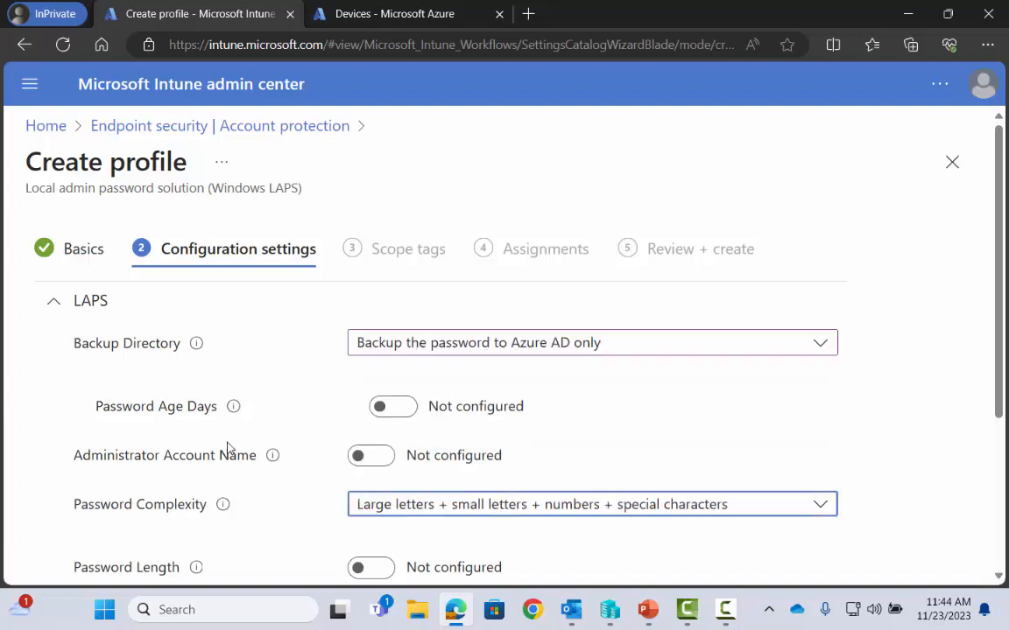
{"action": "scroll", "coordinate": [313, 505], "scroll_direction": "down", "scroll_amount": 3}
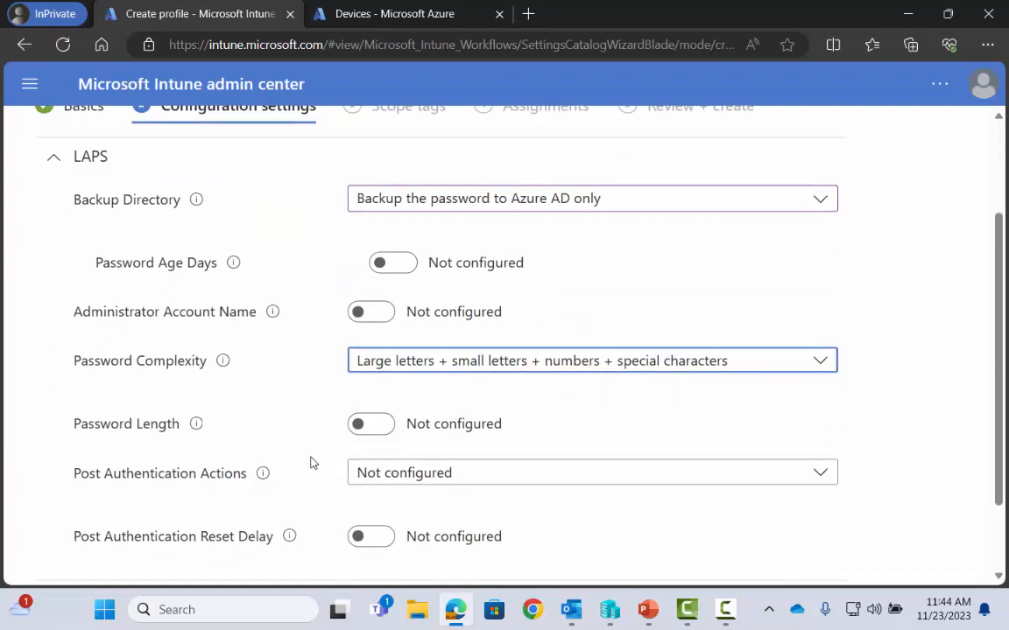
{"action": "left_click", "coordinate": [381, 426]}
{"action": "left_click_drag", "start_coordinate": [397, 463], "coordinate": [352, 463]}
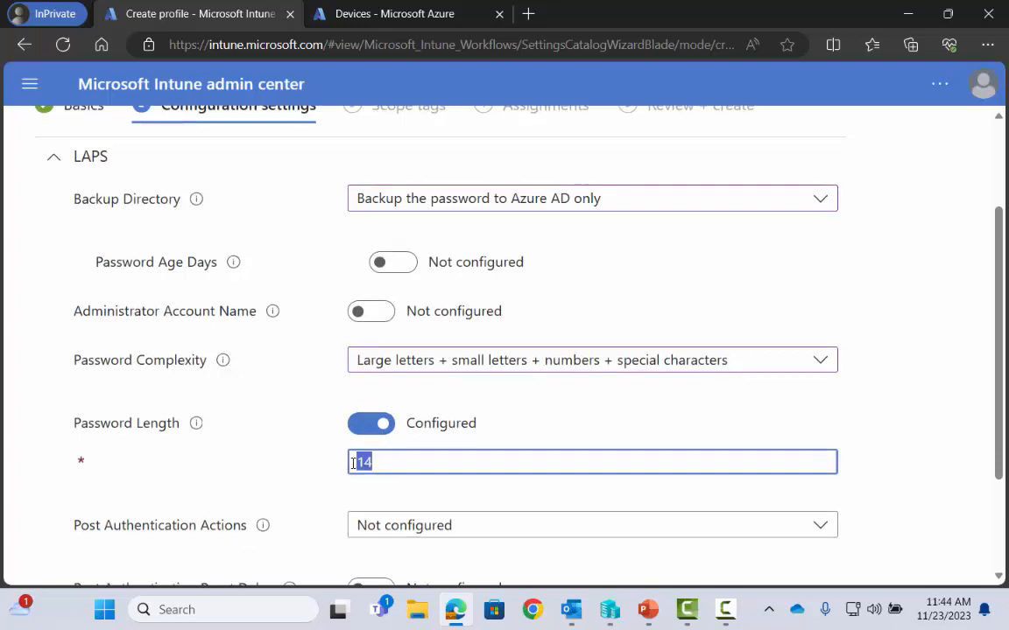
{"action": "left_click", "coordinate": [382, 425]}
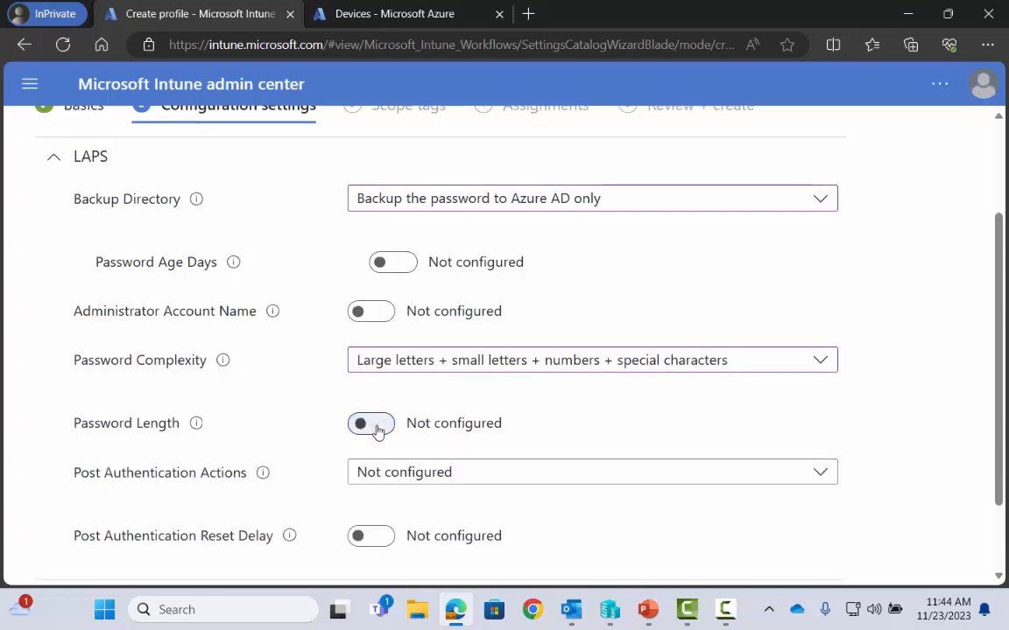
- Examine the Post Authentication Actions explanation and options, and try enabling Post Authentication Reset Delay before returning it to Not configured
{"action": "scroll", "coordinate": [292, 451], "scroll_direction": "down", "scroll_amount": 2}
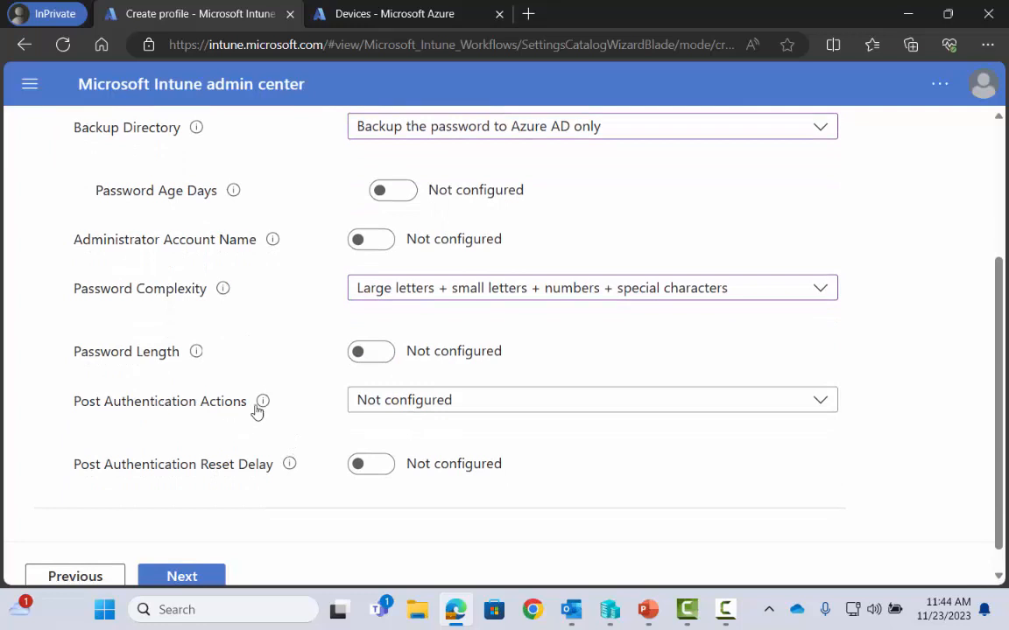
{"action": "mouse_move", "coordinate": [267, 405]}
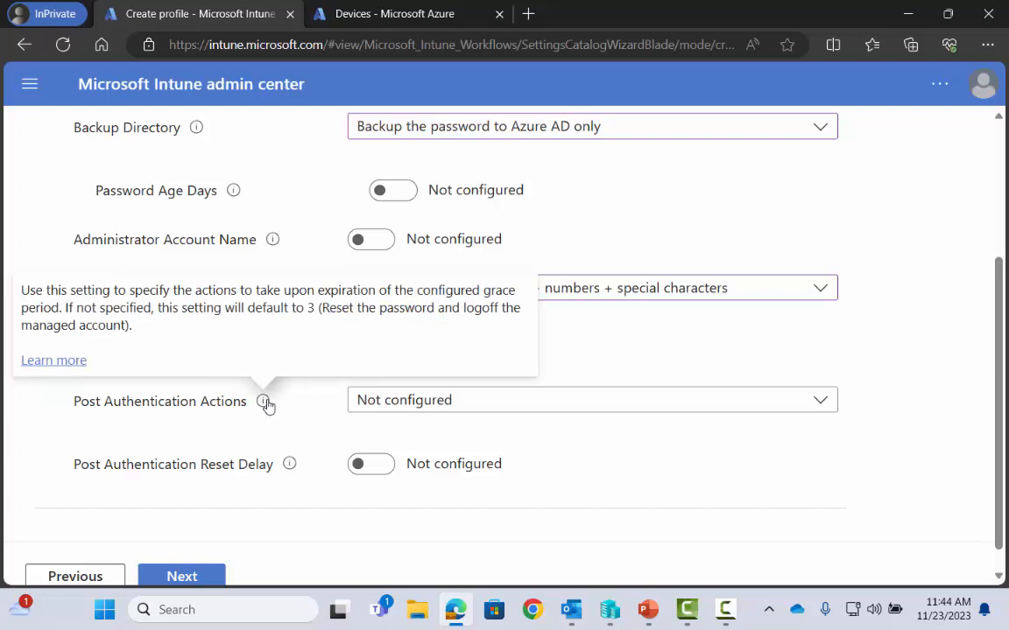
{"action": "left_click", "coordinate": [417, 412]}
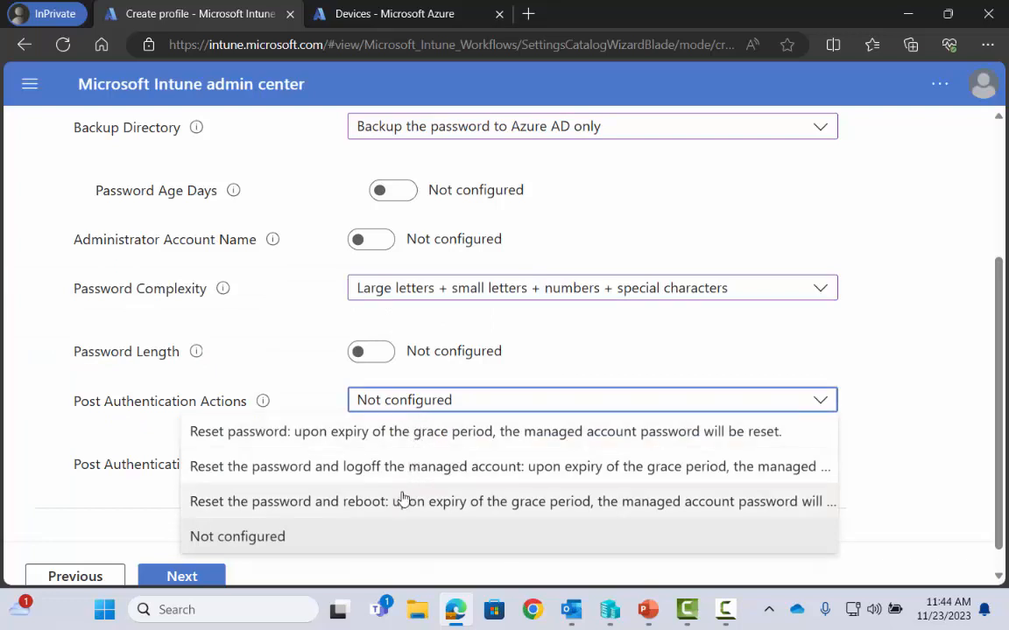
{"action": "left_click", "coordinate": [295, 387]}
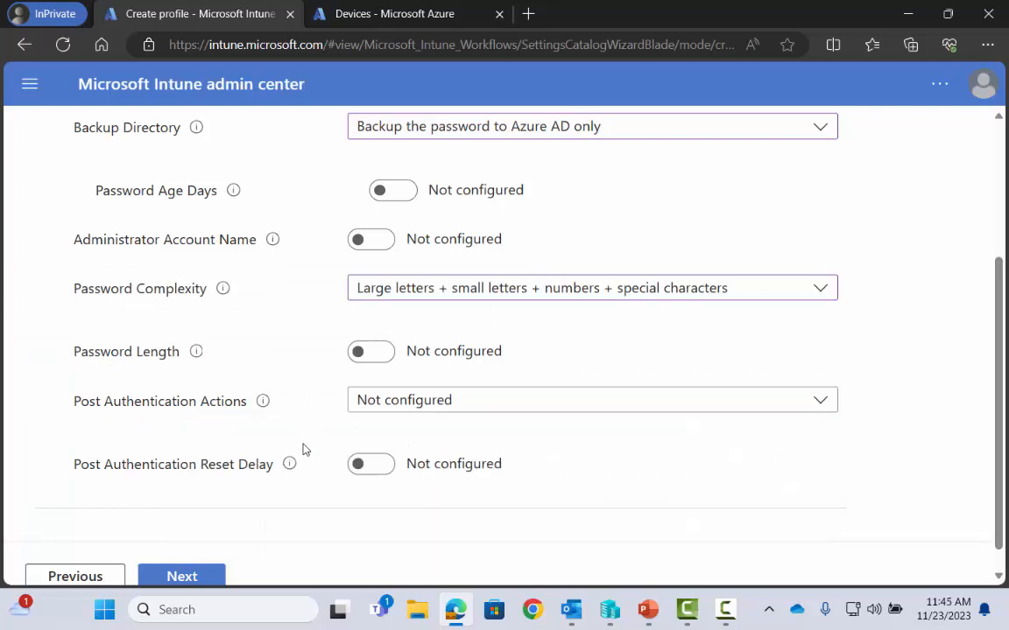
{"action": "left_click", "coordinate": [365, 467]}
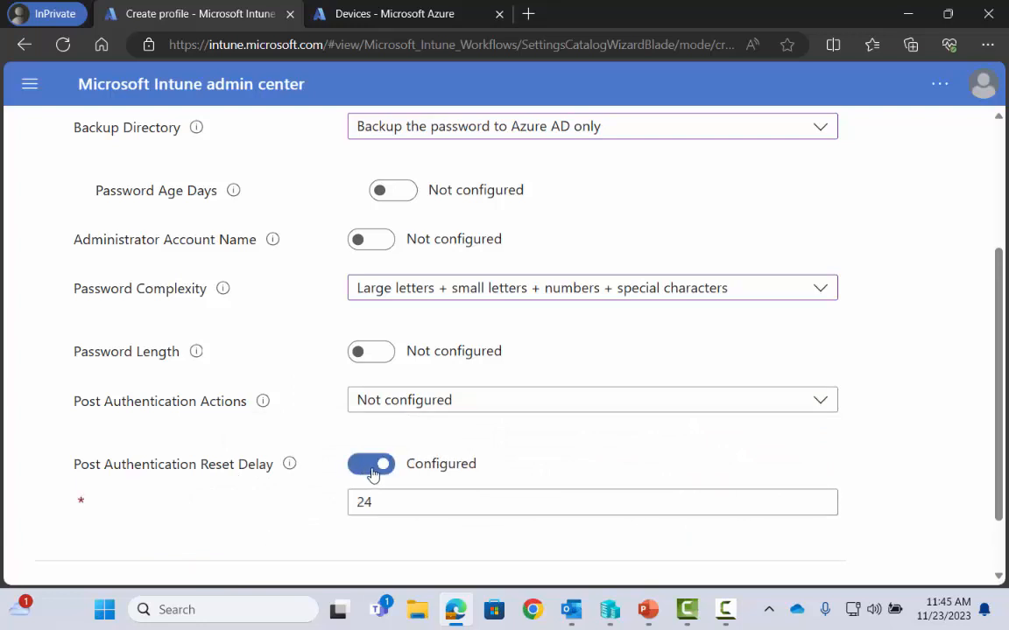
{"action": "left_click", "coordinate": [372, 471]}
{"action": "mouse_move", "coordinate": [290, 469]}
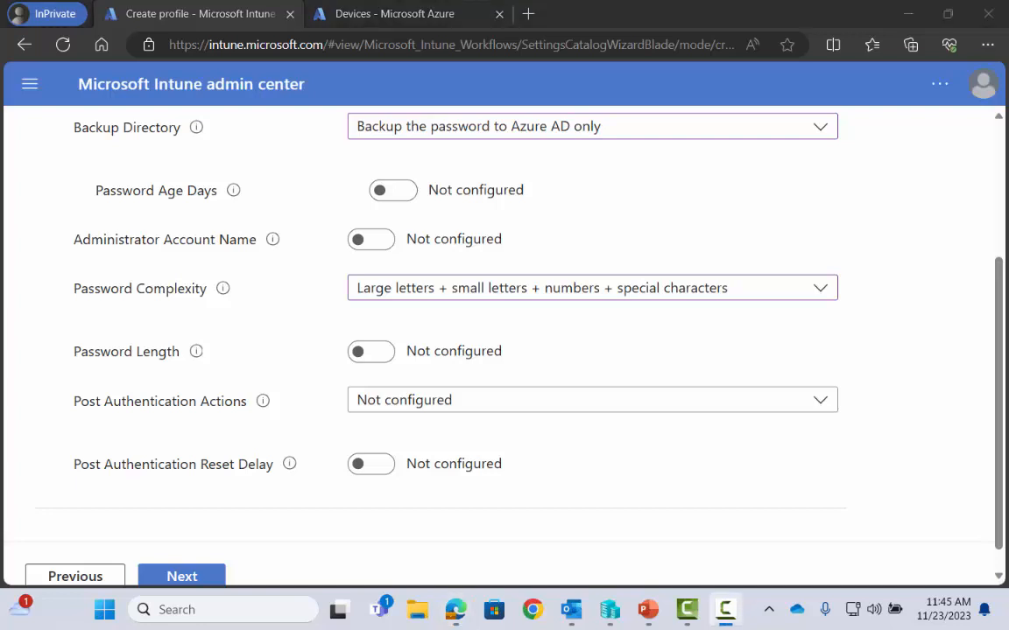
- Close the new Windows LAPS profile, discarding its unsaved edits, to return to the Account protection policies
{"action": "left_click", "coordinate": [901, 26]}
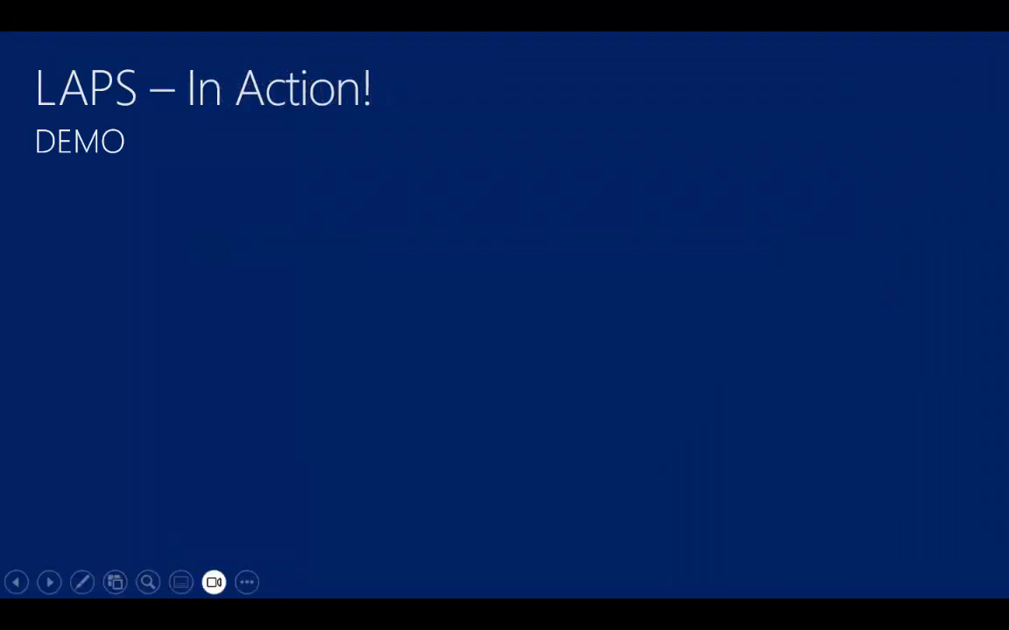
{"action": "key", "text": "alt+Tab"}
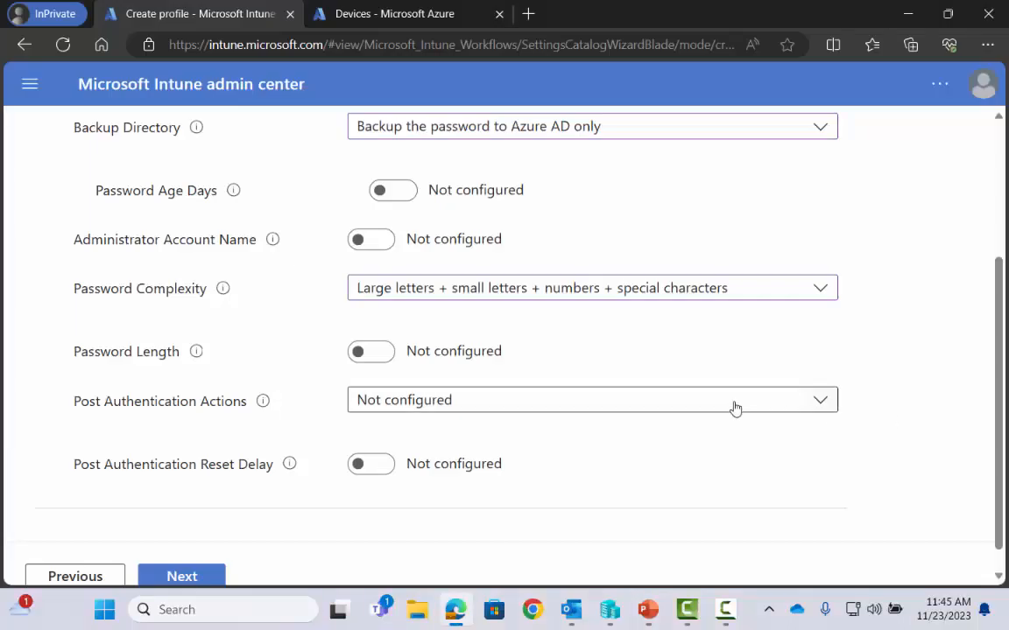
{"action": "scroll", "coordinate": [616, 403], "scroll_direction": "up", "scroll_amount": 1}
{"action": "scroll", "coordinate": [616, 404], "scroll_direction": "up", "scroll_amount": 3}
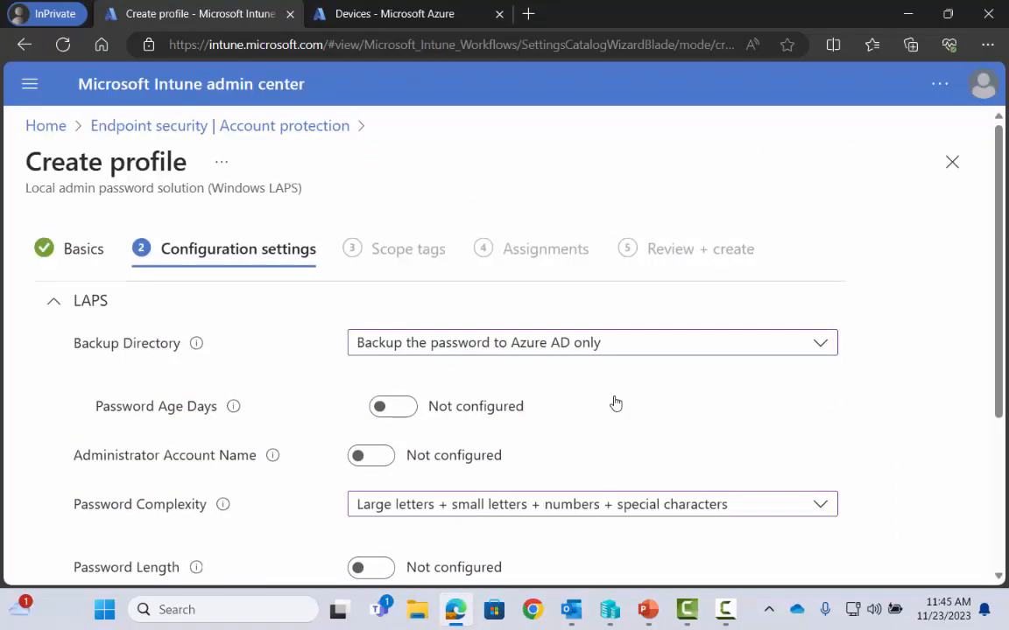
{"action": "left_click", "coordinate": [953, 169]}
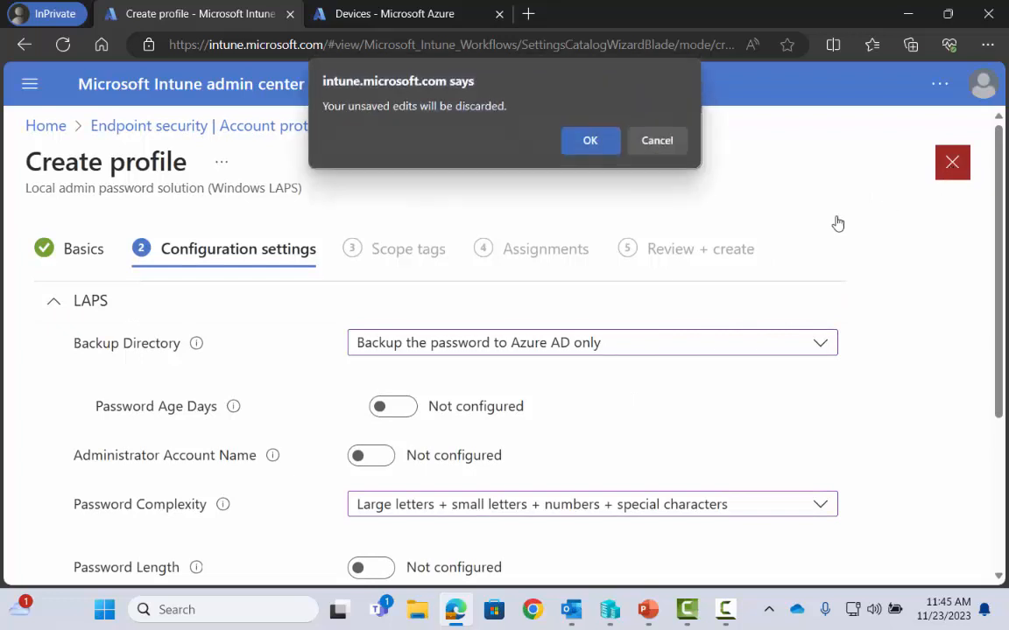
{"action": "left_click", "coordinate": [588, 143]}
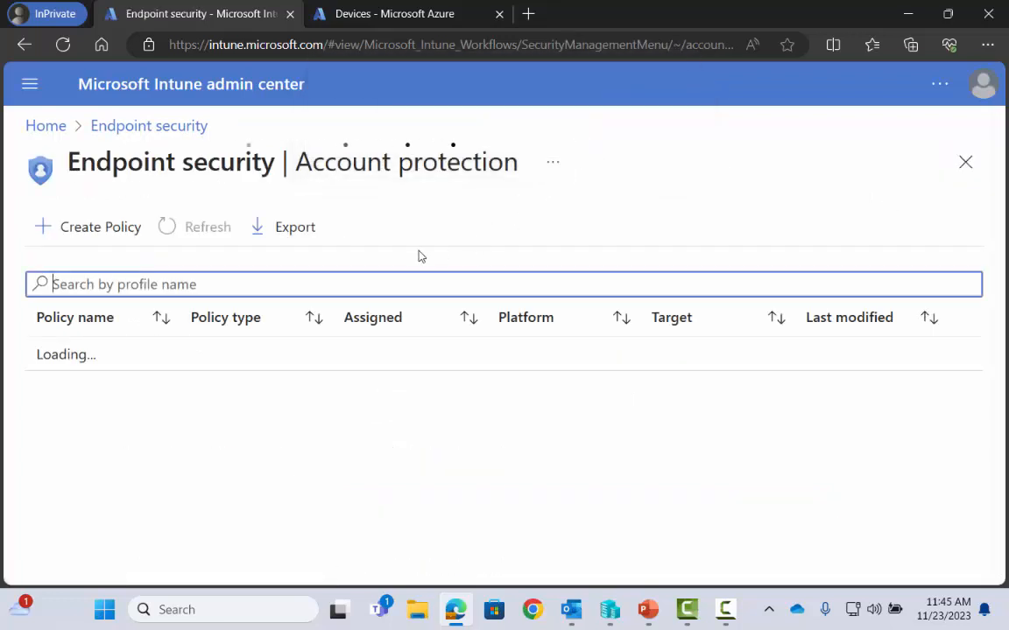
- Open the existing LAPS Demo policy and review its properties, assigned groups and scope tags
{"action": "left_click", "coordinate": [75, 354]}
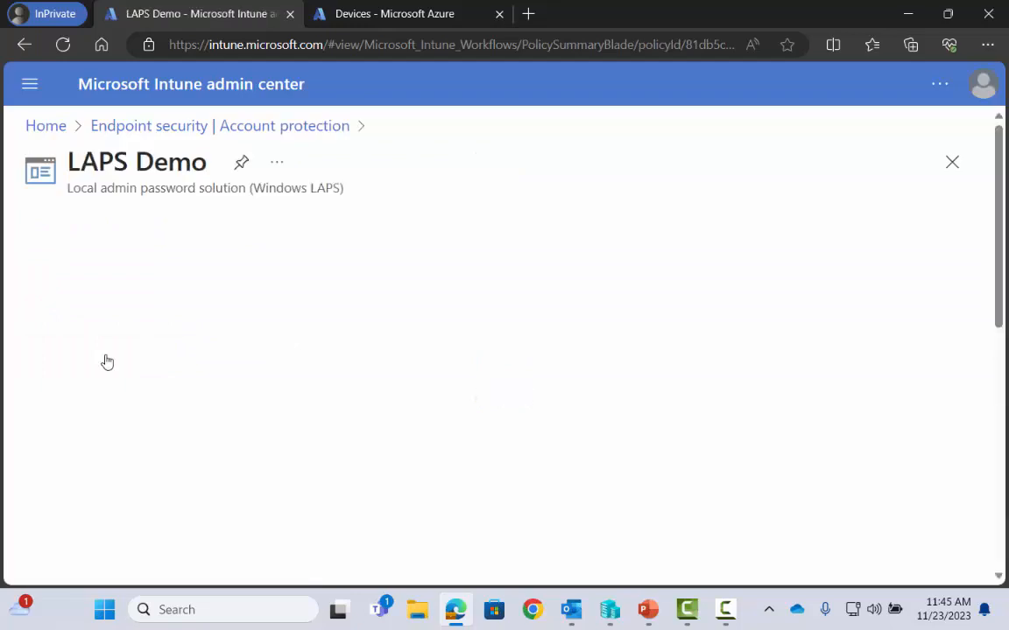
{"action": "scroll", "coordinate": [226, 374], "scroll_direction": "down", "scroll_amount": 2}
{"action": "scroll", "coordinate": [226, 374], "scroll_direction": "down", "scroll_amount": 8}
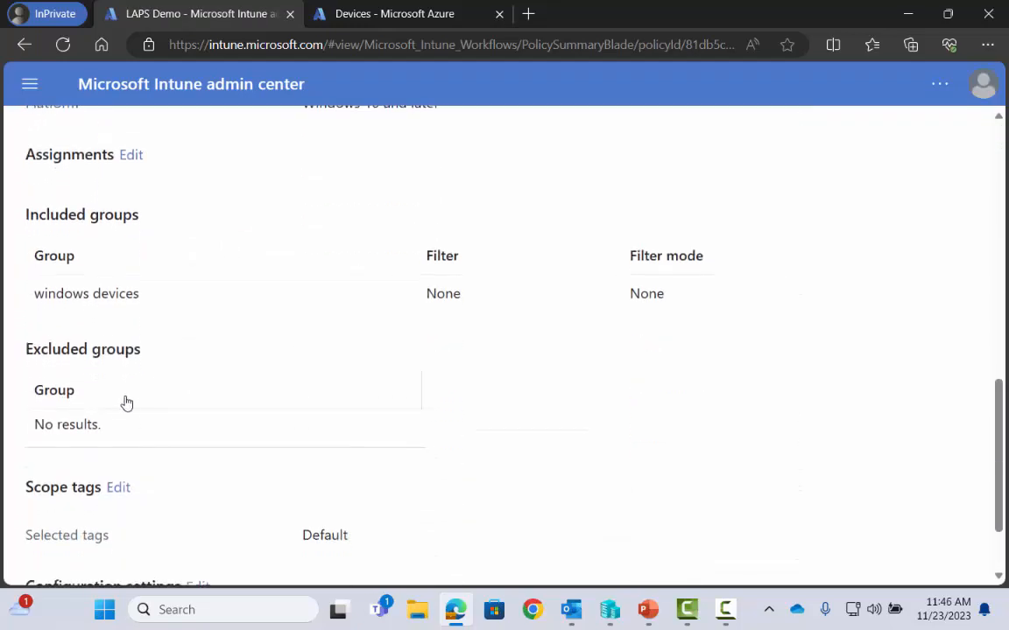
{"action": "scroll", "coordinate": [133, 421], "scroll_direction": "down", "scroll_amount": 3}
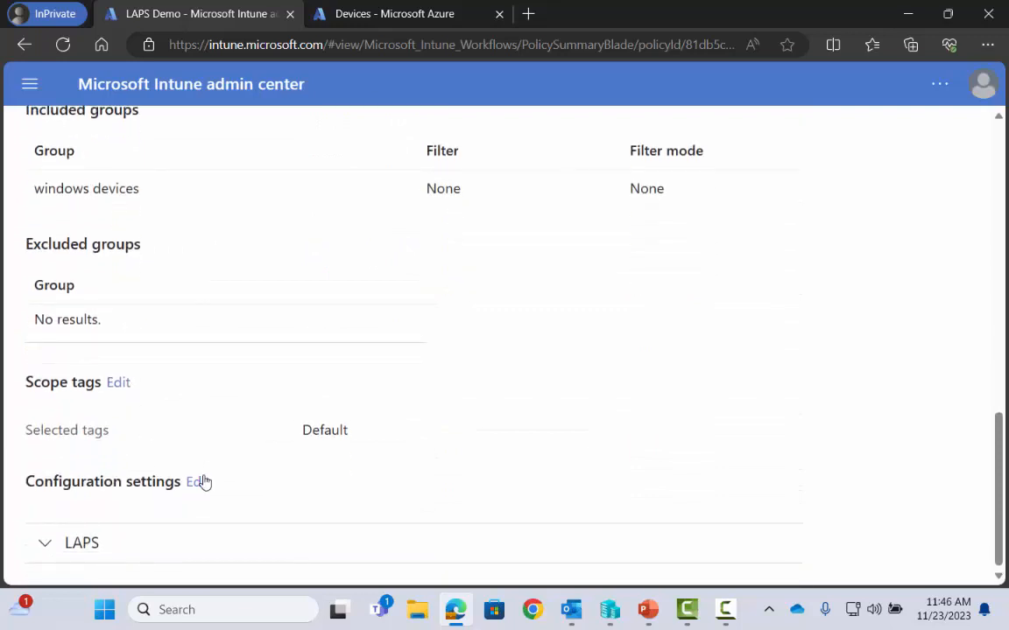
- Open the LAPS Demo policy's configuration settings for editing, review each LAPS setting, and close the editor without changes
{"action": "left_click", "coordinate": [197, 484]}
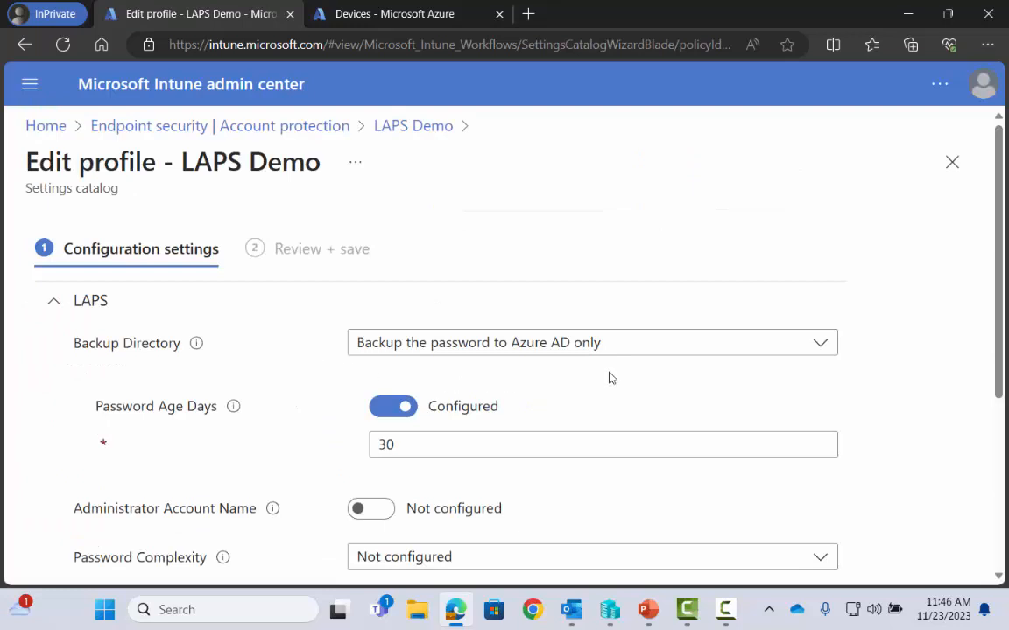
{"action": "scroll", "coordinate": [574, 382], "scroll_direction": "down", "scroll_amount": 1}
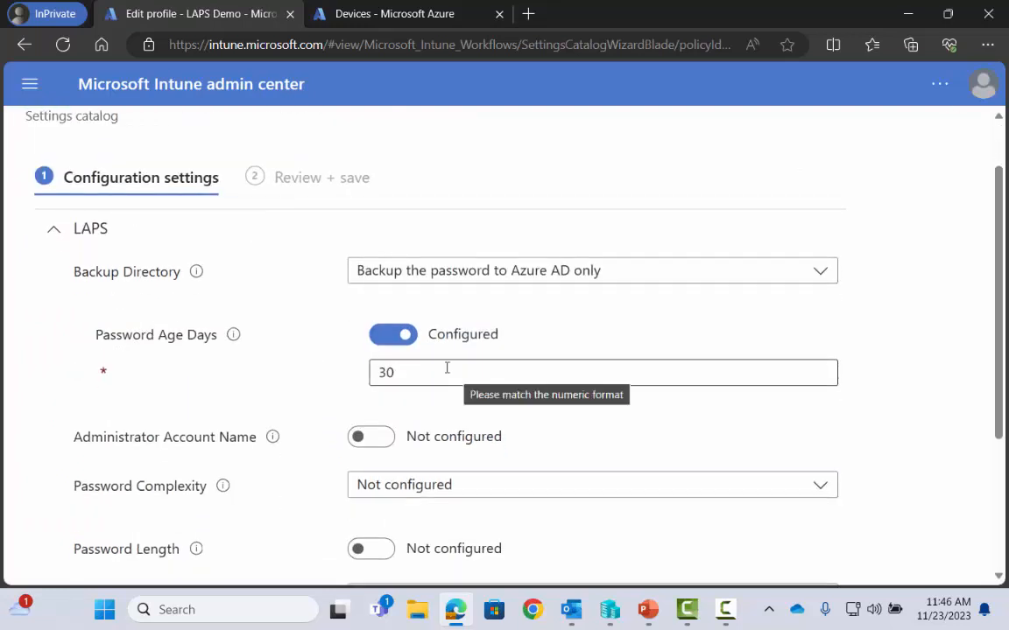
{"action": "scroll", "coordinate": [349, 386], "scroll_direction": "down", "scroll_amount": 1}
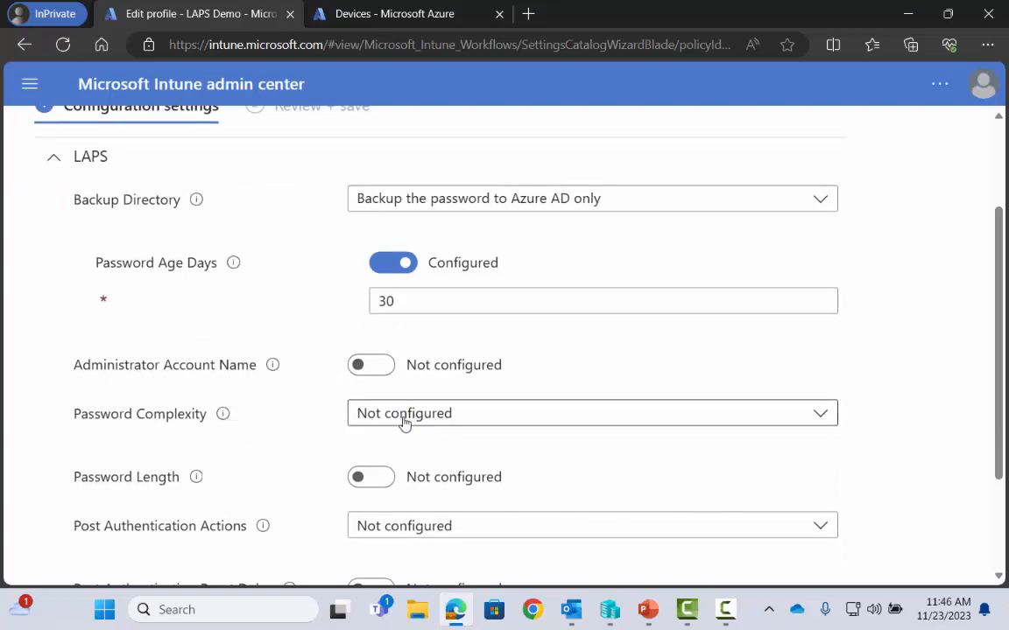
{"action": "scroll", "coordinate": [394, 425], "scroll_direction": "down", "scroll_amount": 2}
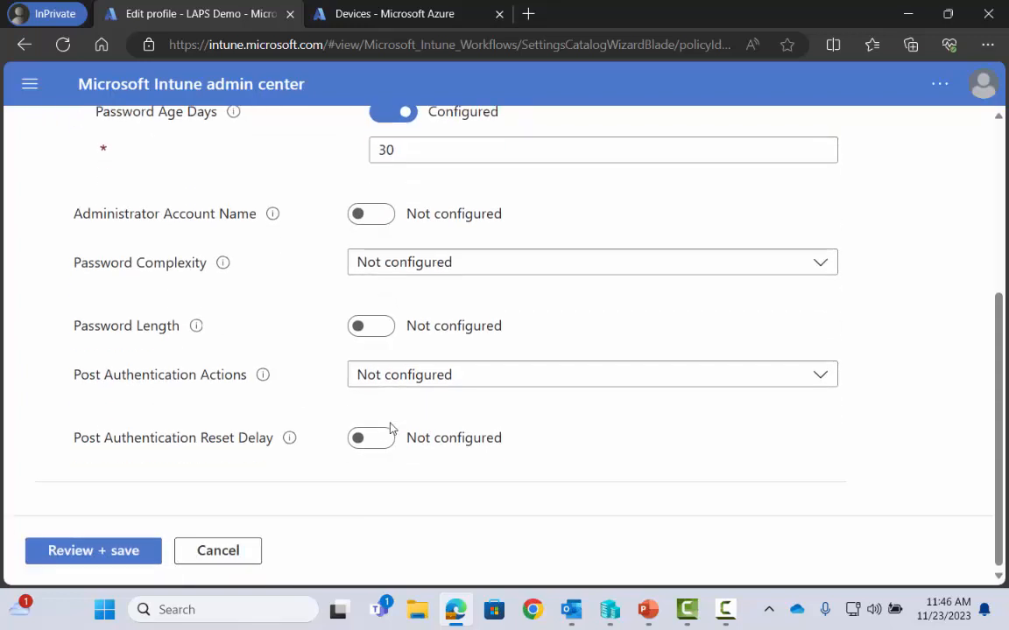
{"action": "scroll", "coordinate": [437, 427], "scroll_direction": "up", "scroll_amount": 4}
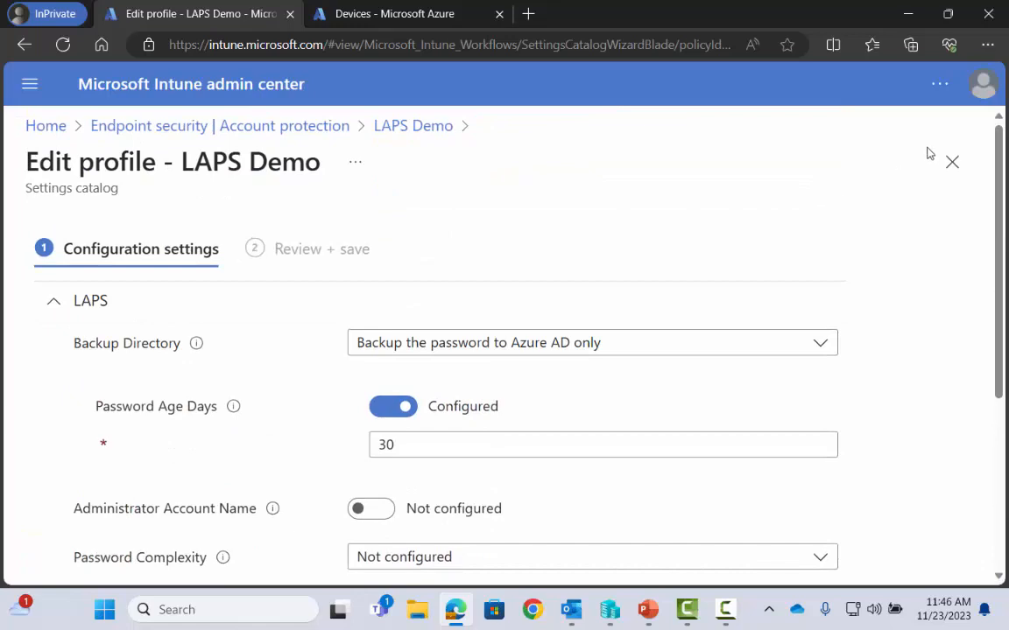
{"action": "left_click", "coordinate": [952, 163]}
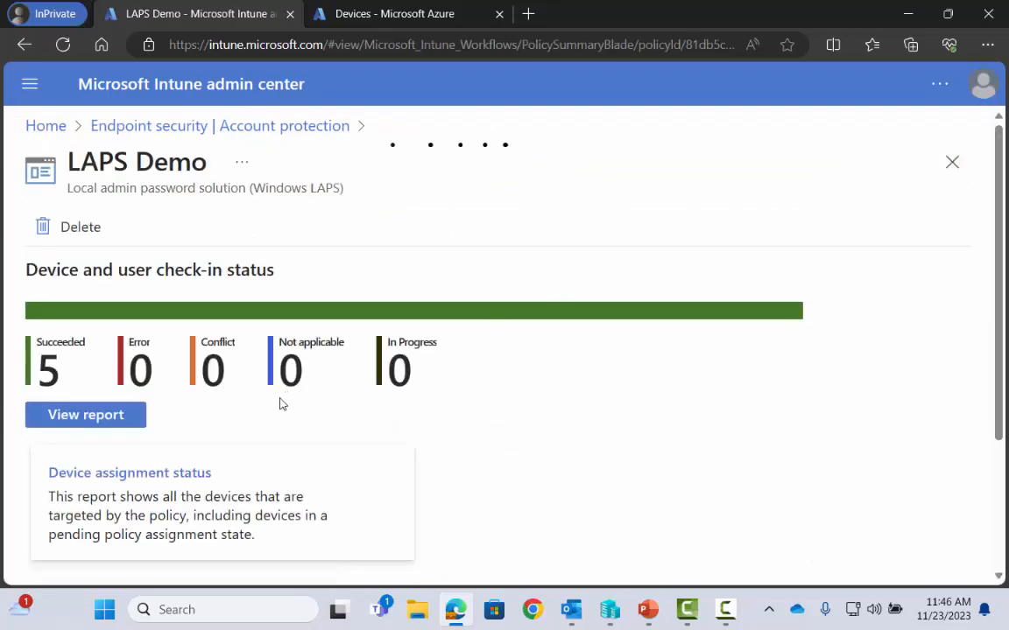
- Review the LAPS Demo policy's included groups and its device check-in report, and return to the policy overview
{"action": "scroll", "coordinate": [281, 405], "scroll_direction": "down", "scroll_amount": 6}
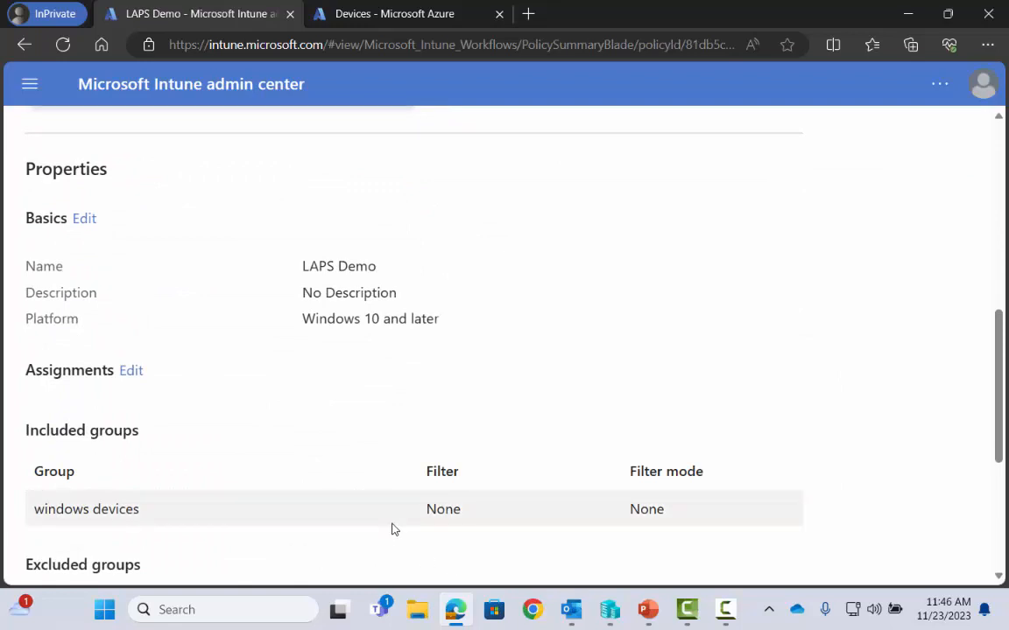
{"action": "scroll", "coordinate": [229, 446], "scroll_direction": "up", "scroll_amount": 6}
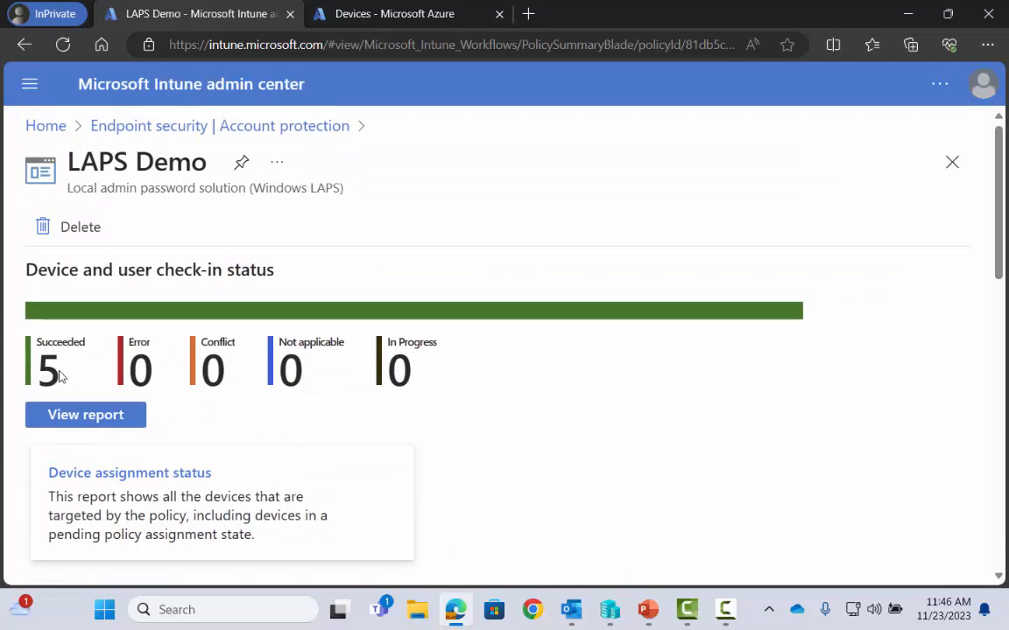
{"action": "left_click", "coordinate": [120, 417]}
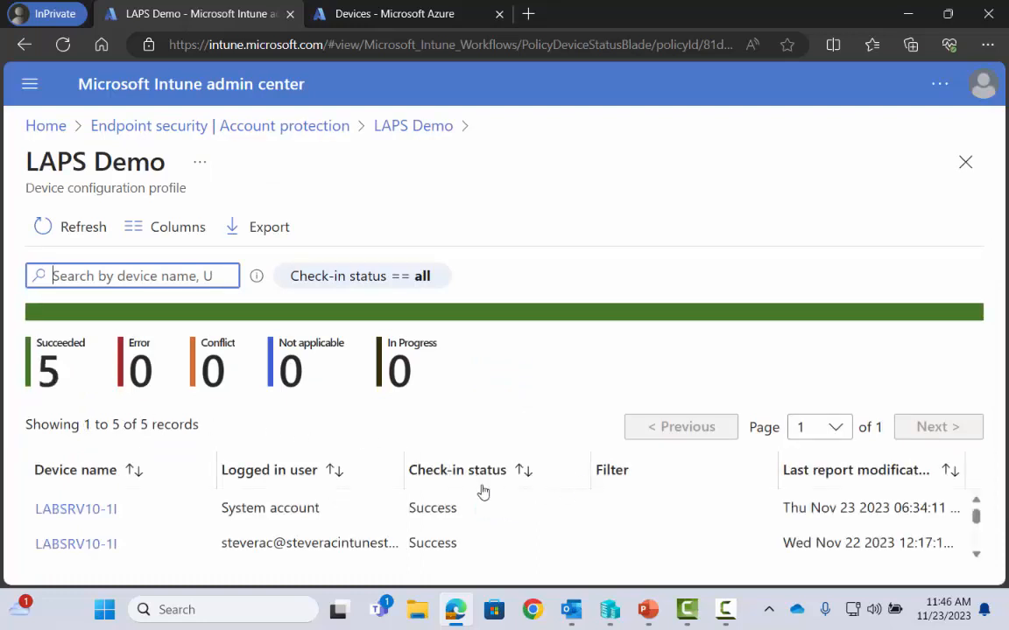
{"action": "scroll", "coordinate": [156, 510], "scroll_direction": "down", "scroll_amount": 3}
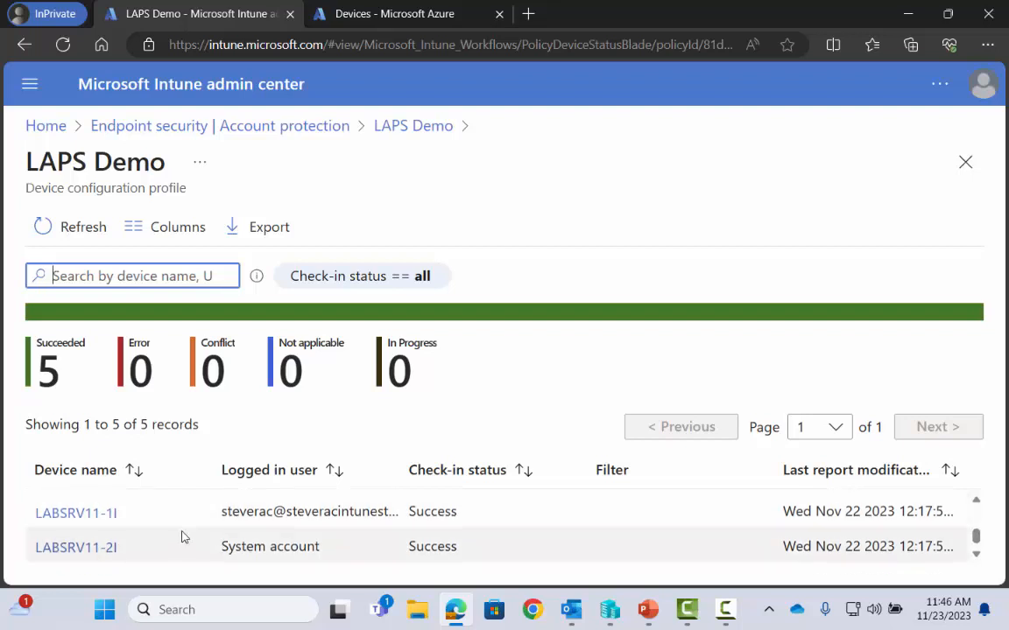
{"action": "scroll", "coordinate": [183, 535], "scroll_direction": "up", "scroll_amount": 3}
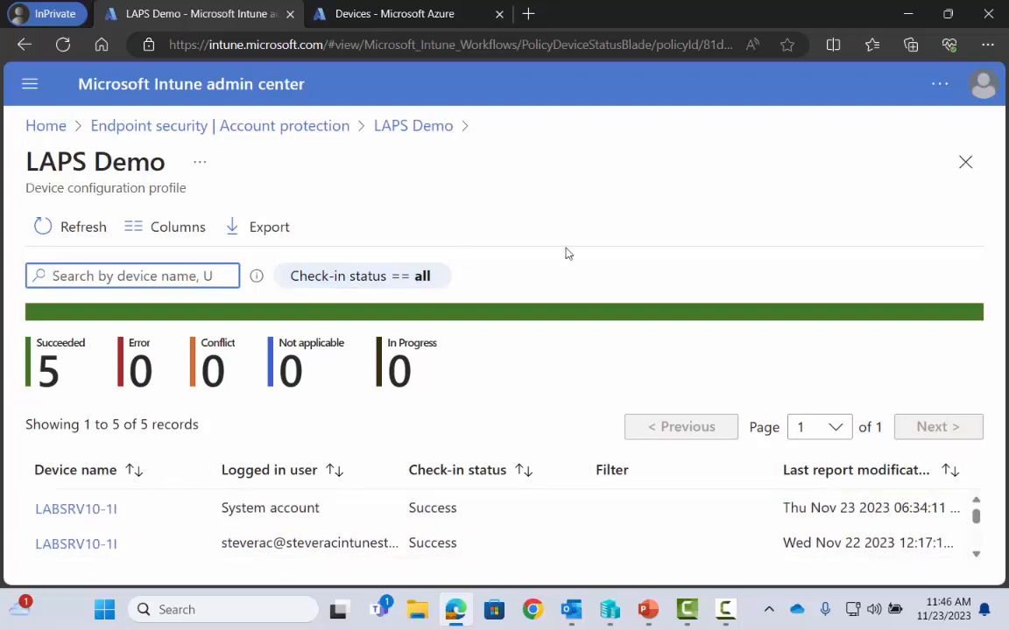
{"action": "left_click", "coordinate": [964, 162]}
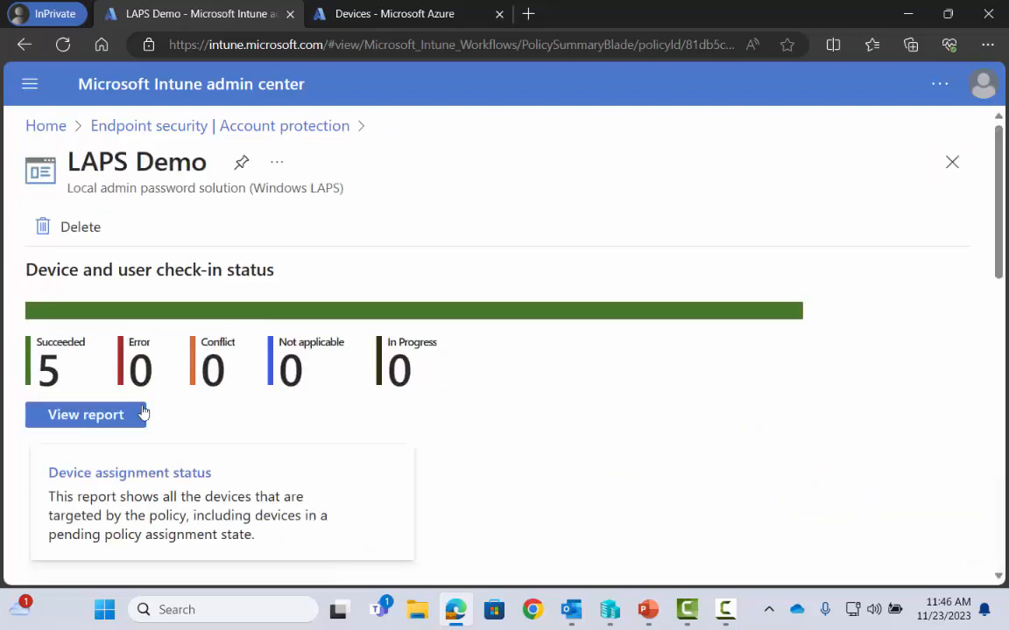
- Generate the LAPS Demo policy's device assignment status report for all assignment statuses, review the listed devices, and return to the policy overview
{"action": "scroll", "coordinate": [170, 460], "scroll_direction": "down", "scroll_amount": 3}
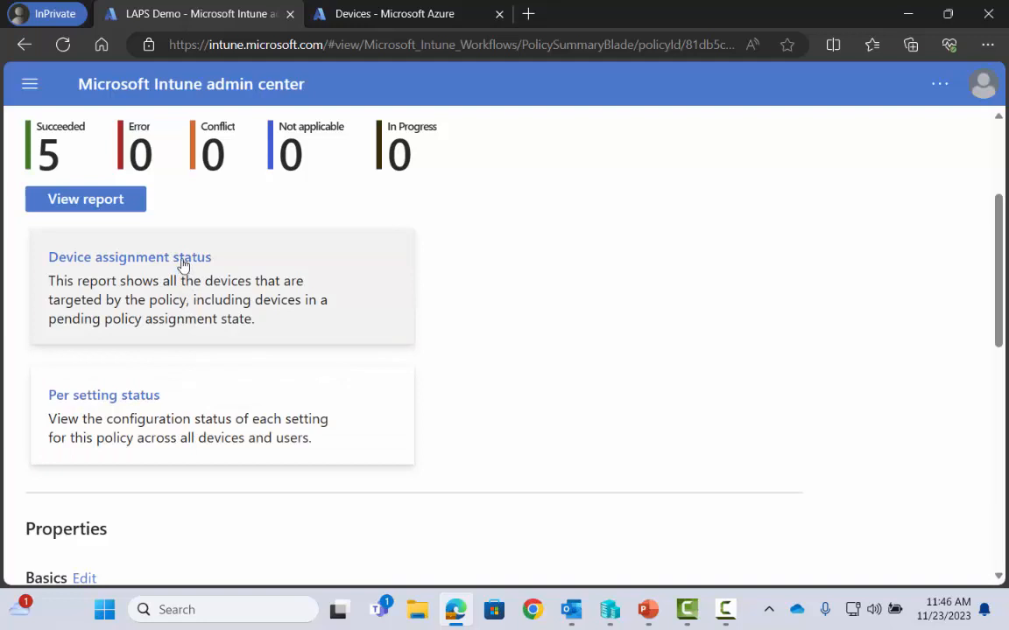
{"action": "left_click", "coordinate": [182, 266]}
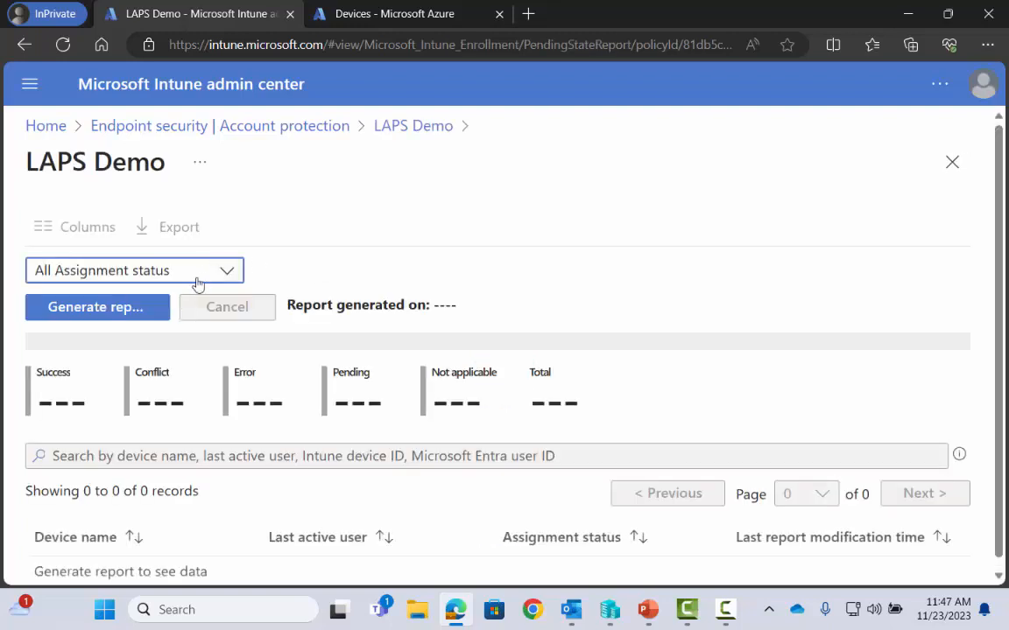
{"action": "left_click", "coordinate": [133, 308]}
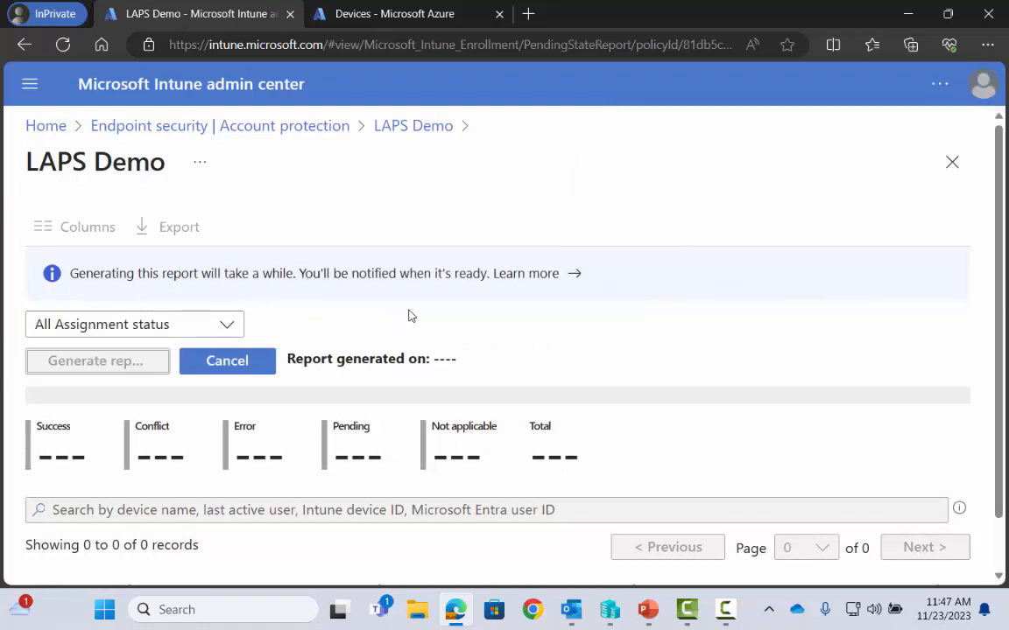
{"action": "scroll", "coordinate": [411, 314], "scroll_direction": "down", "scroll_amount": 1}
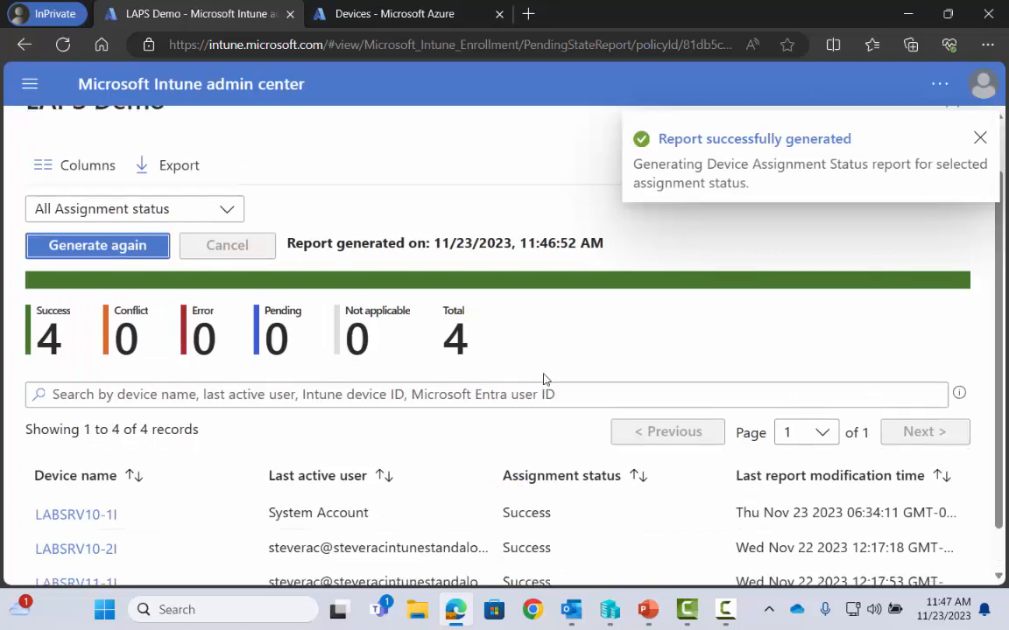
{"action": "scroll", "coordinate": [377, 495], "scroll_direction": "down", "scroll_amount": 1}
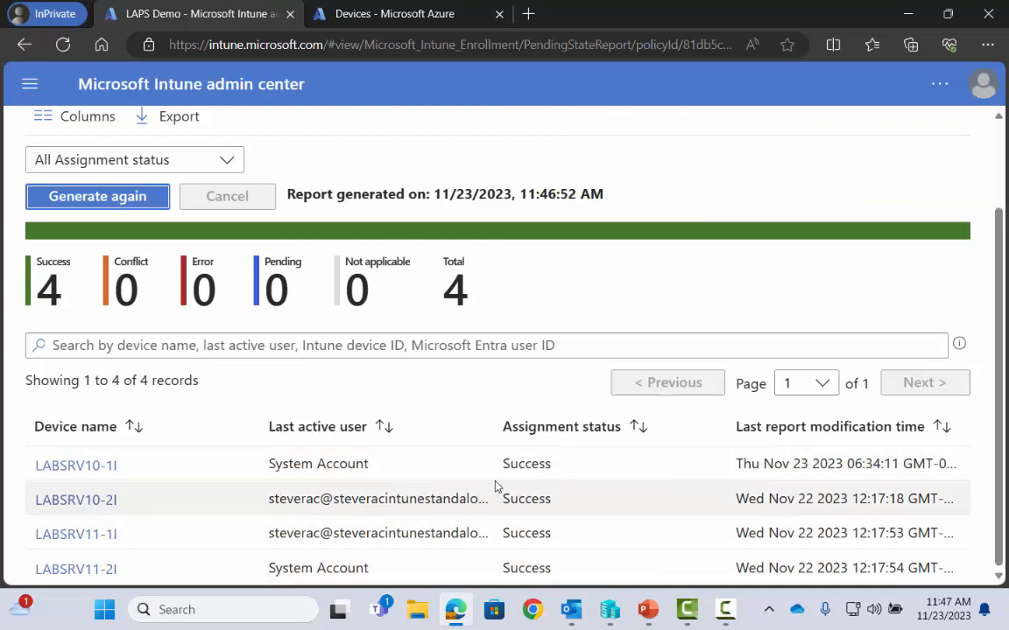
{"action": "scroll", "coordinate": [495, 486], "scroll_direction": "up", "scroll_amount": 2}
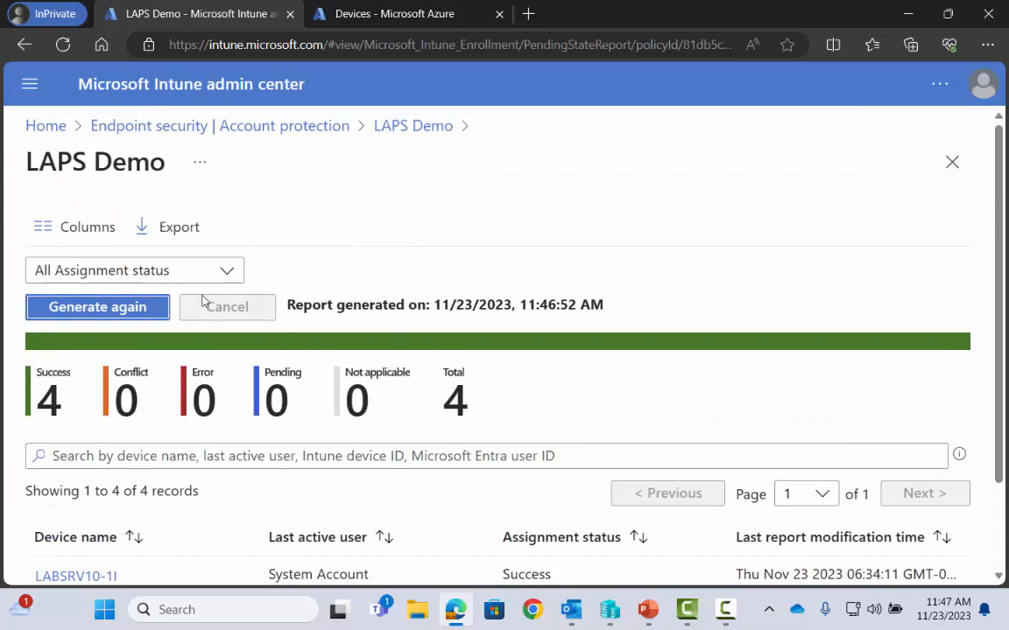
{"action": "left_click", "coordinate": [953, 163]}
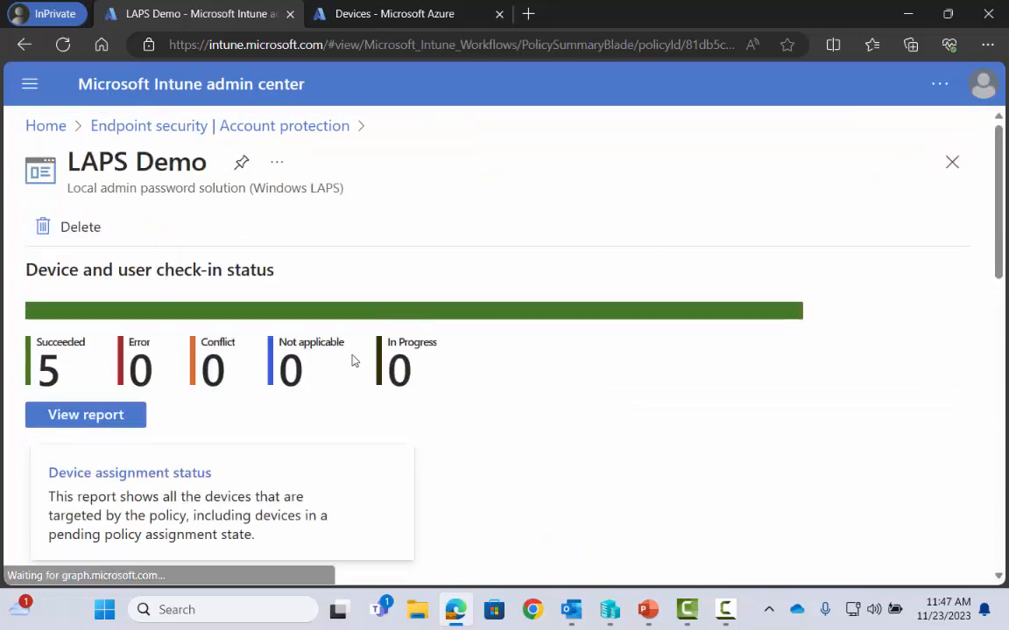
- Review the LAPS Demo policy's per-setting status and close the policy to return to the Account protection list
{"action": "scroll", "coordinate": [225, 490], "scroll_direction": "down", "scroll_amount": 3}
{"action": "left_click", "coordinate": [131, 403]}
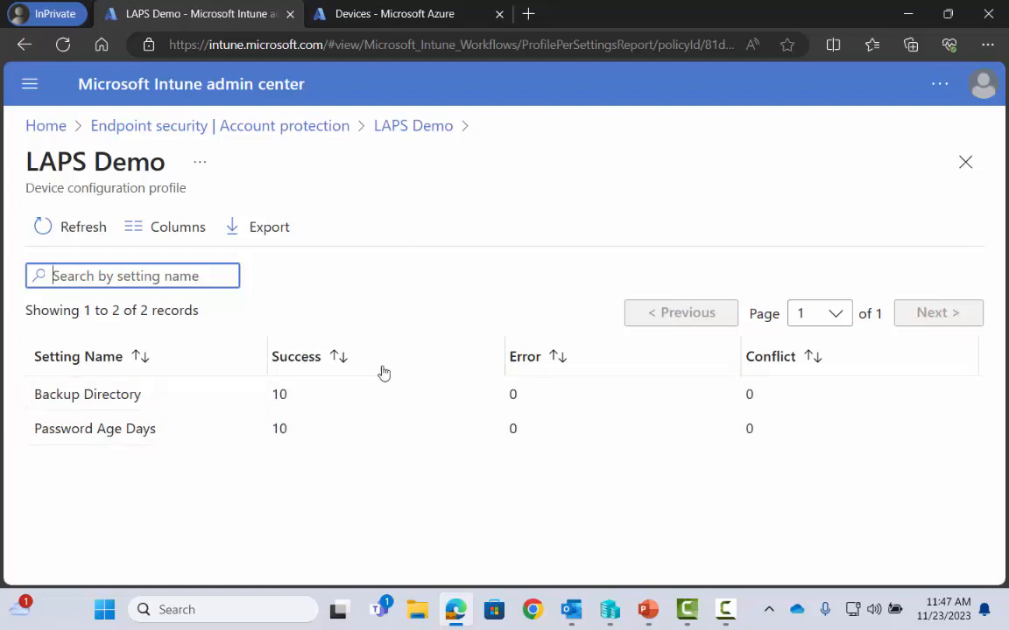
{"action": "left_click", "coordinate": [967, 178]}
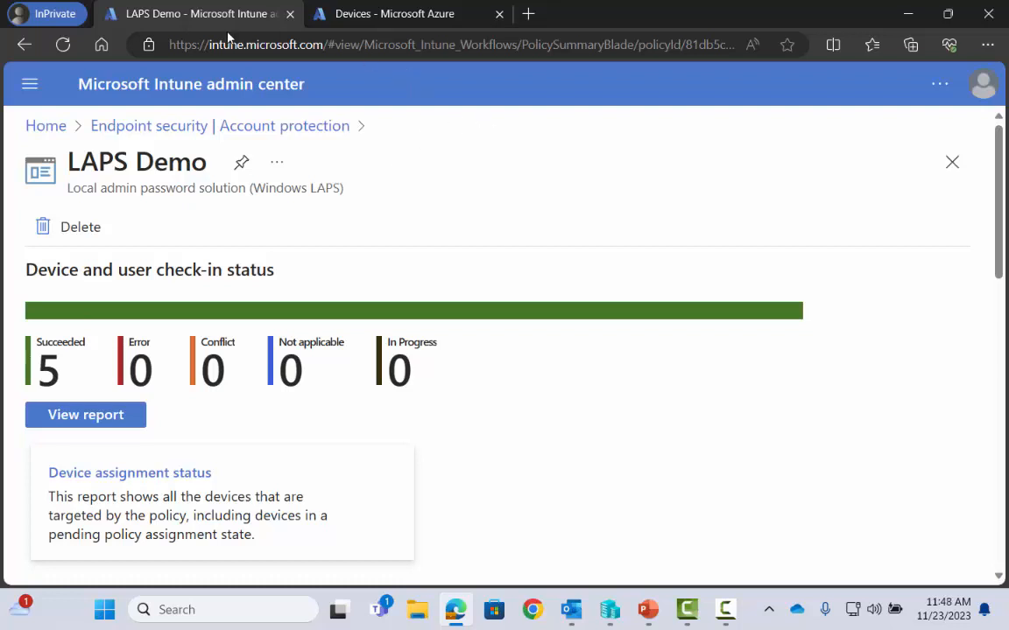
{"action": "left_click", "coordinate": [952, 164]}
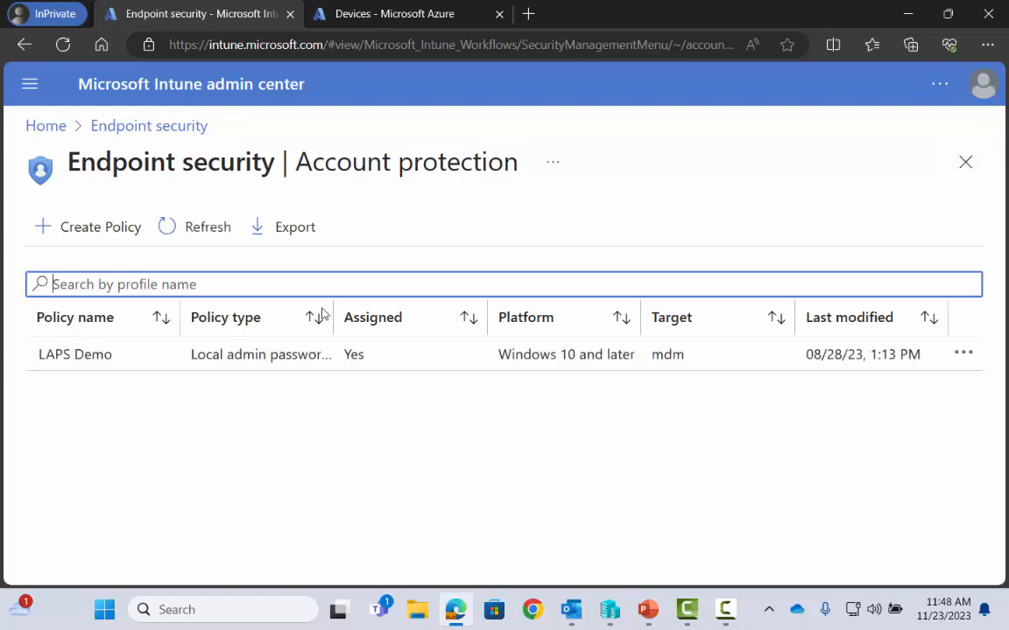
- Go to the Devices area and open the list of Windows devices
{"action": "left_click", "coordinate": [31, 88]}
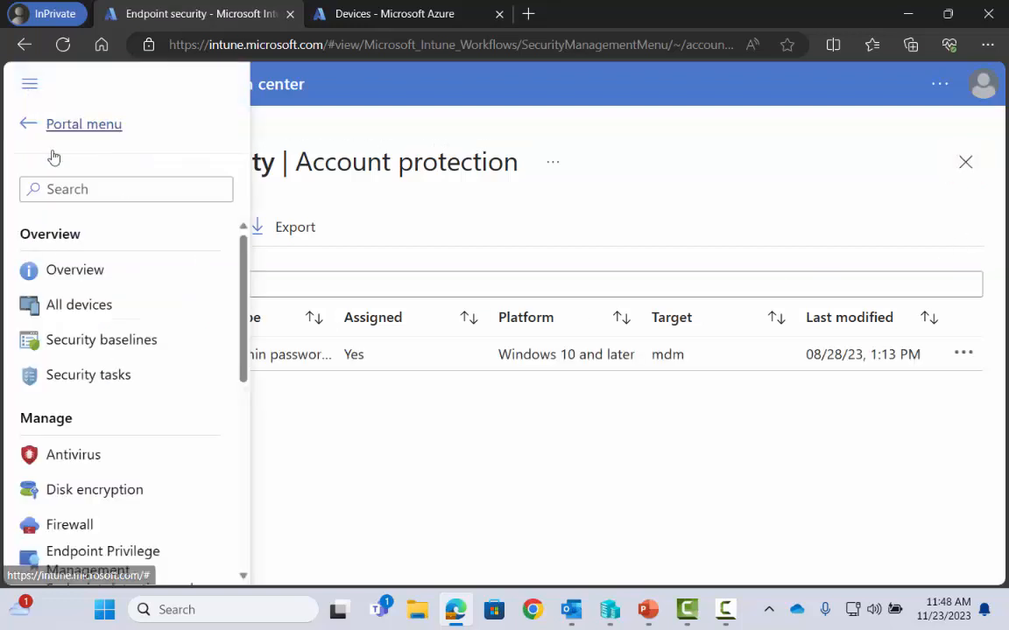
{"action": "left_click", "coordinate": [70, 130]}
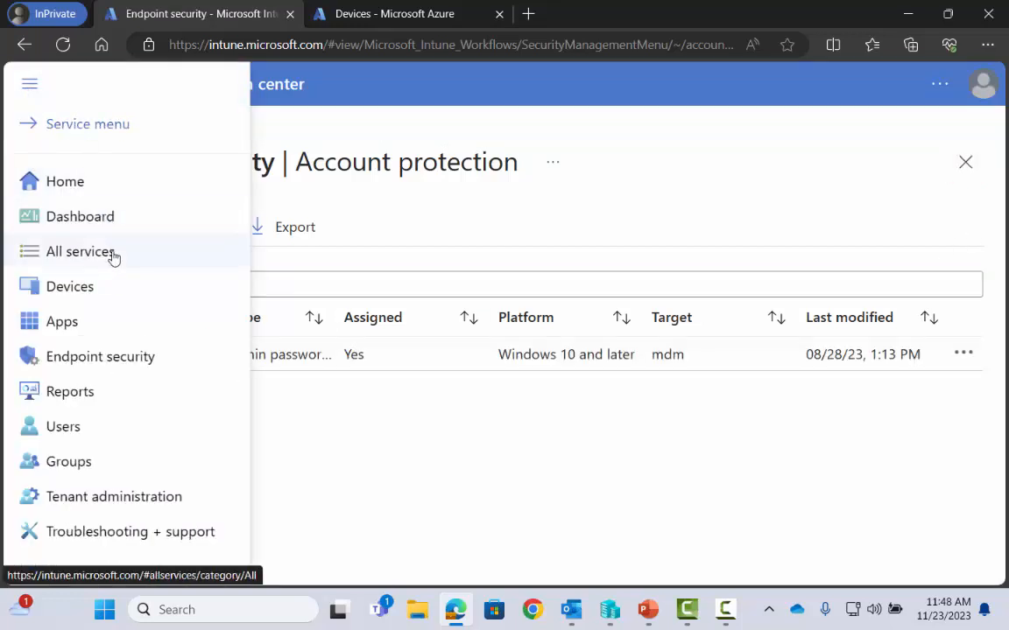
{"action": "left_click", "coordinate": [70, 286]}
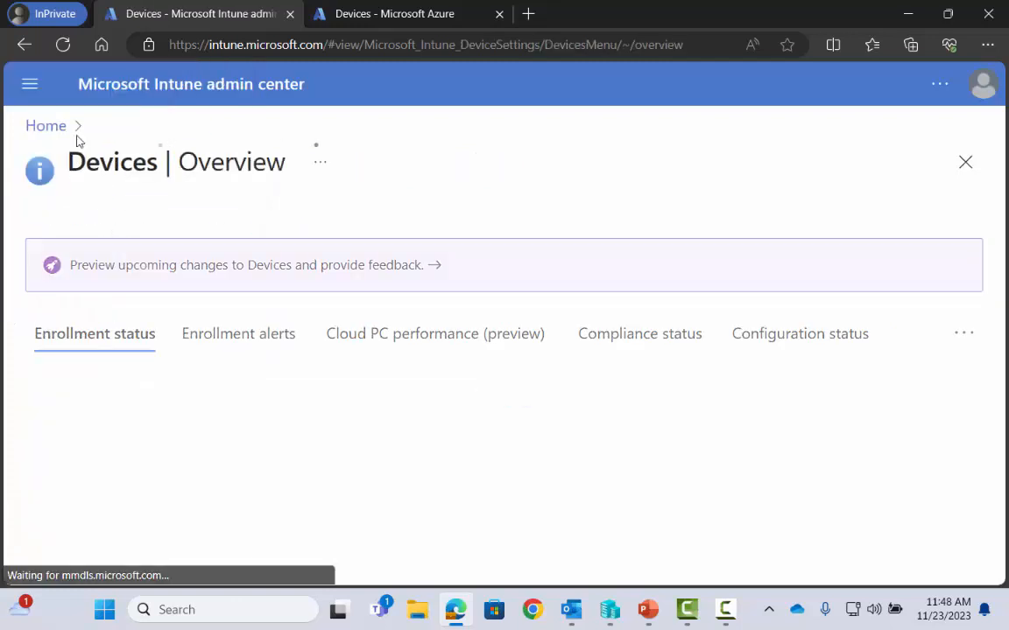
{"action": "left_click", "coordinate": [32, 83]}
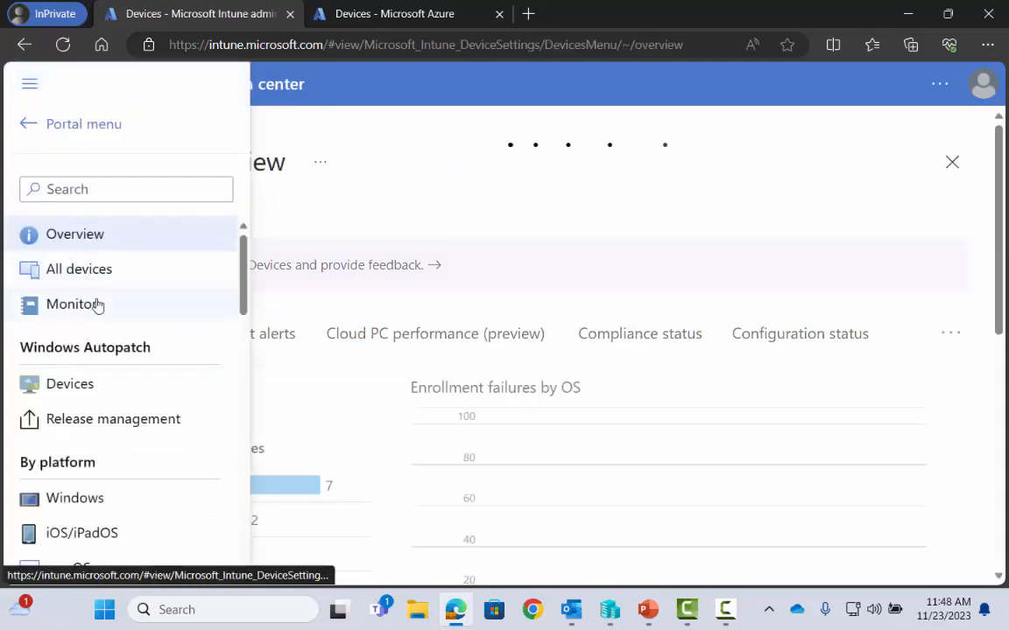
{"action": "scroll", "coordinate": [103, 385], "scroll_direction": "down", "scroll_amount": 1}
{"action": "left_click", "coordinate": [101, 446]}
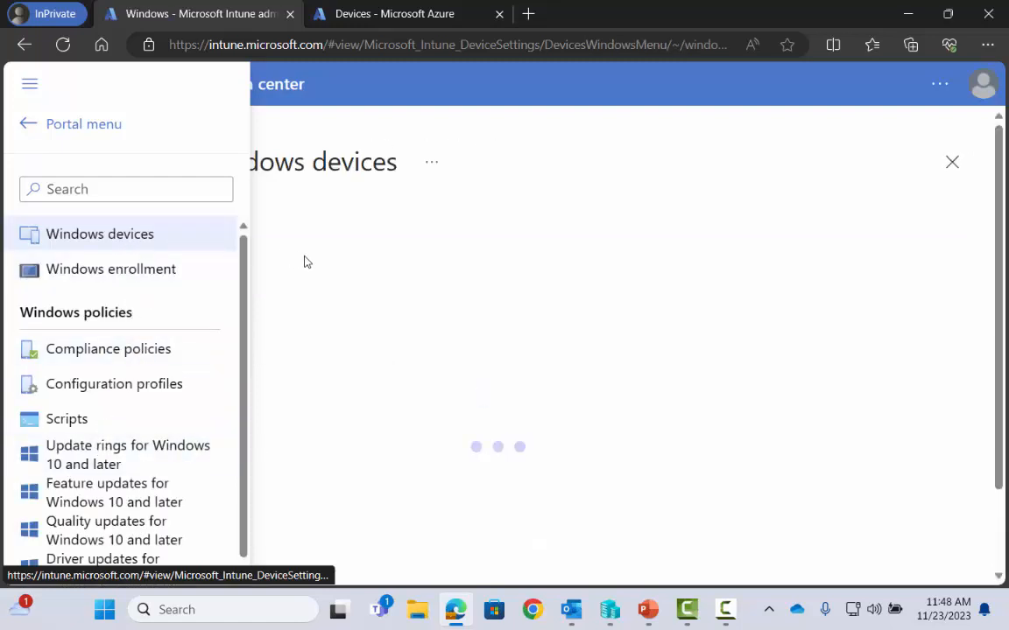
{"action": "left_click", "coordinate": [384, 209]}
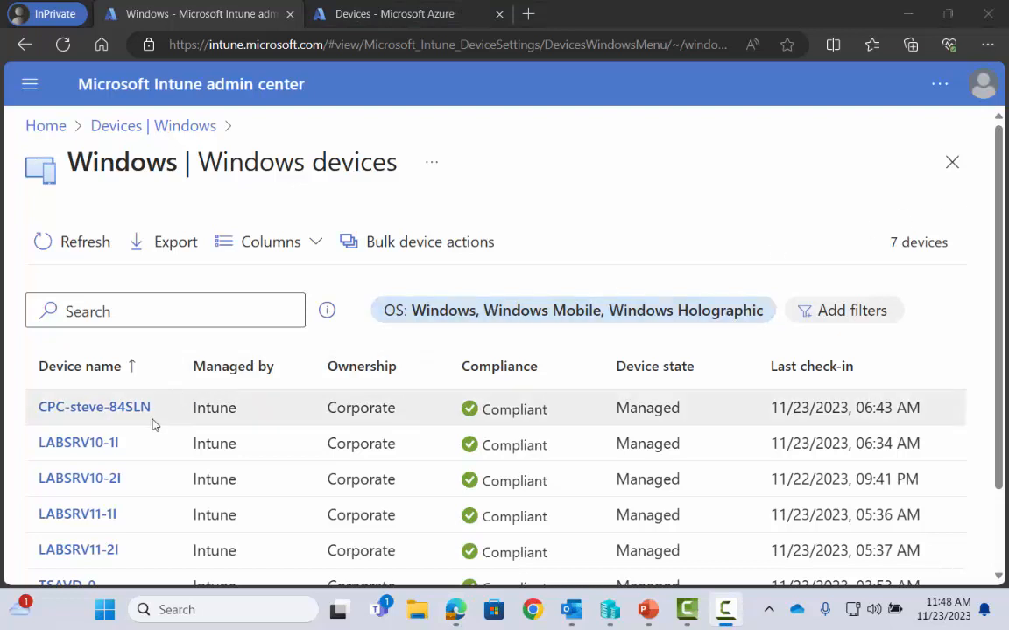
- Open the device LABSRV10-1I and view its local admin password page
{"action": "left_click", "coordinate": [111, 444]}
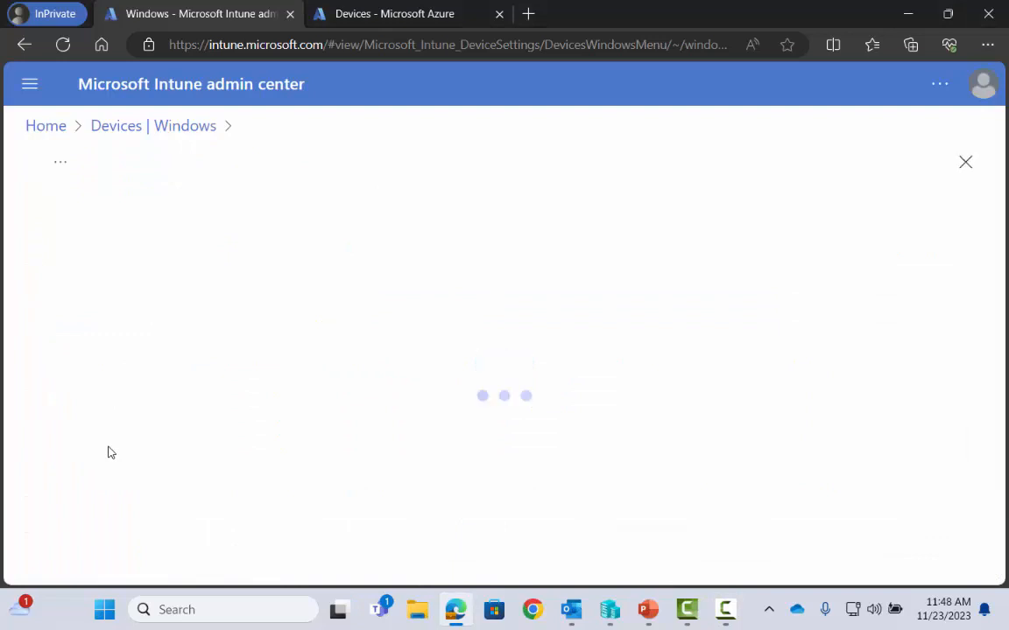
{"action": "left_click", "coordinate": [34, 88]}
{"action": "scroll", "coordinate": [88, 442], "scroll_direction": "down", "scroll_amount": 2}
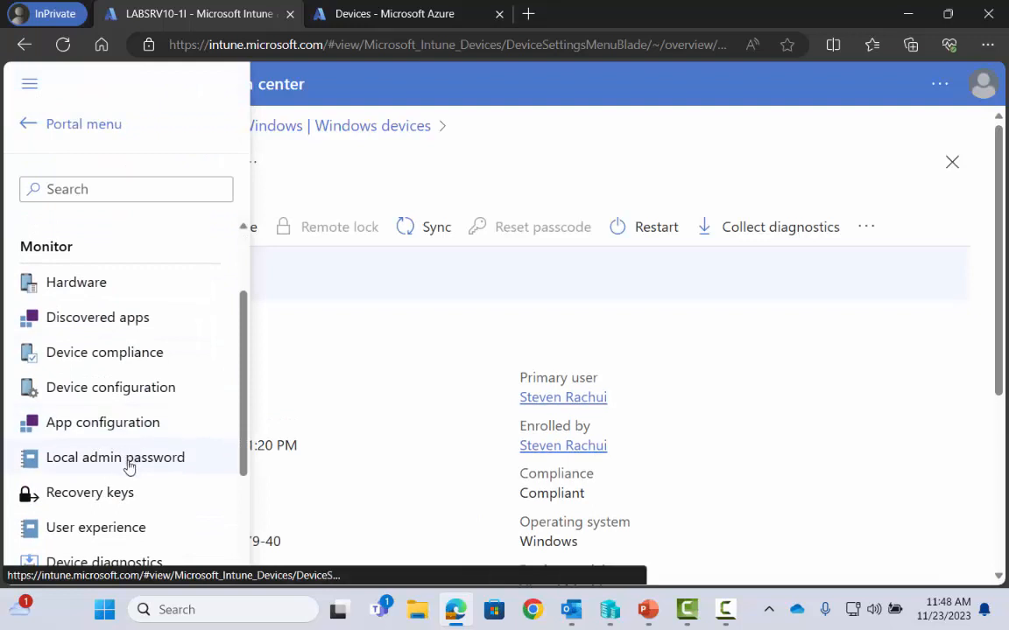
{"action": "left_click", "coordinate": [129, 466]}
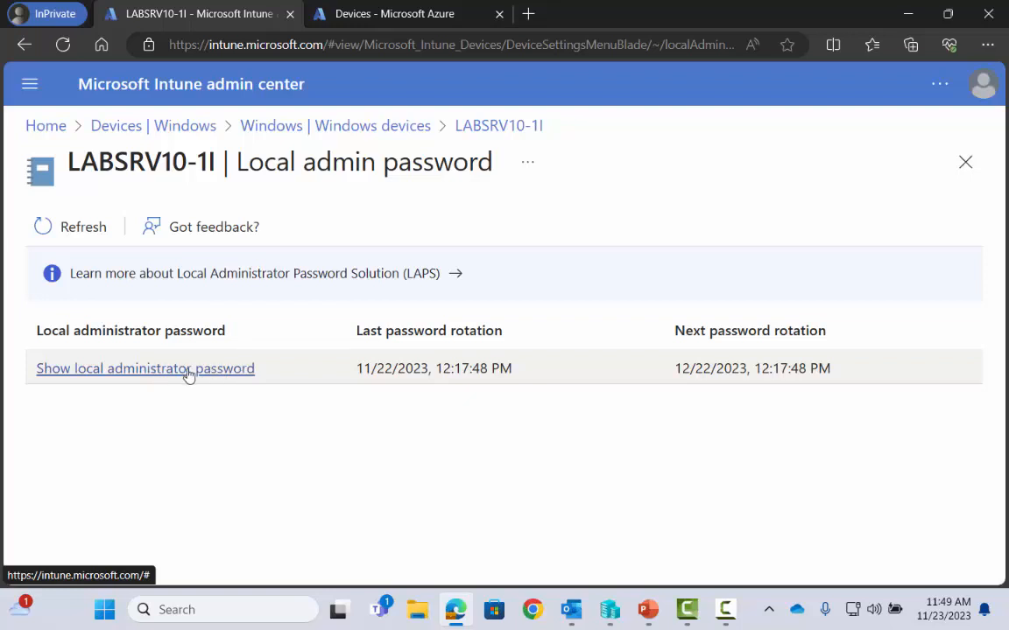
- Switch to the Azure portal, open Local administrator password recovery for all devices, and view and close LABSRV11-2I's password details
{"action": "left_click", "coordinate": [425, 20]}
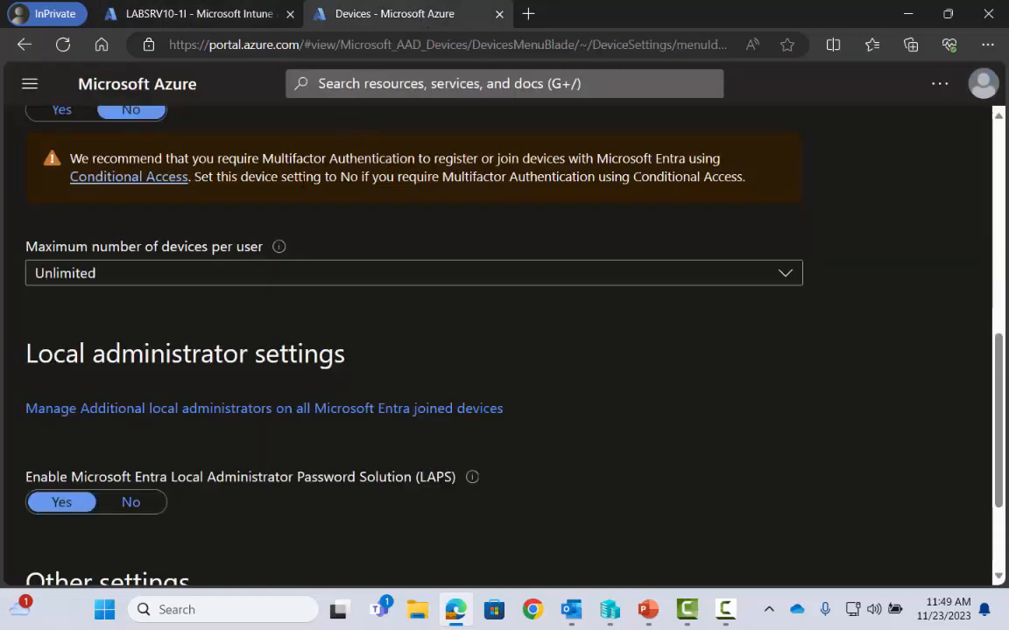
{"action": "left_click", "coordinate": [44, 98]}
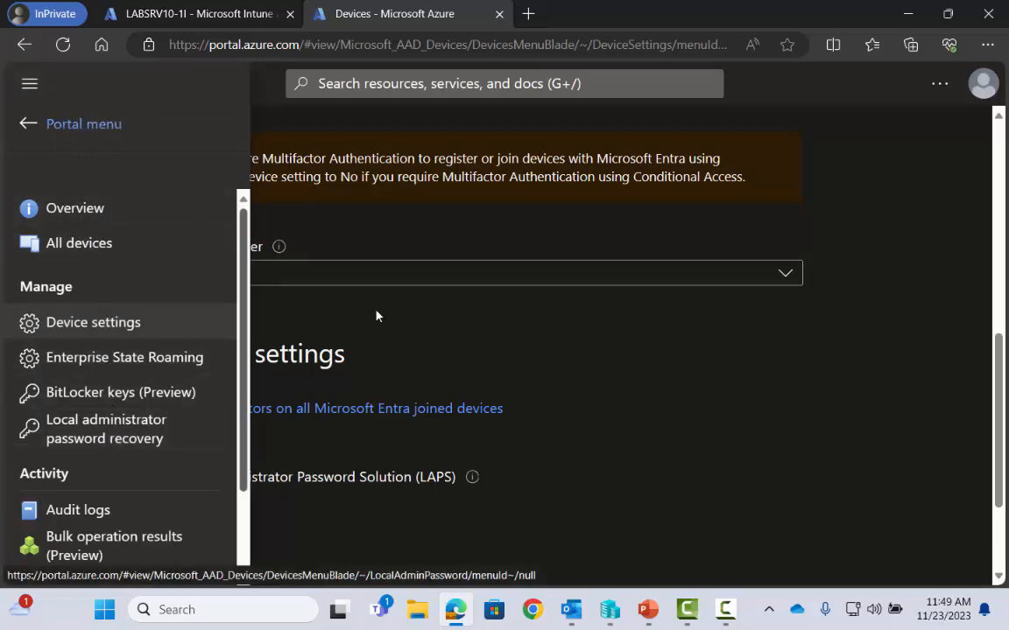
{"action": "left_click", "coordinate": [87, 431]}
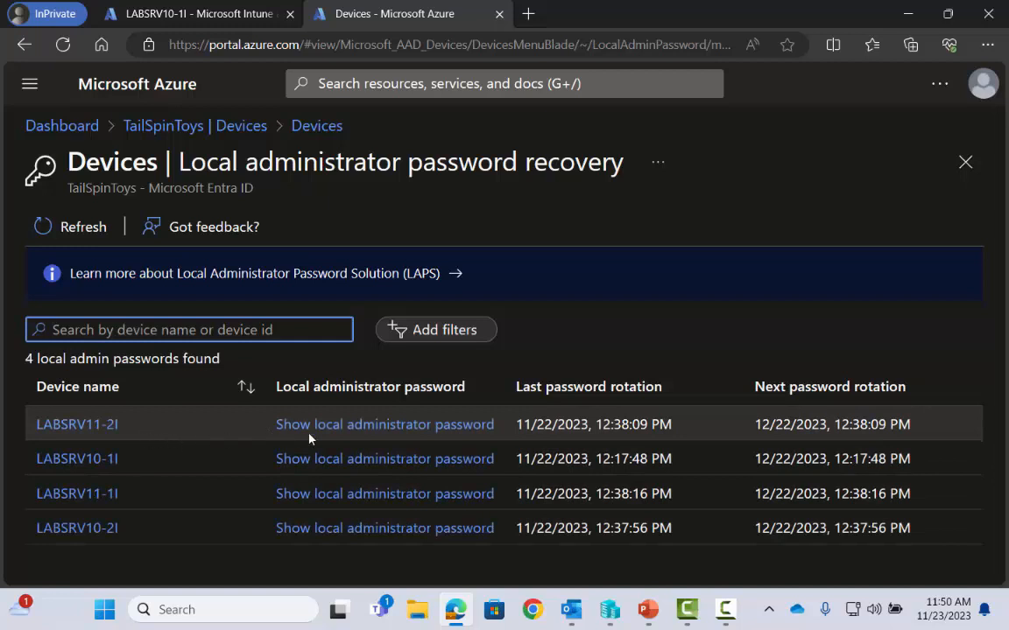
{"action": "left_click", "coordinate": [311, 428]}
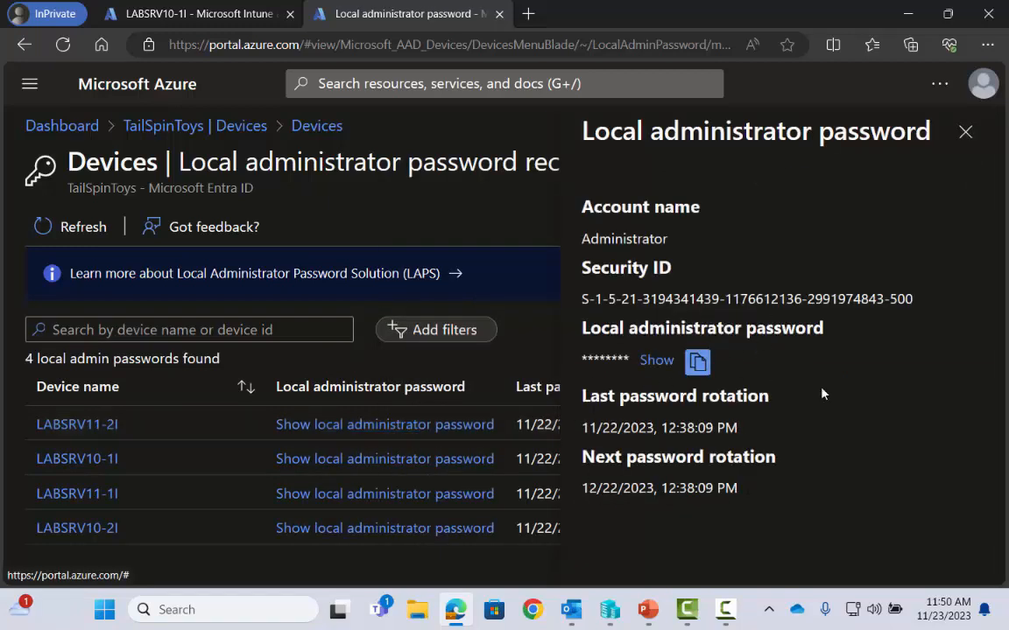
{"action": "left_click", "coordinate": [965, 133]}
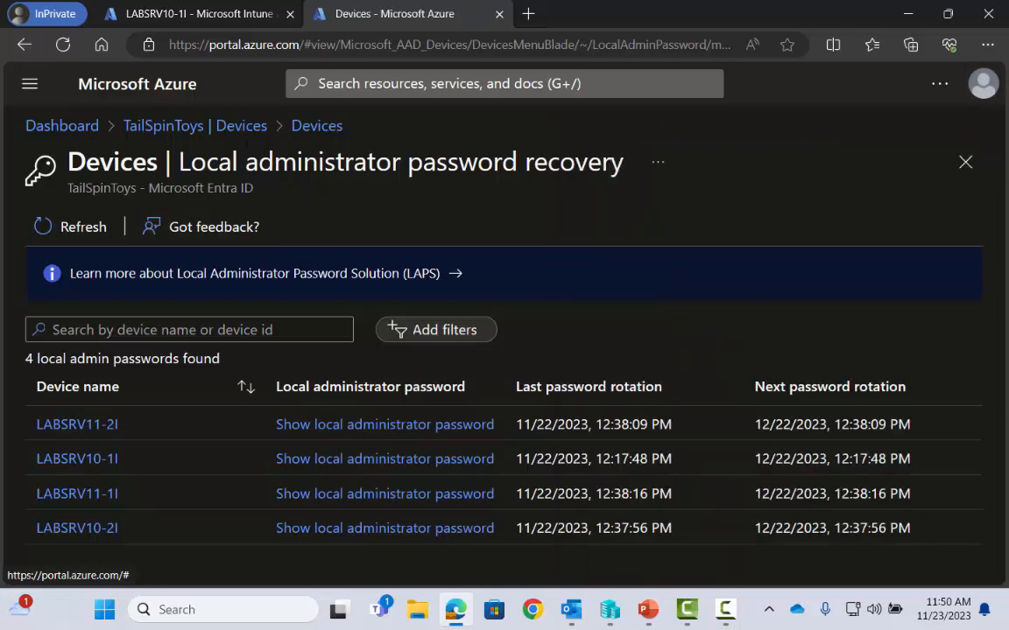
- Return to the TailSpinToys tenant overview and open its list of all Microsoft Entra devices
{"action": "left_click", "coordinate": [219, 129]}
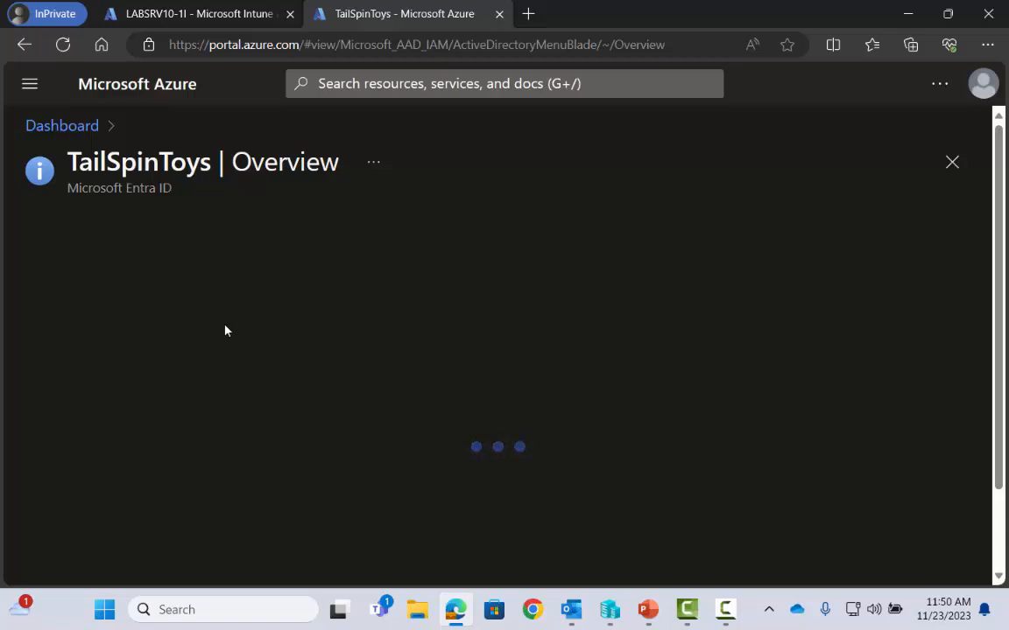
{"action": "left_click", "coordinate": [29, 84]}
{"action": "scroll", "coordinate": [97, 385], "scroll_direction": "down", "scroll_amount": 2}
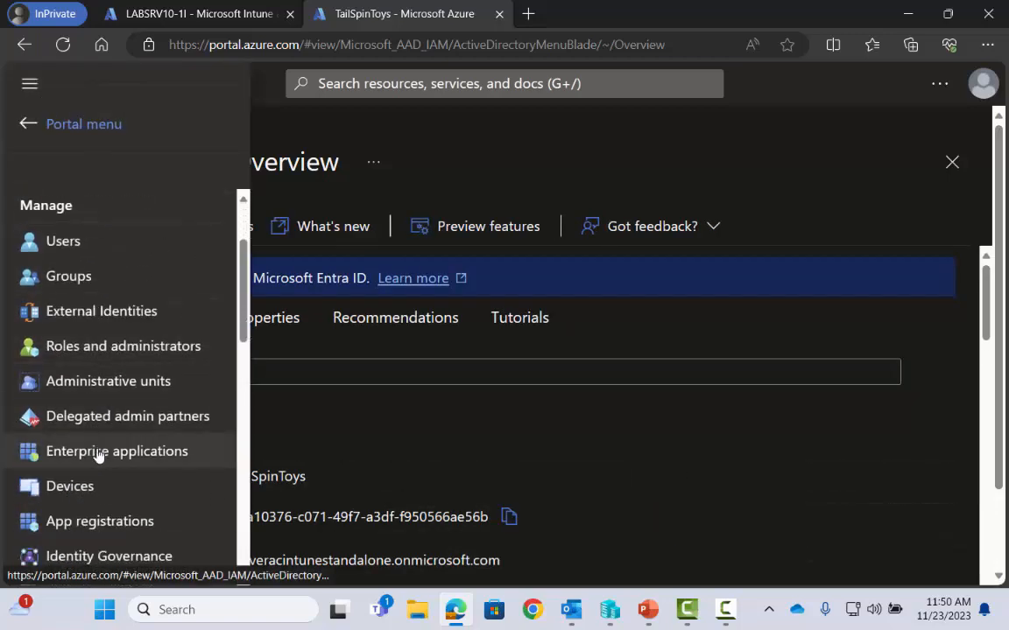
{"action": "left_click", "coordinate": [87, 486]}
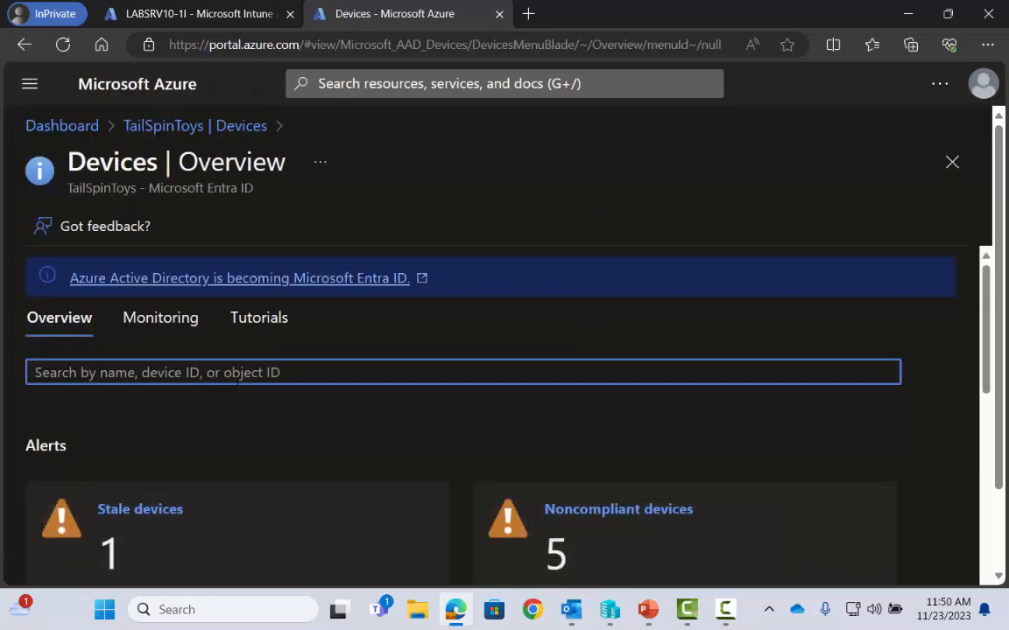
{"action": "left_click", "coordinate": [32, 86]}
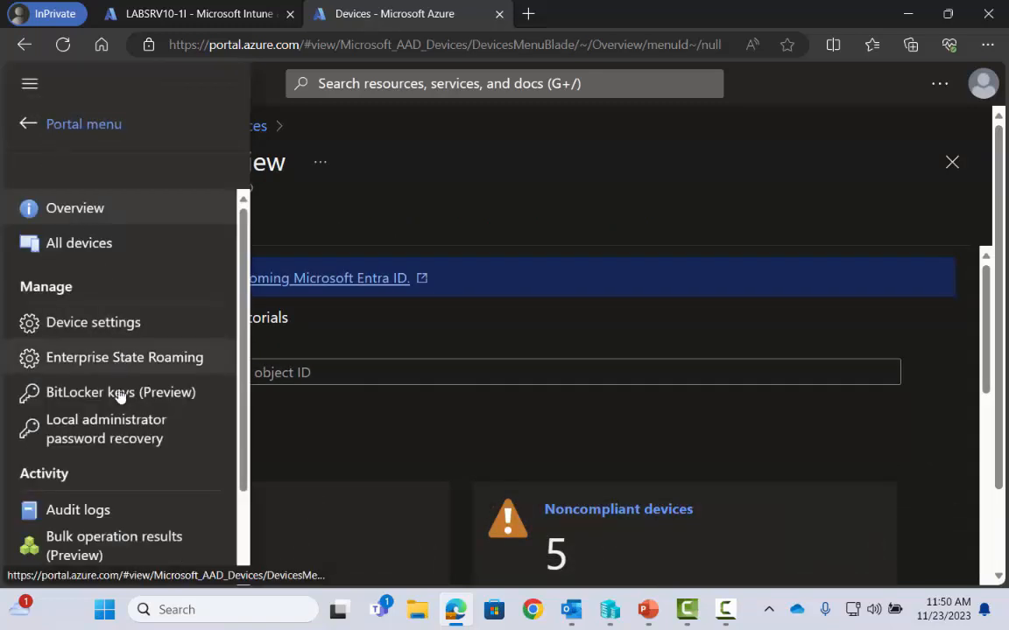
{"action": "left_click", "coordinate": [112, 251]}
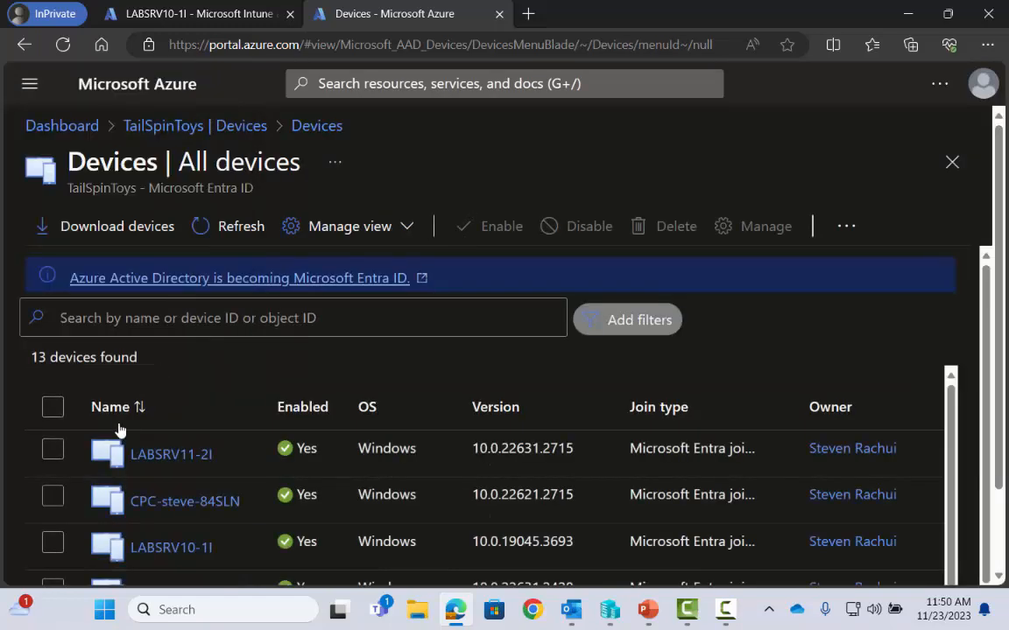
- Open the device LABSRV11-2I, look over its properties, and view its Local administrator password recovery page
{"action": "left_click", "coordinate": [160, 455]}
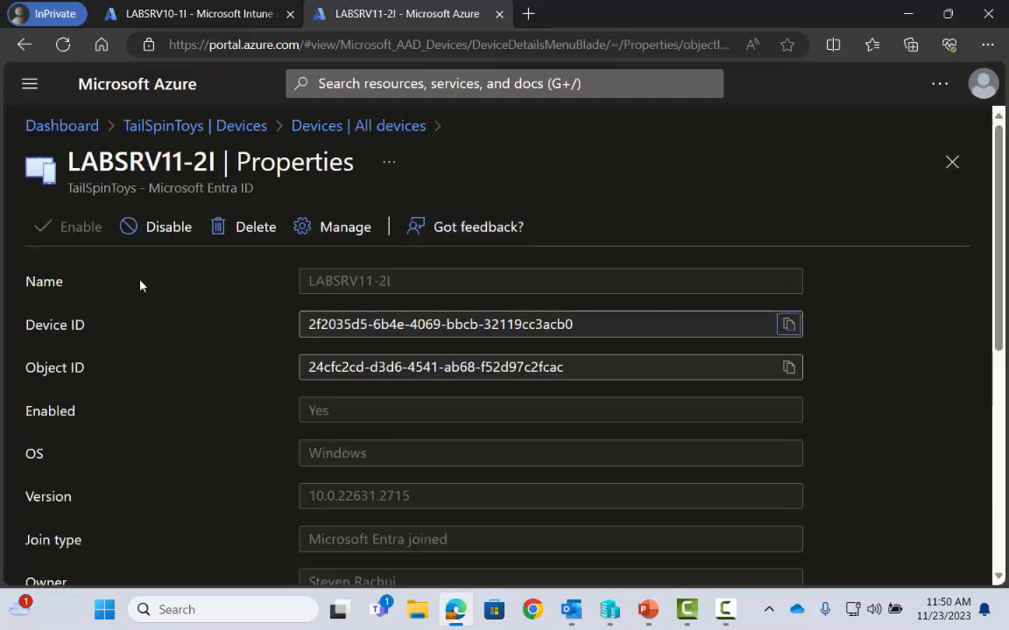
{"action": "scroll", "coordinate": [163, 303], "scroll_direction": "down", "scroll_amount": 3}
{"action": "scroll", "coordinate": [163, 302], "scroll_direction": "up", "scroll_amount": 3}
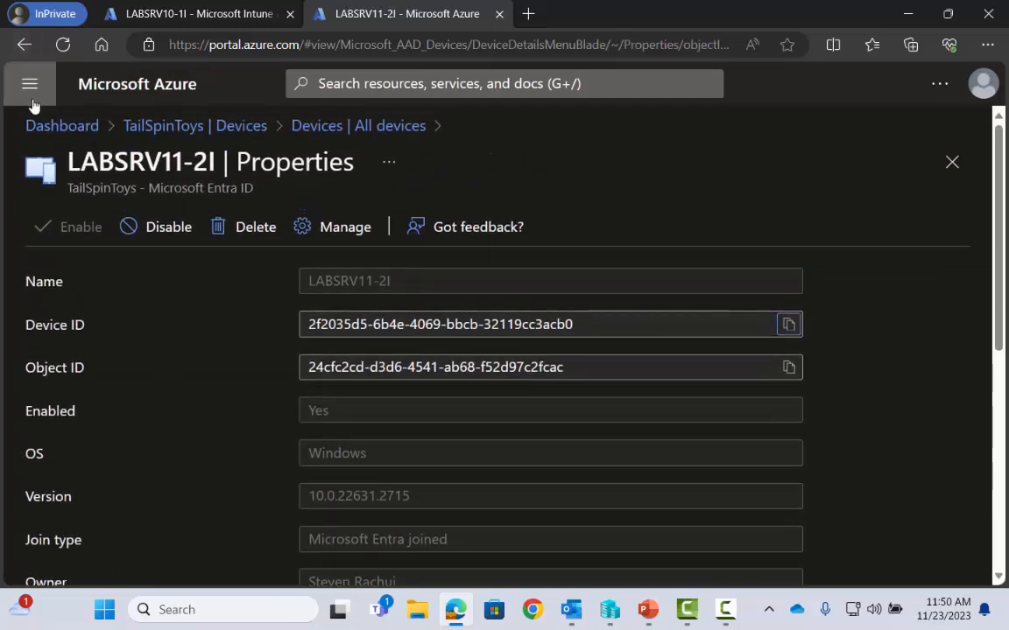
{"action": "left_click", "coordinate": [29, 87]}
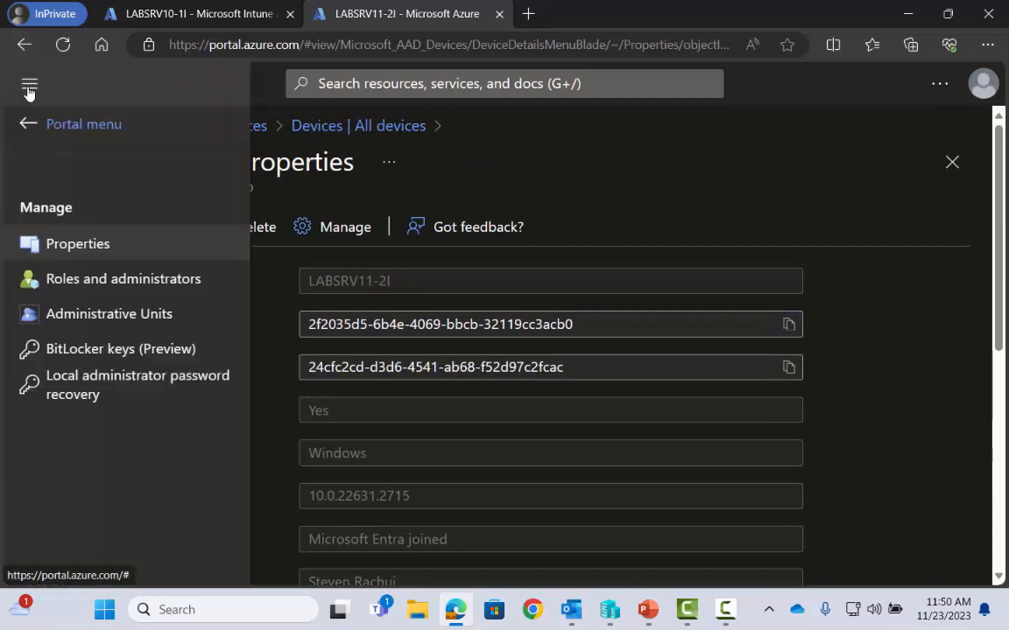
{"action": "left_click", "coordinate": [102, 391]}
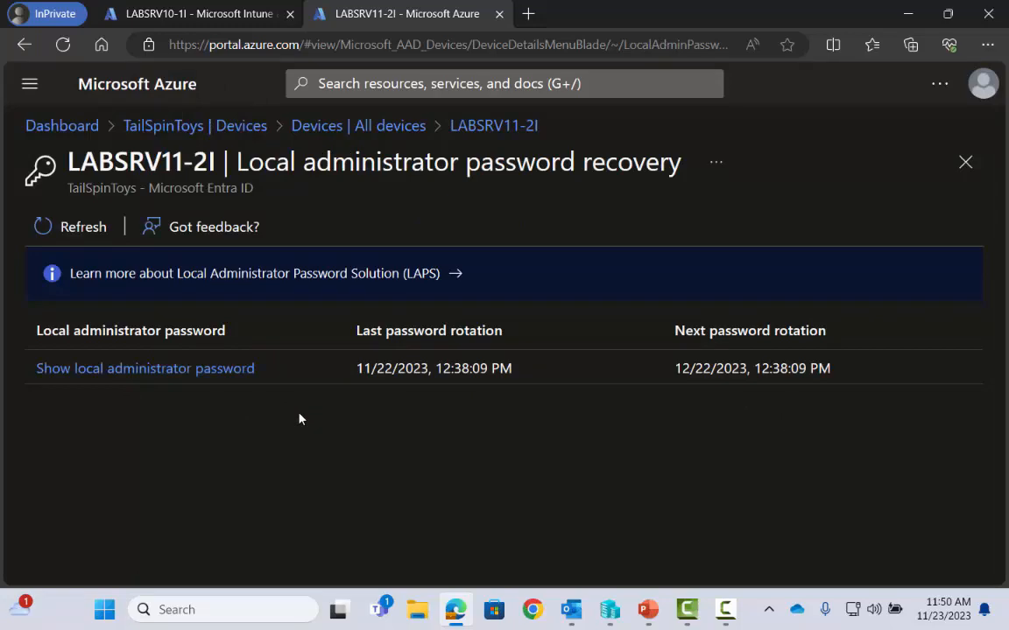
- Switch back to the Intune admin center and show the local administrator password details for LABSRV10-1I
{"action": "left_click", "coordinate": [227, 15]}
{"action": "left_click", "coordinate": [334, 12]}
{"action": "left_click", "coordinate": [231, 17]}
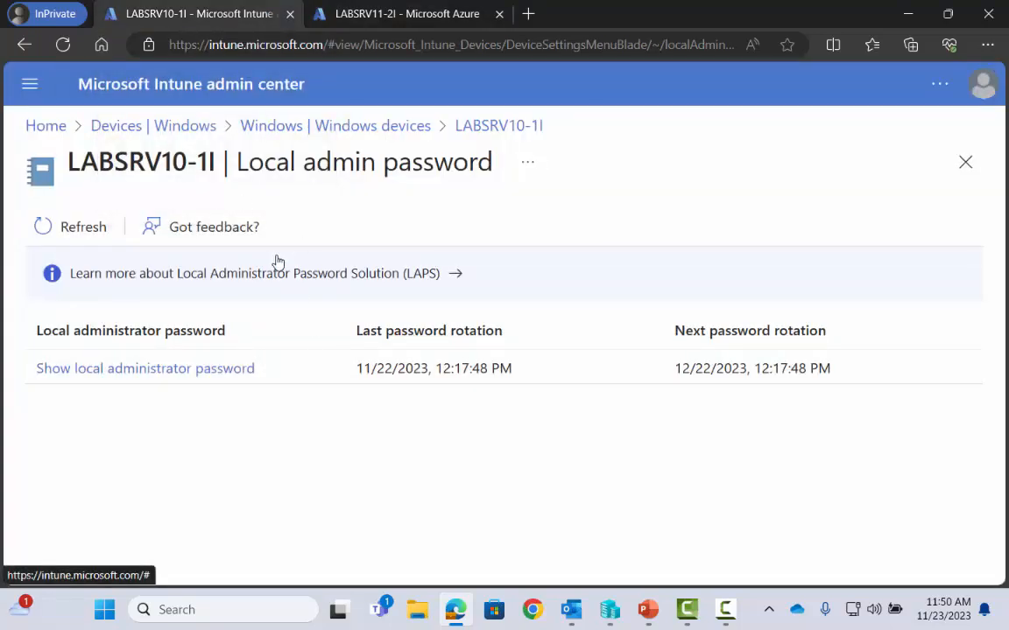
{"action": "left_click", "coordinate": [217, 372]}
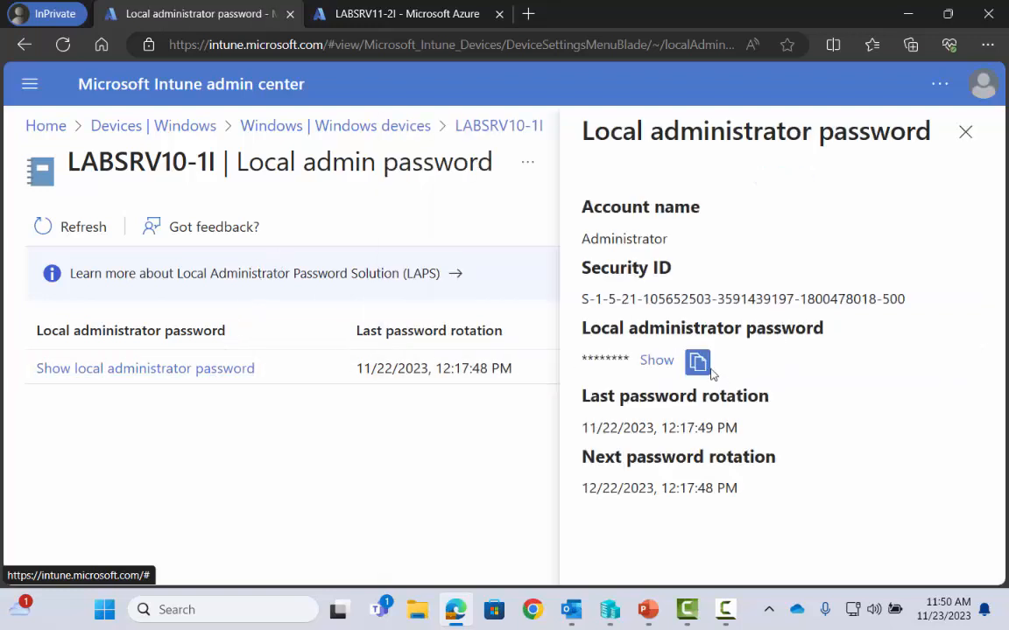
- Reveal the local administrator password of LABSRV10-1I, close its details, and return to the Windows devices list
{"action": "left_click", "coordinate": [662, 364]}
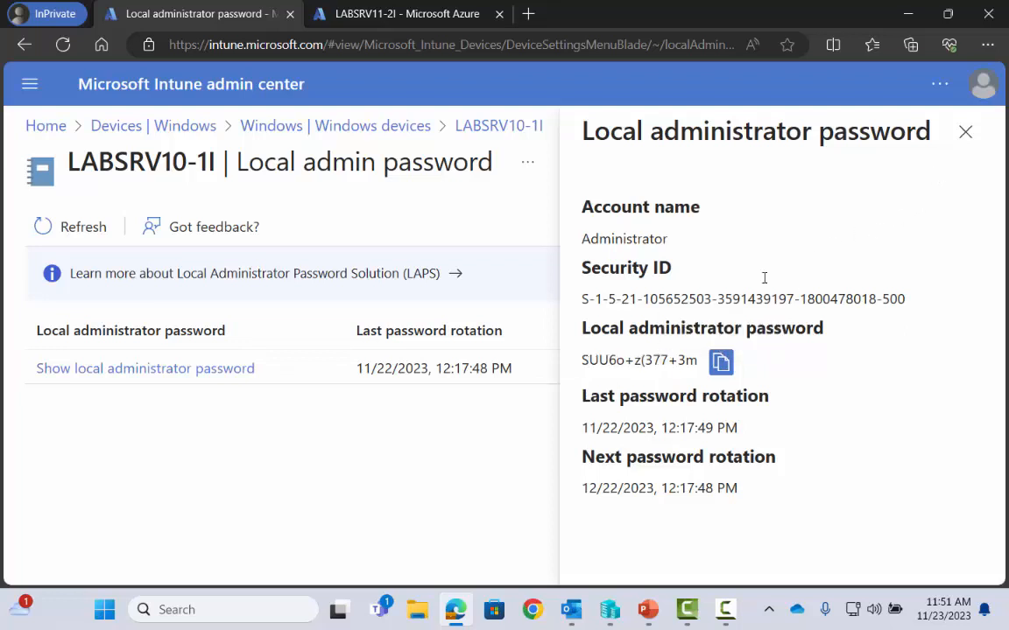
{"action": "left_click", "coordinate": [965, 132]}
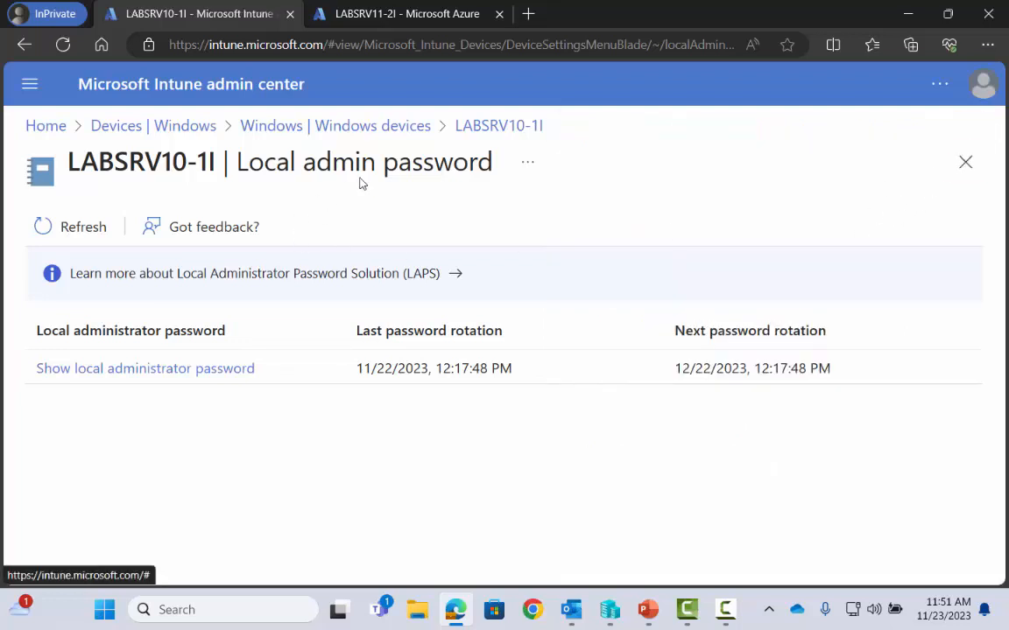
{"action": "left_click", "coordinate": [414, 130]}
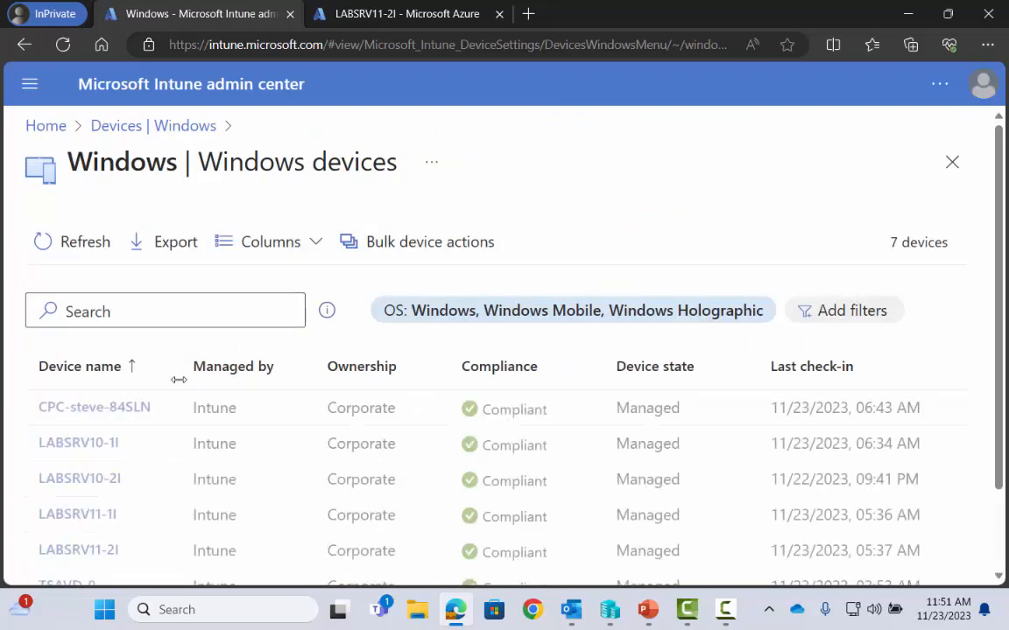
- Open LABSRV10-2I, reveal its local administrator password, and return to the Windows devices list
{"action": "left_click", "coordinate": [109, 483]}
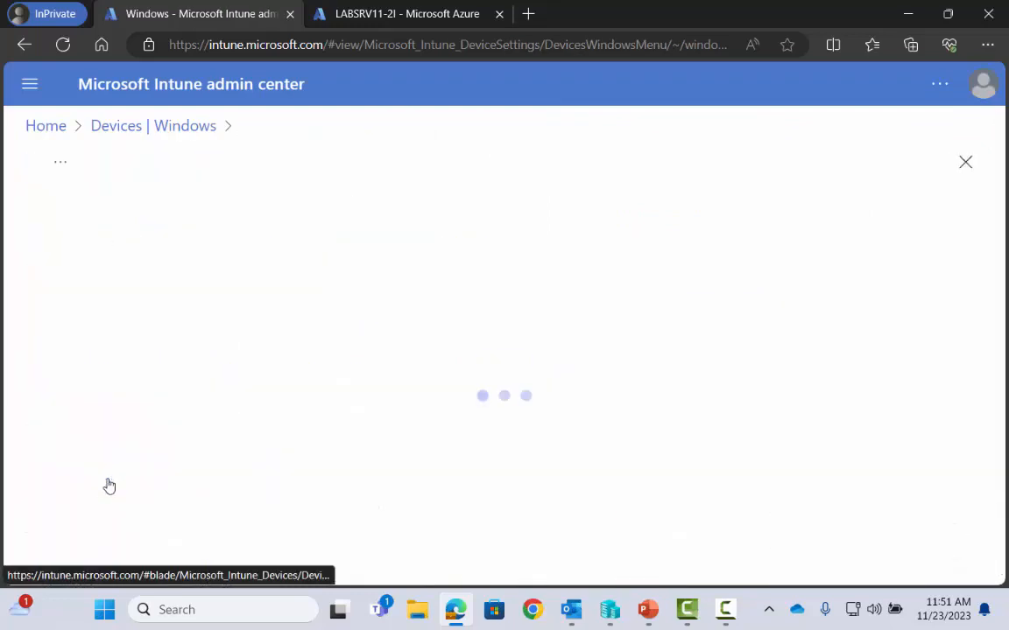
{"action": "left_click", "coordinate": [31, 84]}
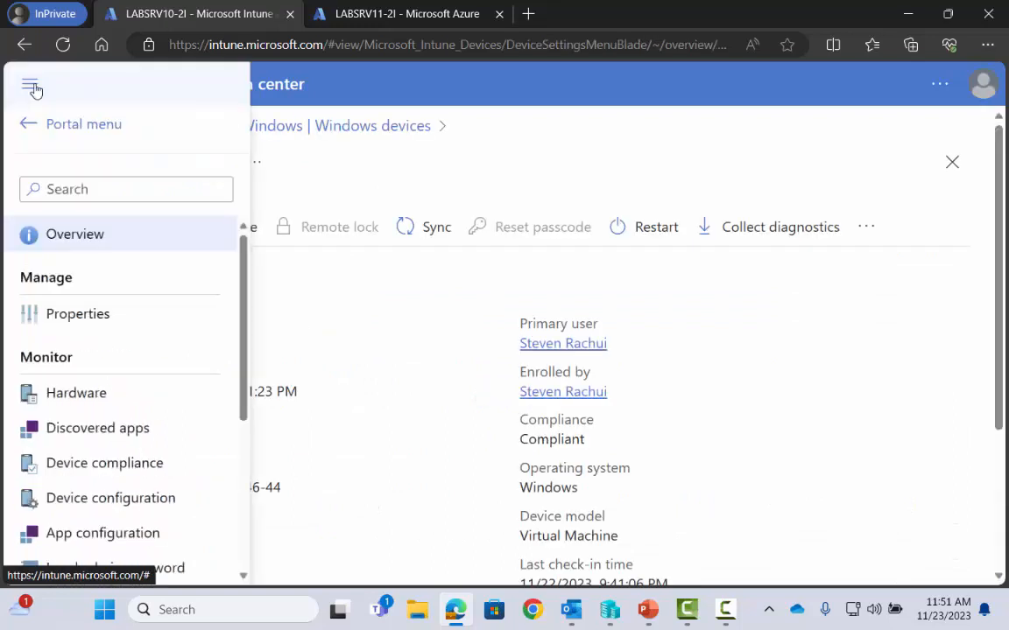
{"action": "left_click", "coordinate": [98, 569]}
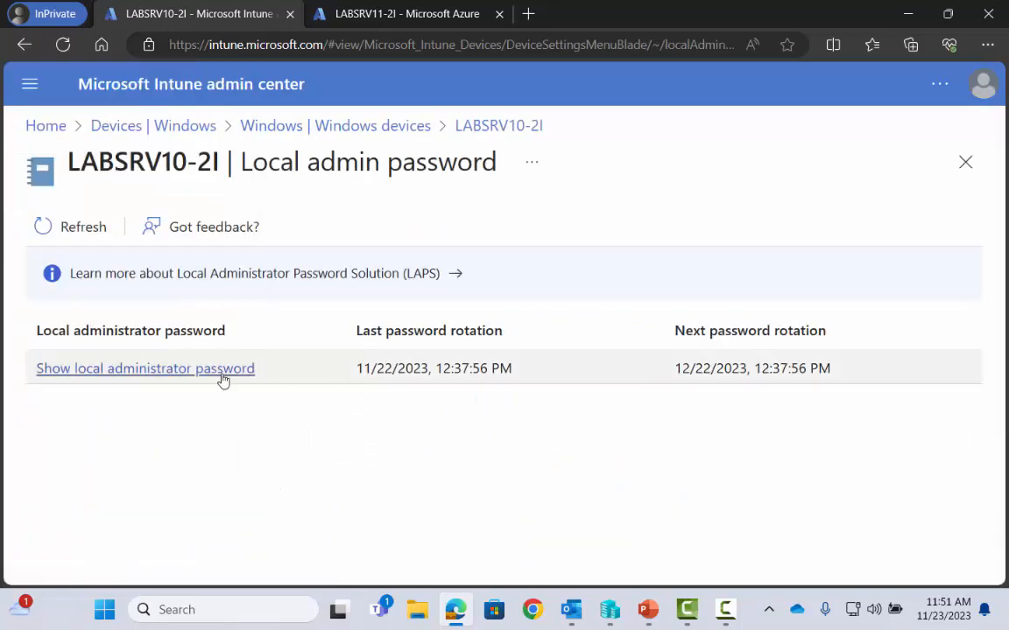
{"action": "left_click", "coordinate": [223, 372]}
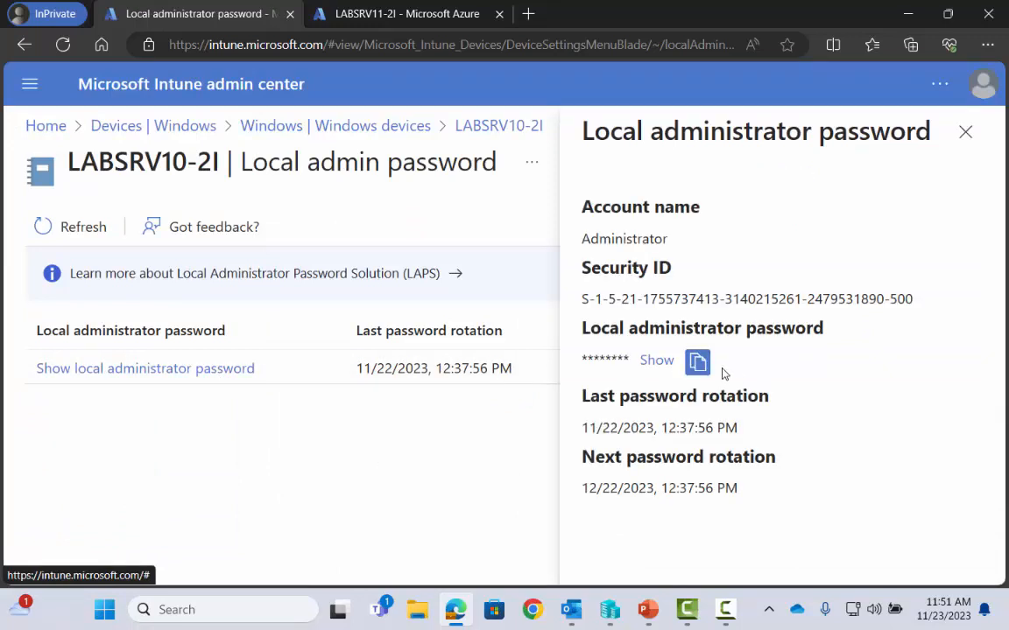
{"action": "left_click", "coordinate": [658, 362]}
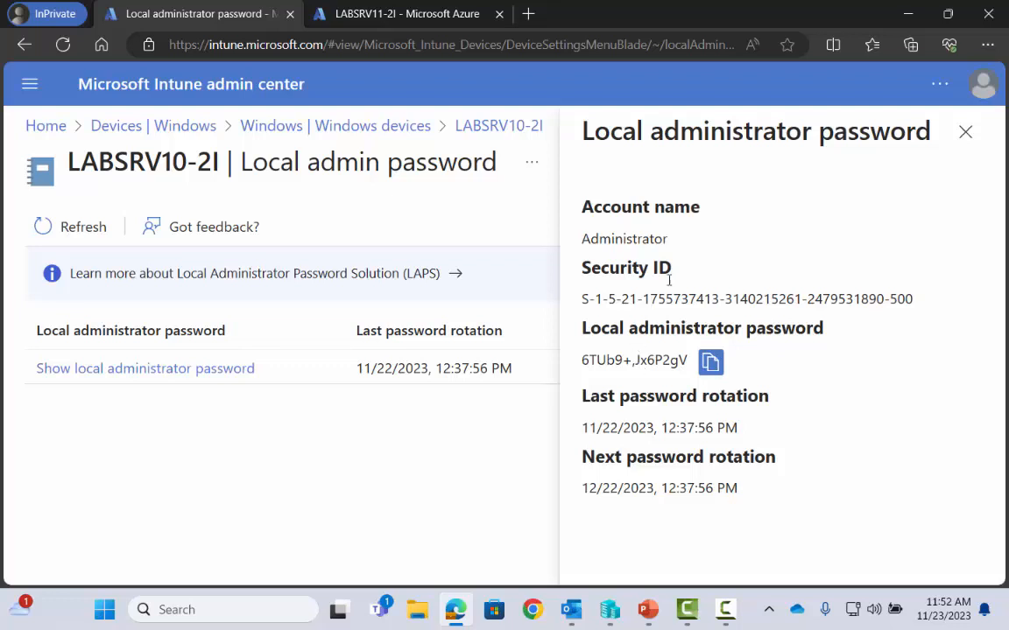
{"action": "left_click", "coordinate": [975, 147]}
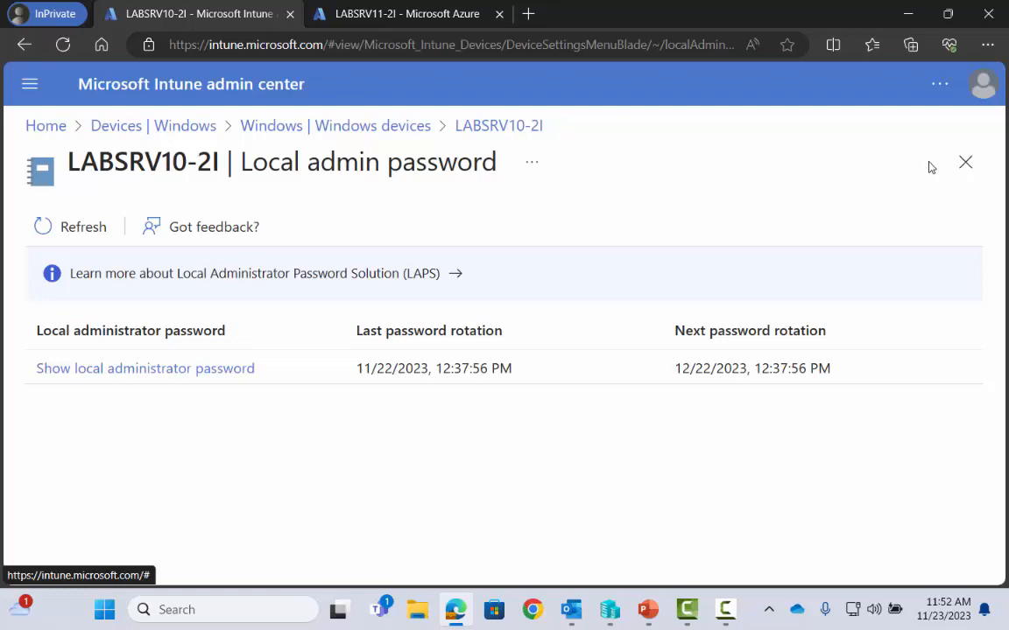
{"action": "left_click", "coordinate": [966, 165]}
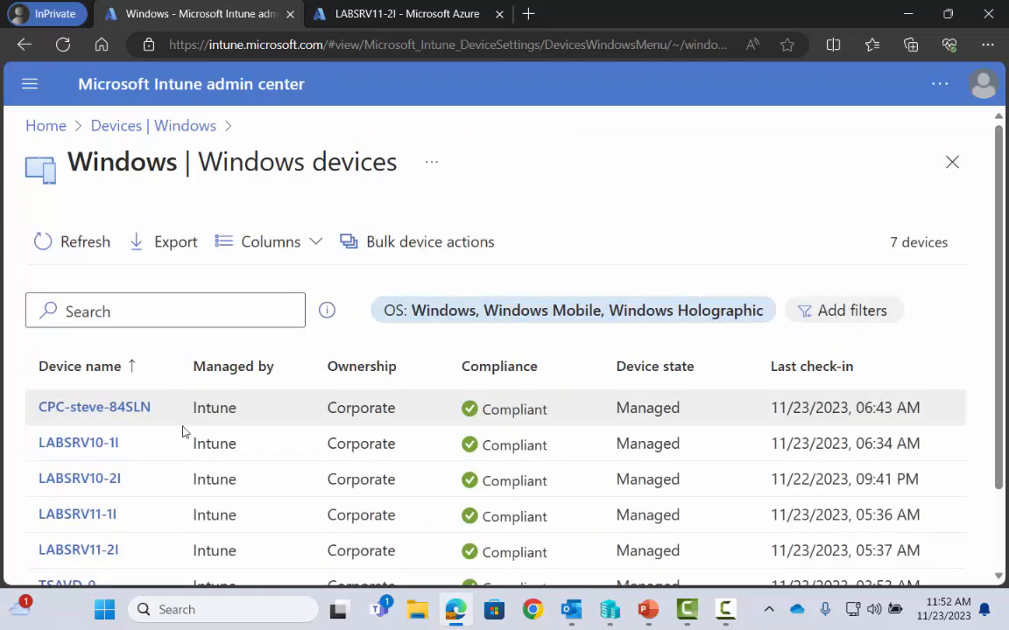
- Rotate the local admin password of LABSRV10-1I and check its device actions status
{"action": "left_click", "coordinate": [103, 453]}
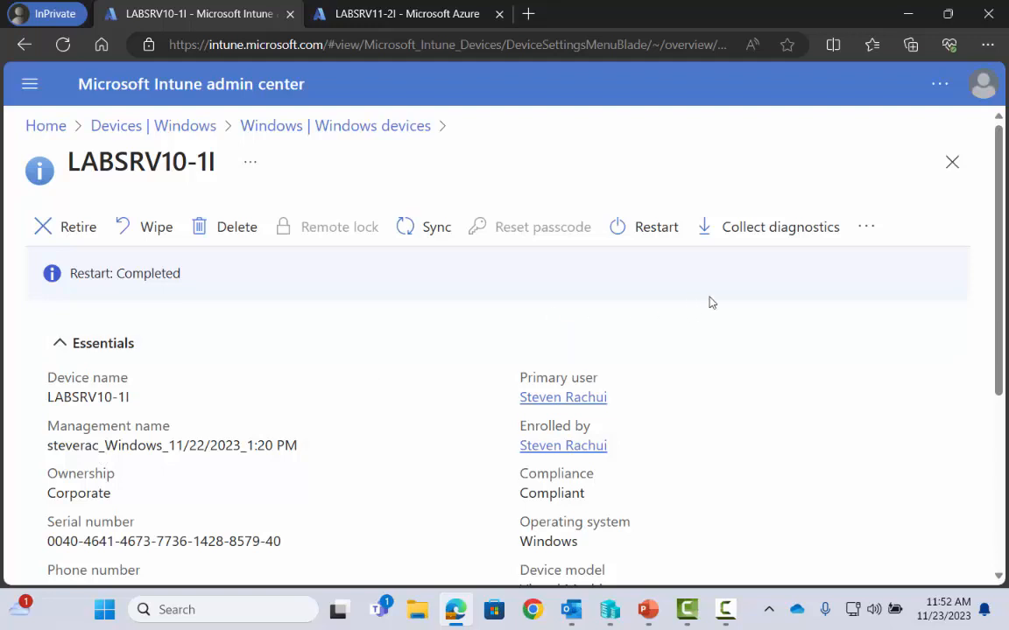
{"action": "left_click", "coordinate": [865, 229]}
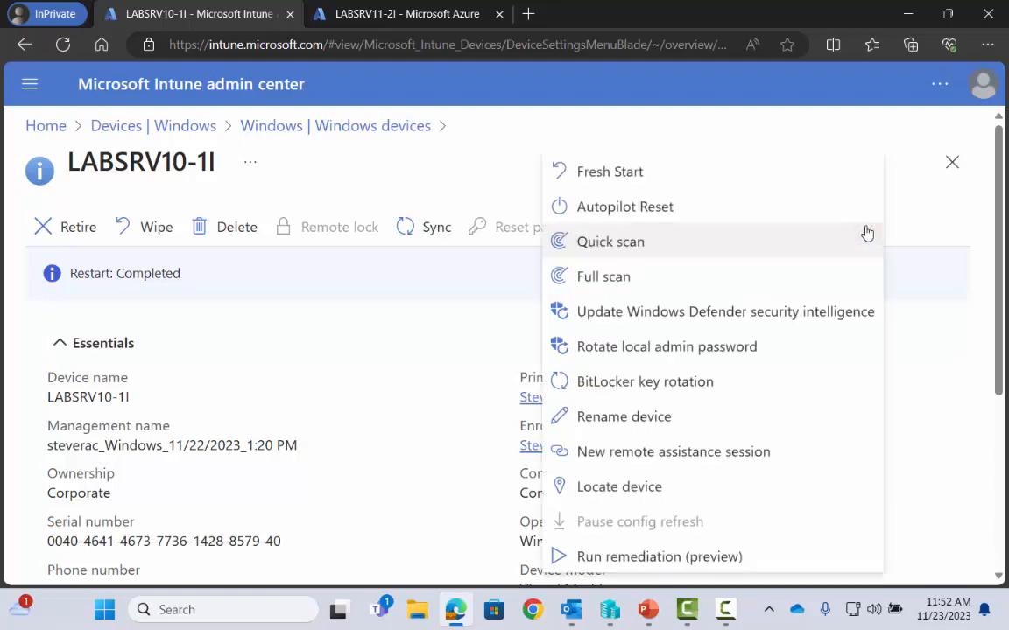
{"action": "left_click", "coordinate": [695, 349]}
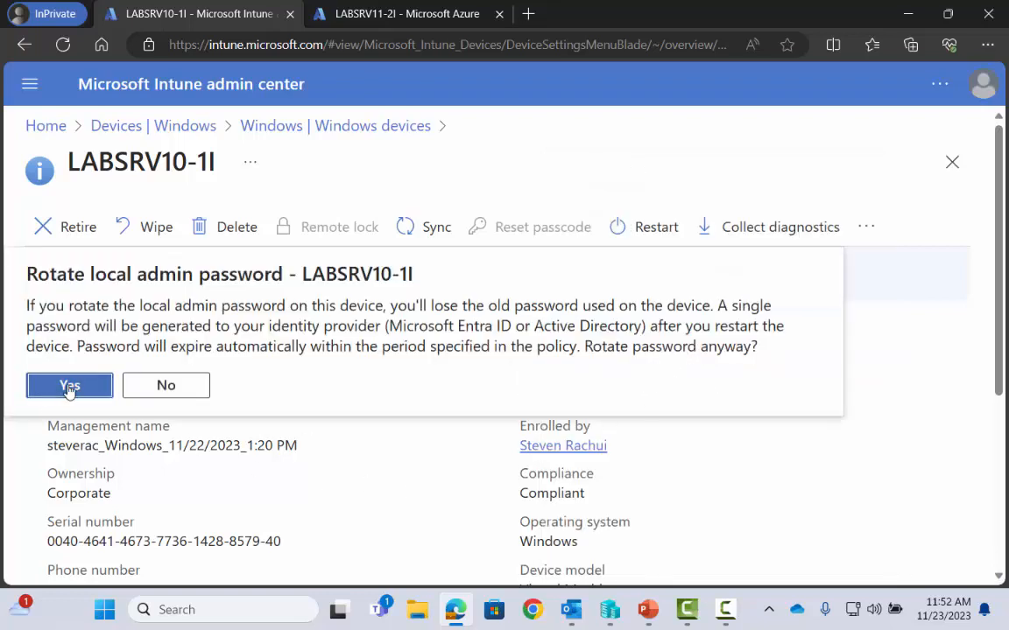
{"action": "left_click", "coordinate": [69, 387]}
{"action": "scroll", "coordinate": [272, 394], "scroll_direction": "down", "scroll_amount": 3}
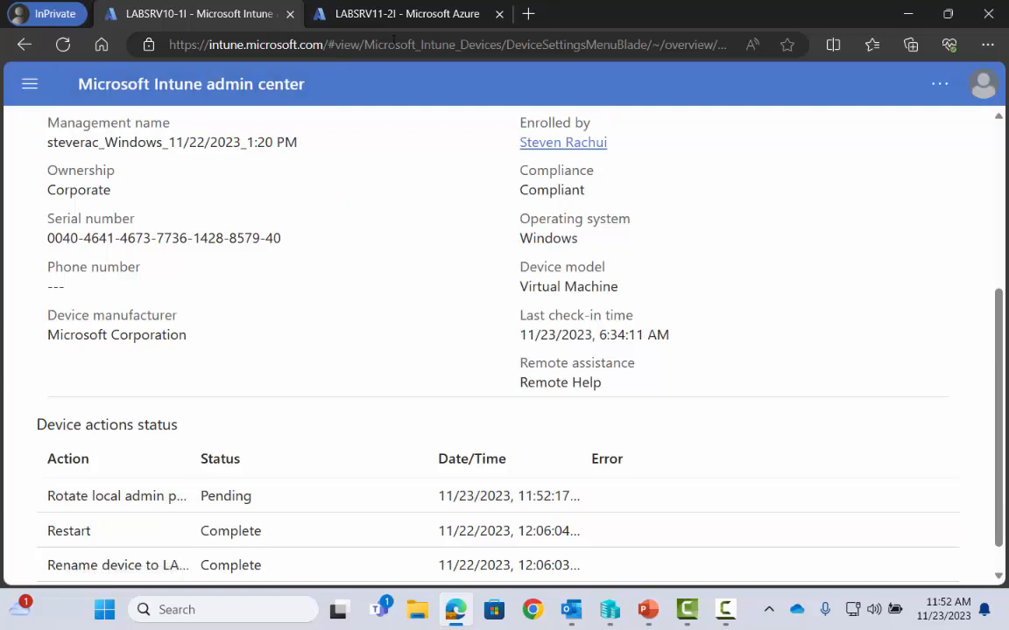
- Switch to the Azure portal, reopen LABSRV11-2I from all devices, and open its Intune management page
{"action": "left_click", "coordinate": [412, 14]}
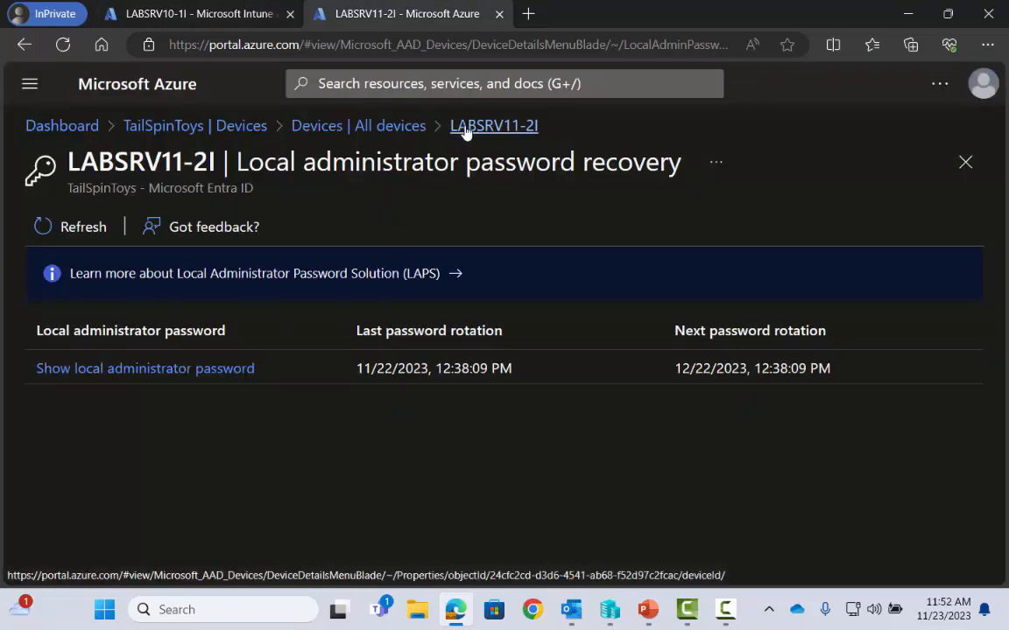
{"action": "left_click", "coordinate": [964, 163]}
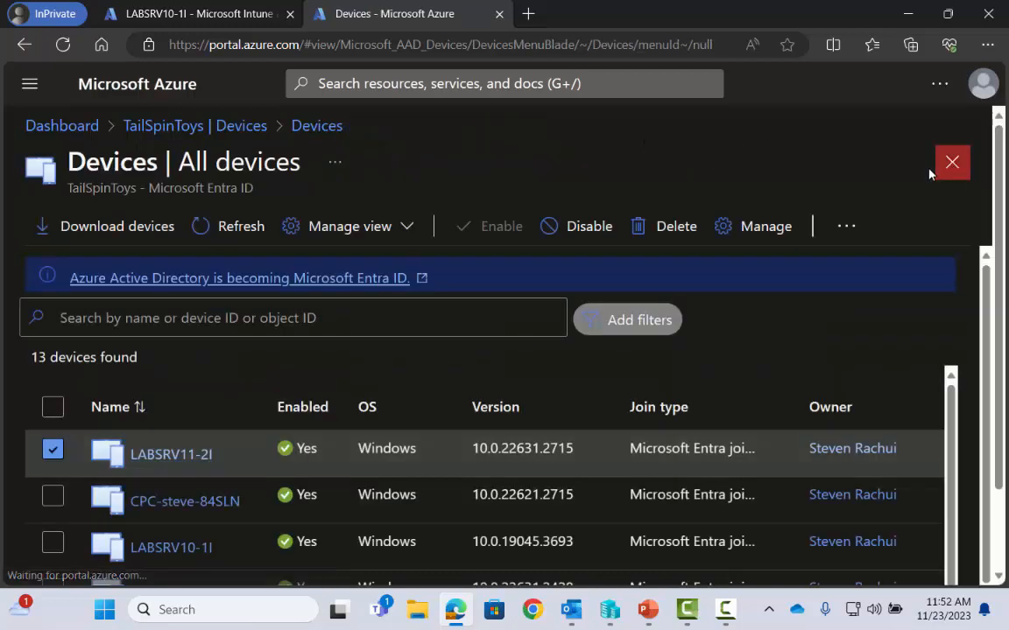
{"action": "left_click", "coordinate": [167, 455]}
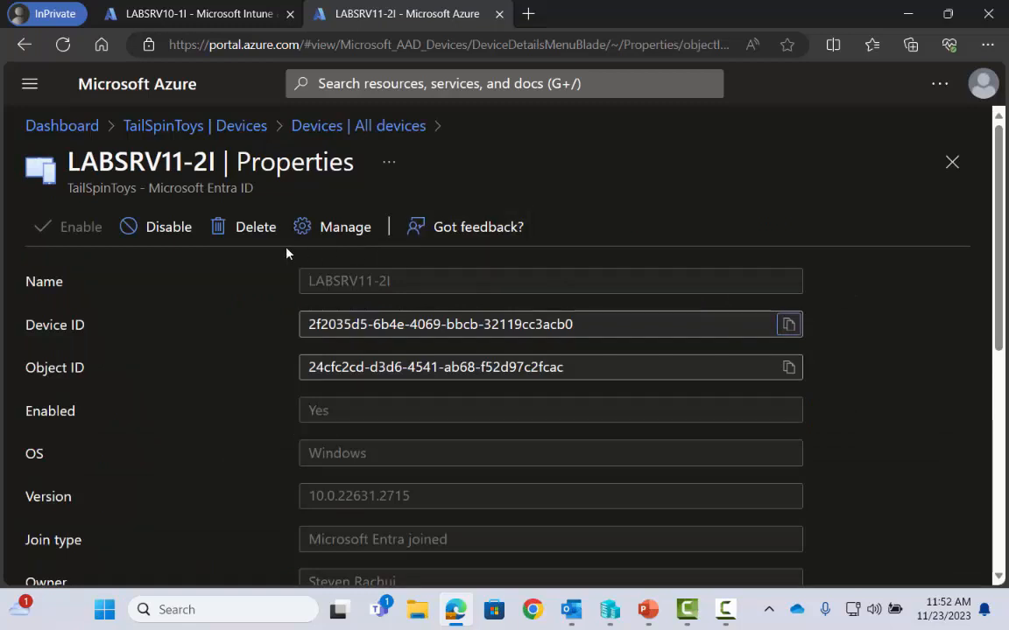
{"action": "left_click", "coordinate": [336, 232]}
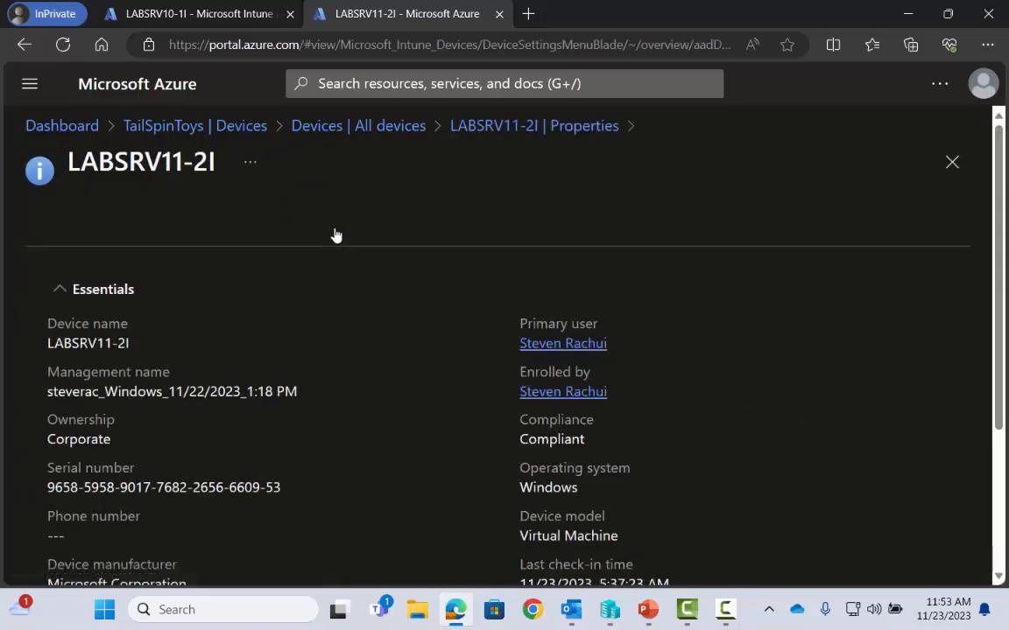
- Look over LABSRV11-2I's overview and additional device actions, including Rotate local admin password, and return to its properties
{"action": "scroll", "coordinate": [371, 356], "scroll_direction": "down", "scroll_amount": 3}
{"action": "scroll", "coordinate": [368, 350], "scroll_direction": "up", "scroll_amount": 3}
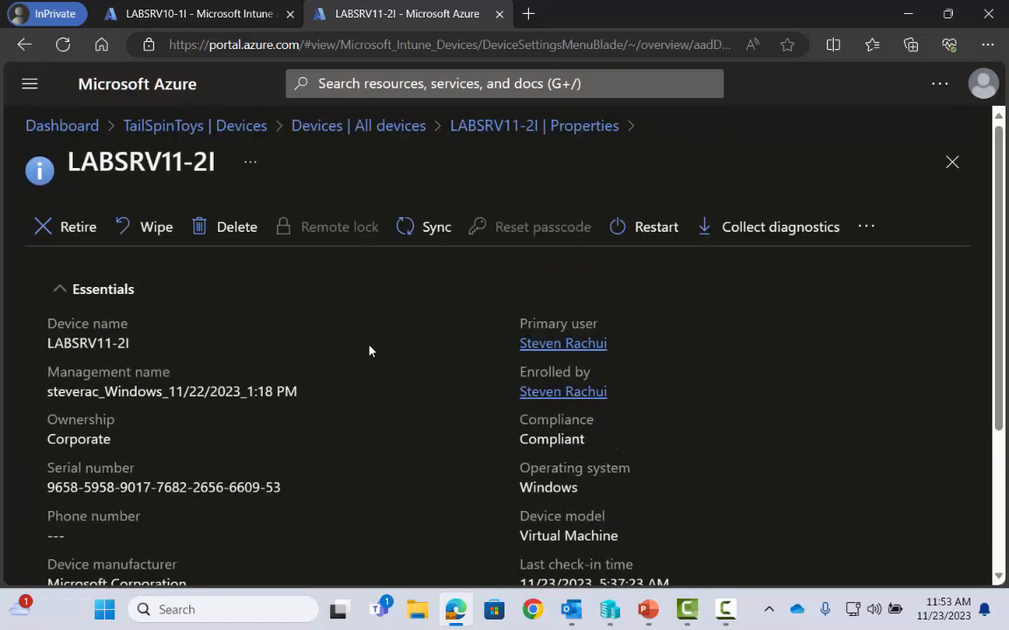
{"action": "left_click", "coordinate": [862, 229]}
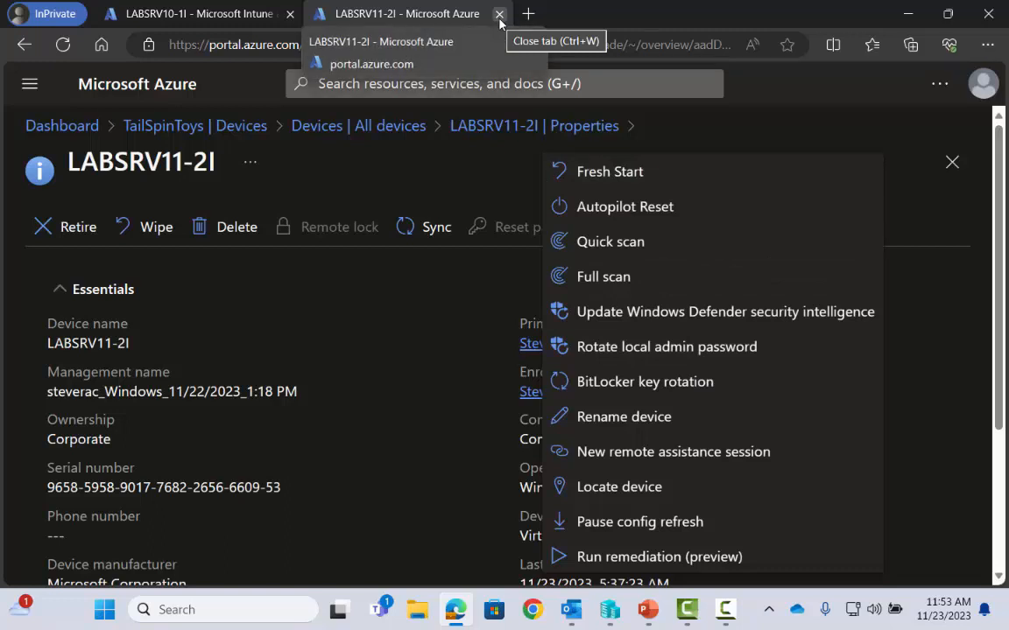
{"action": "left_click", "coordinate": [952, 174]}
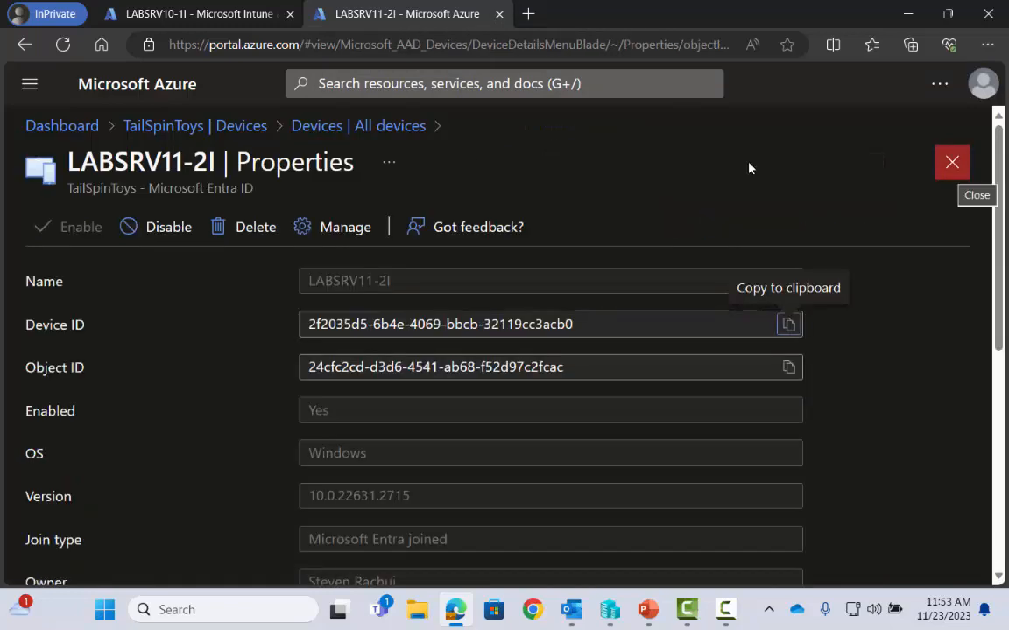
- Switch back to the Intune admin center, reopen LABSRV10-1I, and check the status of its password rotation
{"action": "left_click", "coordinate": [232, 14]}
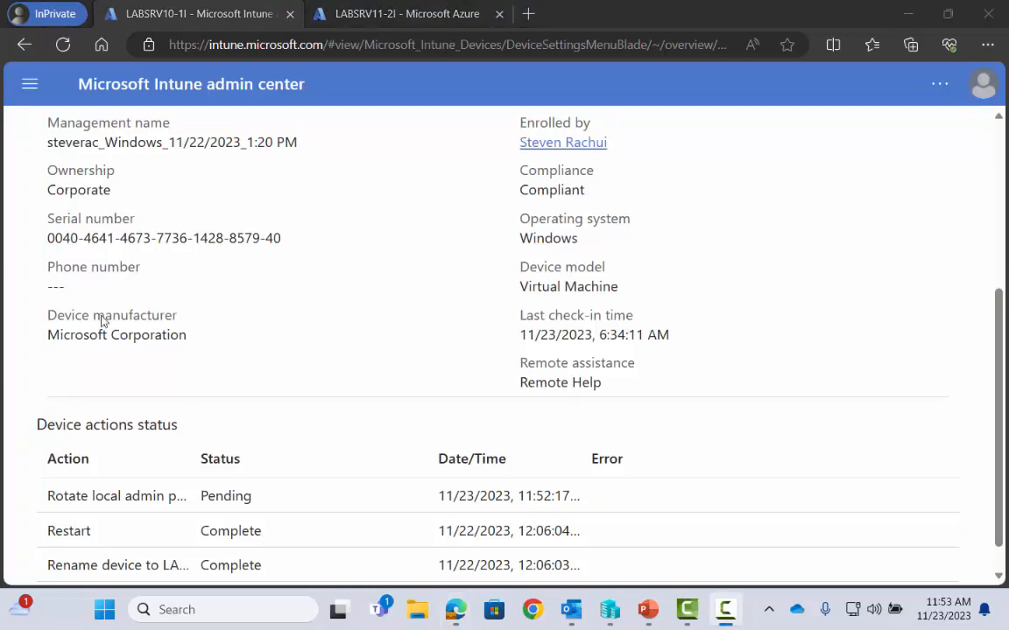
{"action": "scroll", "coordinate": [92, 349], "scroll_direction": "up", "scroll_amount": 5}
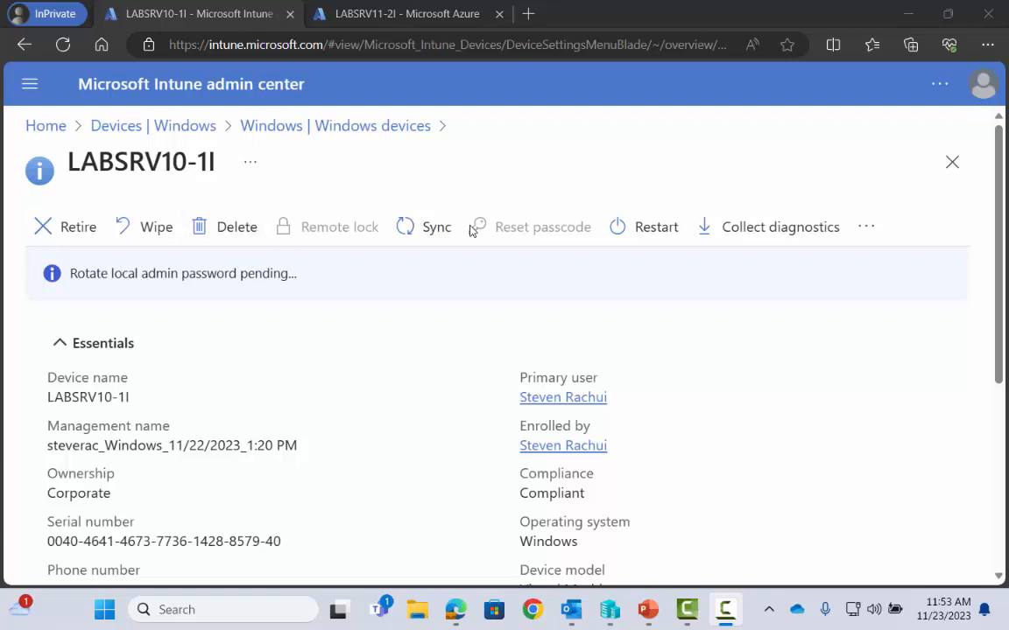
{"action": "left_click", "coordinate": [303, 133]}
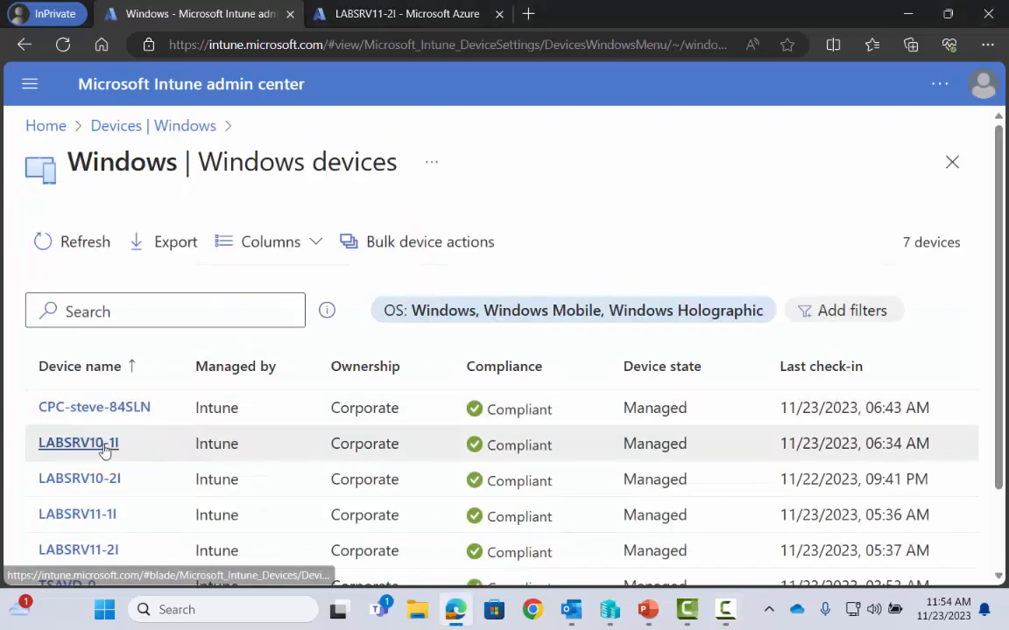
{"action": "left_click", "coordinate": [98, 445]}
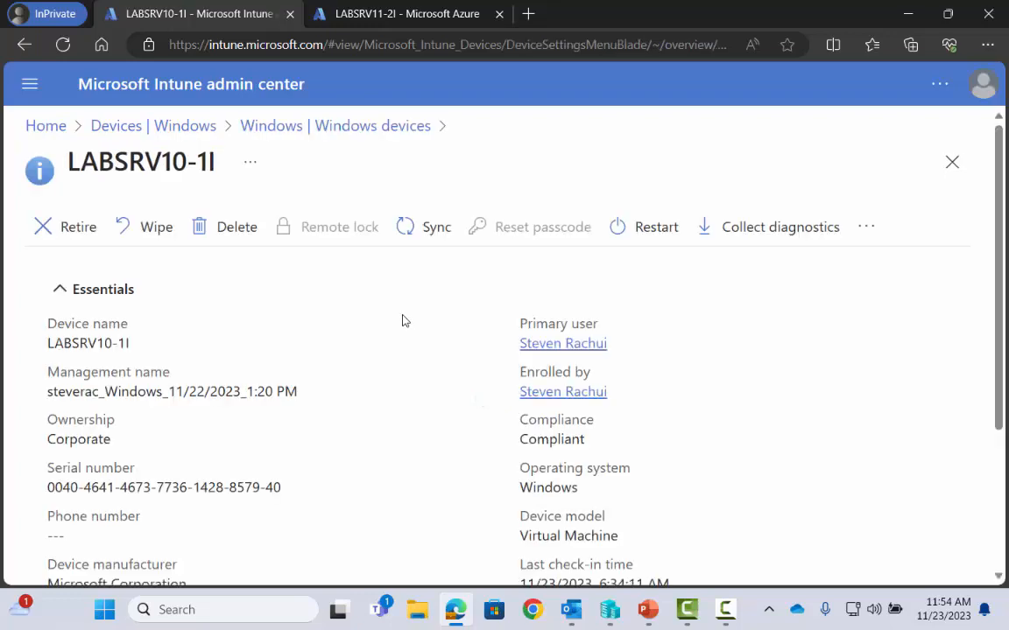
{"action": "scroll", "coordinate": [403, 320], "scroll_direction": "down", "scroll_amount": 5}
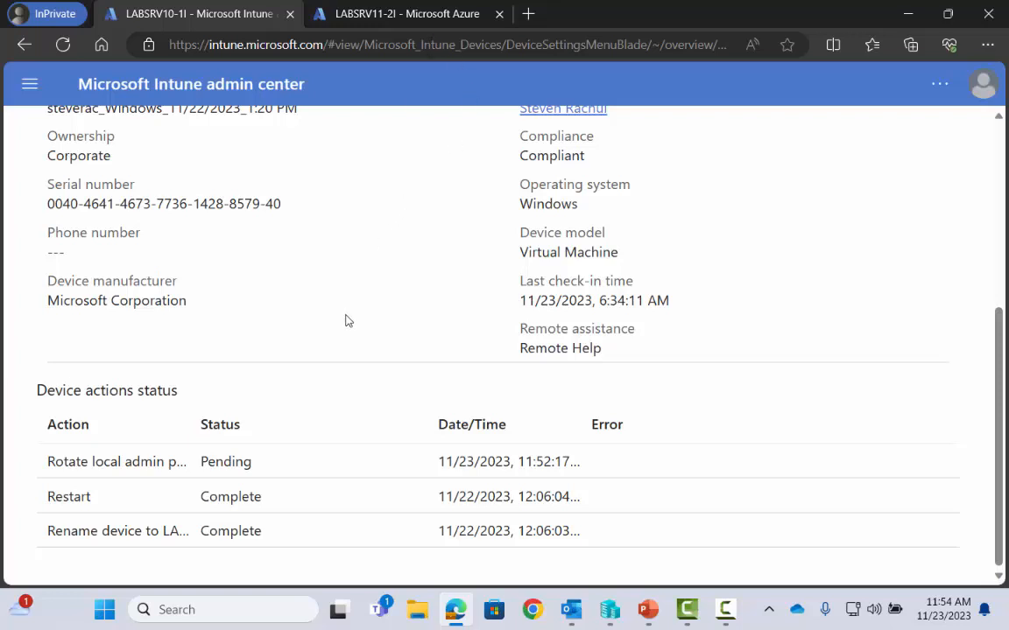
- Switch to the Azure portal, close LABSRV11-2I's properties, and return to the TailSpinToys tenant overview
{"action": "left_click", "coordinate": [436, 18]}
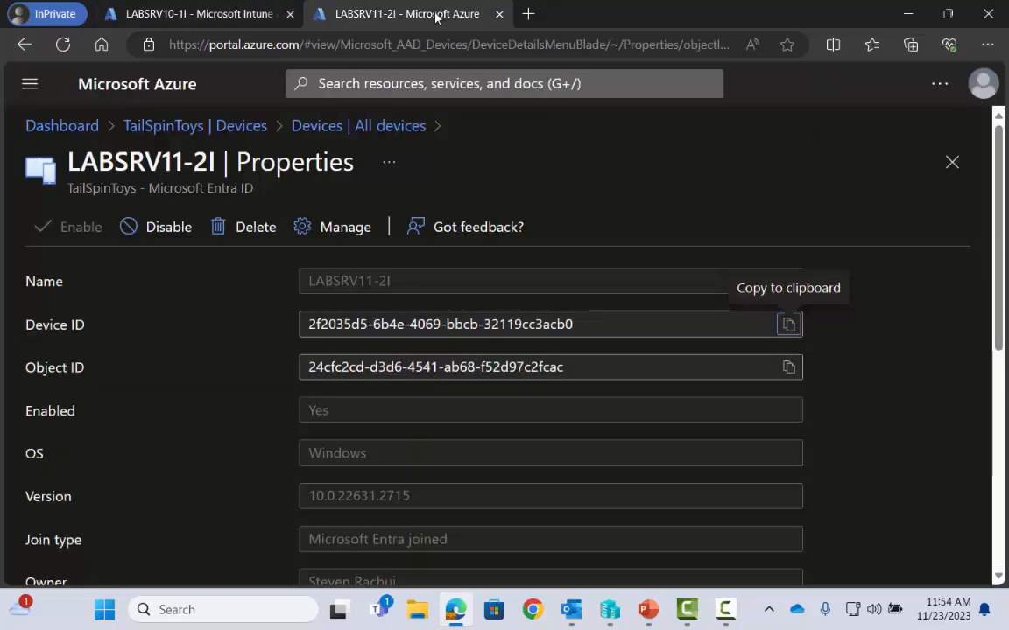
{"action": "left_click", "coordinate": [949, 166]}
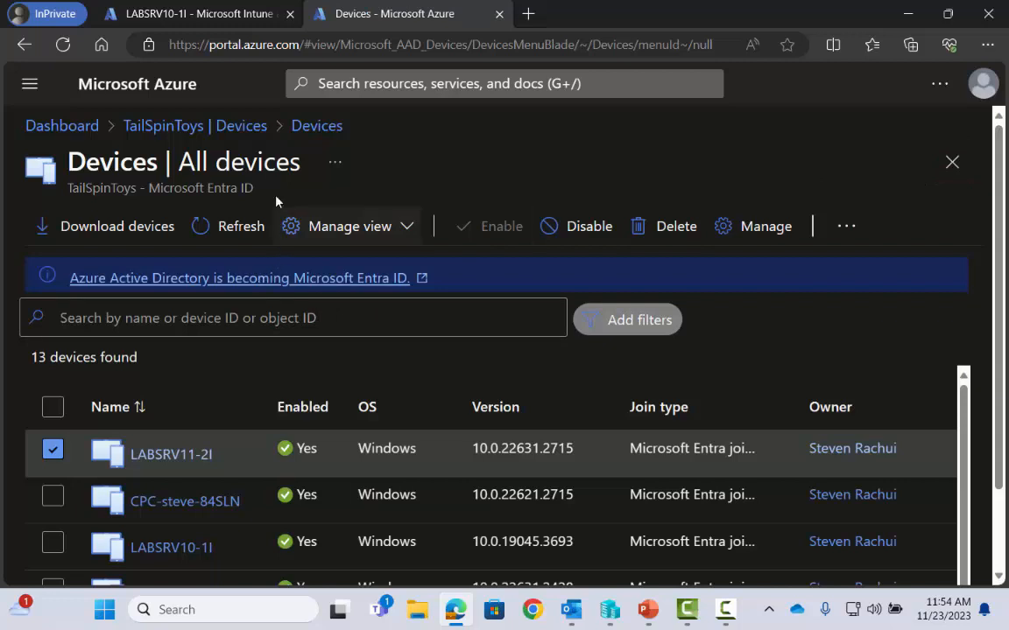
{"action": "left_click", "coordinate": [250, 130]}
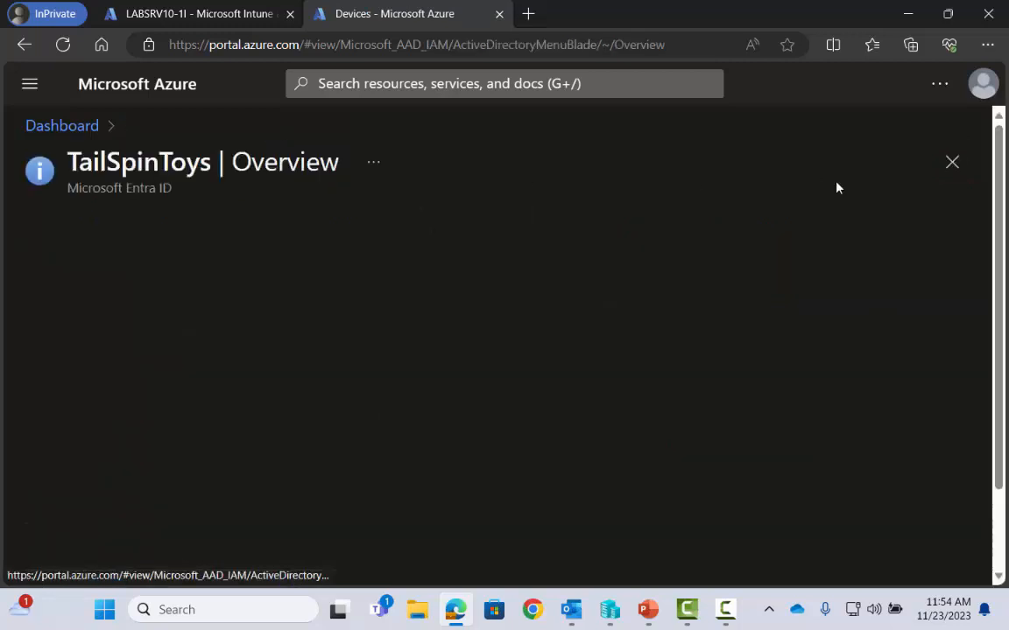
{"action": "key", "text": "F9"}
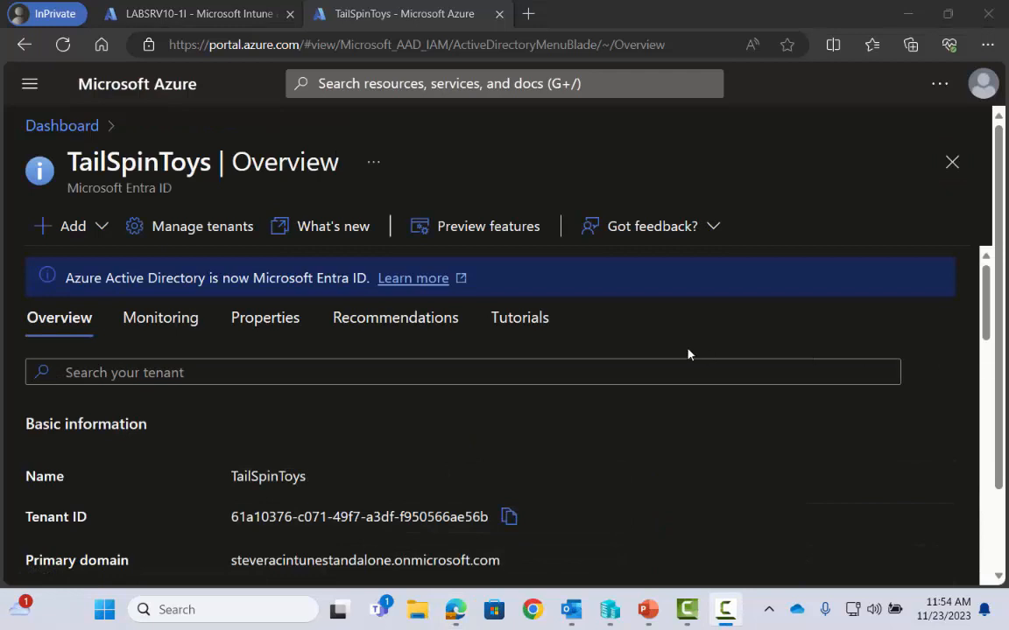
- Open the TailSpinToys tenant's audit logs from its Monitoring pages and bring the log list into full view
{"action": "left_click", "coordinate": [32, 87]}
{"action": "scroll", "coordinate": [149, 429], "scroll_direction": "down", "scroll_amount": 5}
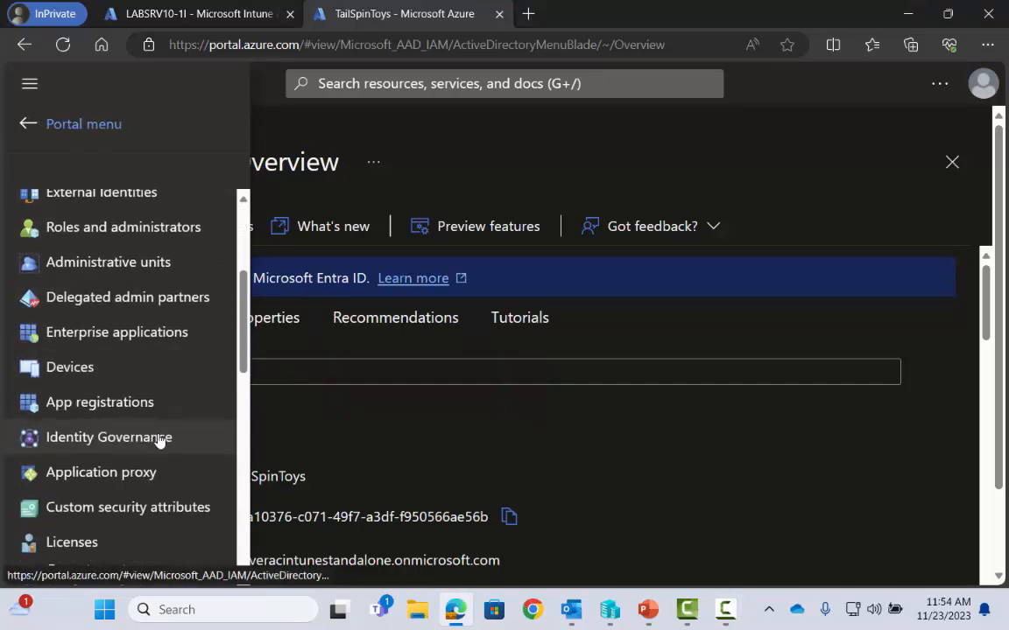
{"action": "scroll", "coordinate": [157, 440], "scroll_direction": "down", "scroll_amount": 5}
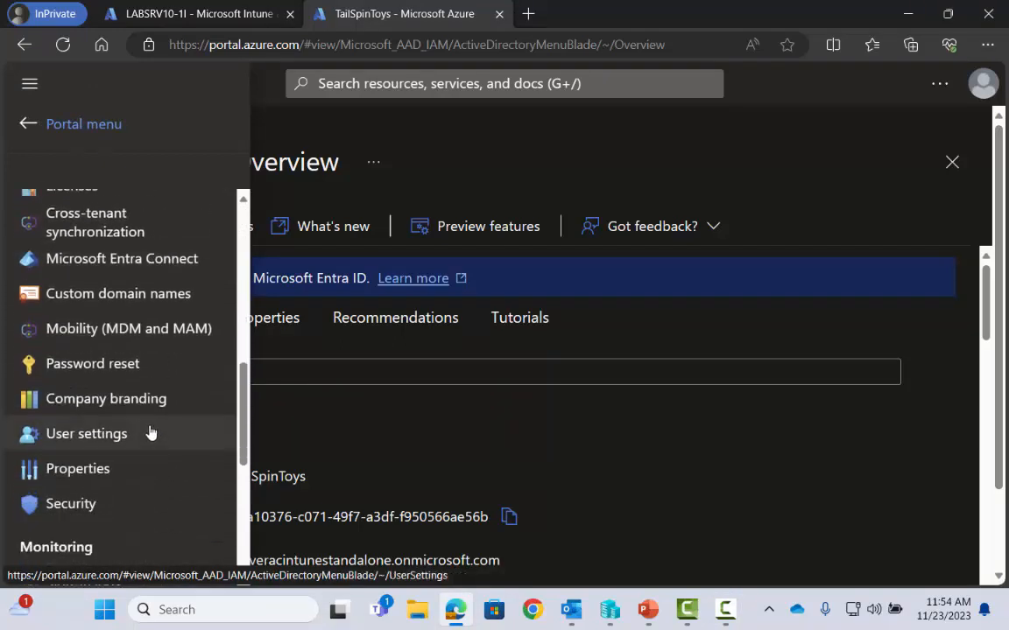
{"action": "scroll", "coordinate": [151, 429], "scroll_direction": "up", "scroll_amount": 5}
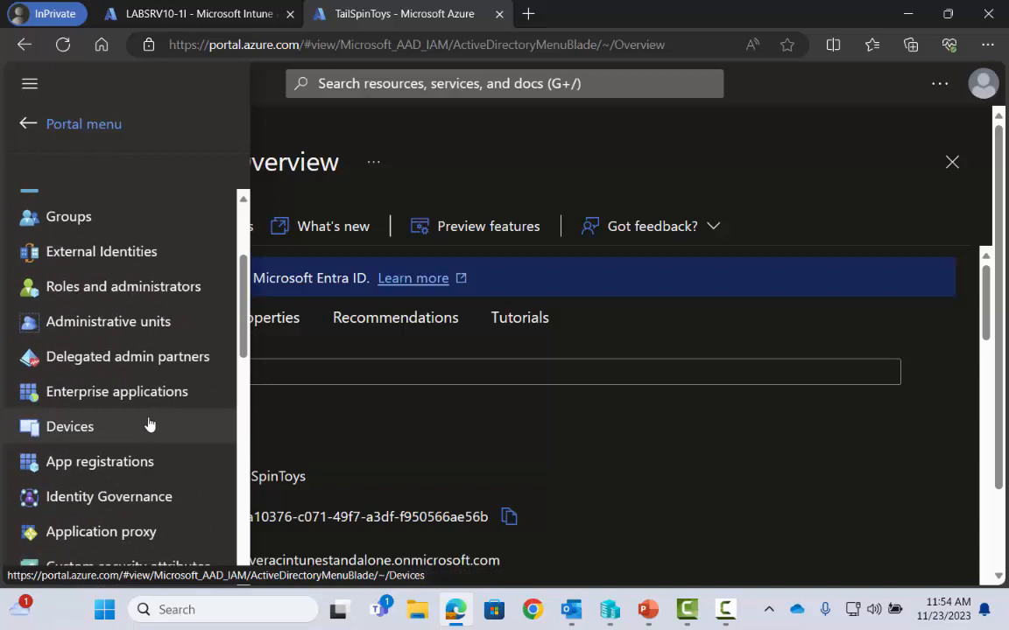
{"action": "scroll", "coordinate": [148, 420], "scroll_direction": "down", "scroll_amount": 10}
{"action": "scroll", "coordinate": [145, 418], "scroll_direction": "down", "scroll_amount": 1}
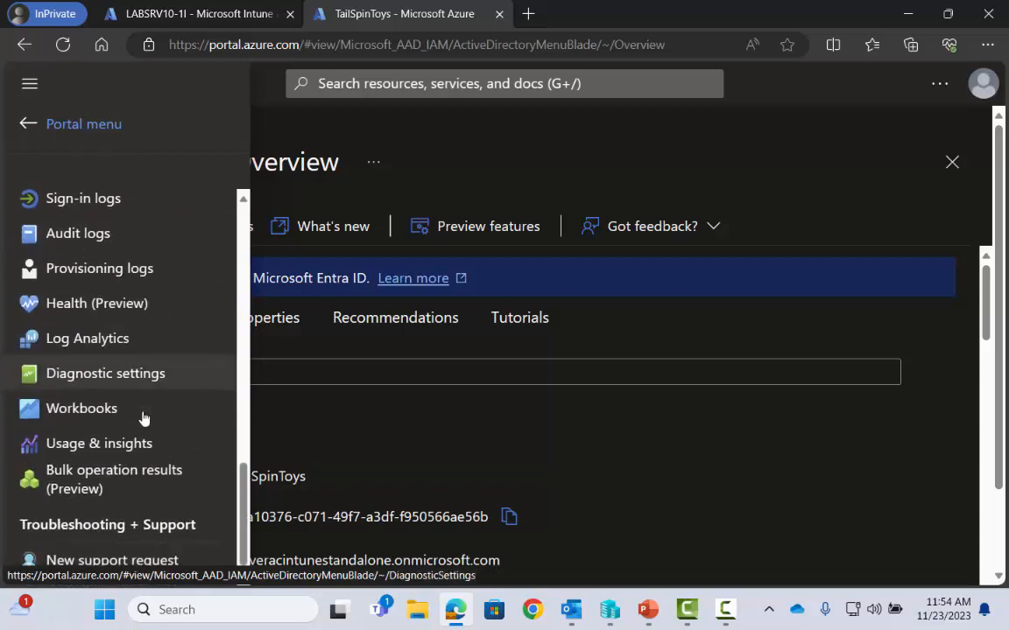
{"action": "scroll", "coordinate": [119, 481], "scroll_direction": "up", "scroll_amount": 4}
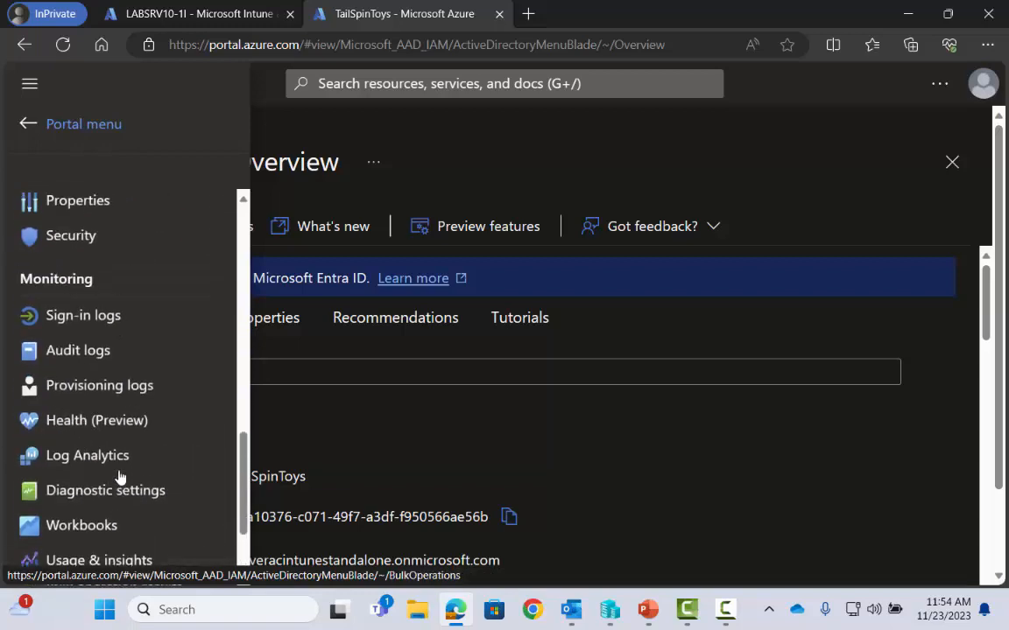
{"action": "left_click", "coordinate": [108, 416]}
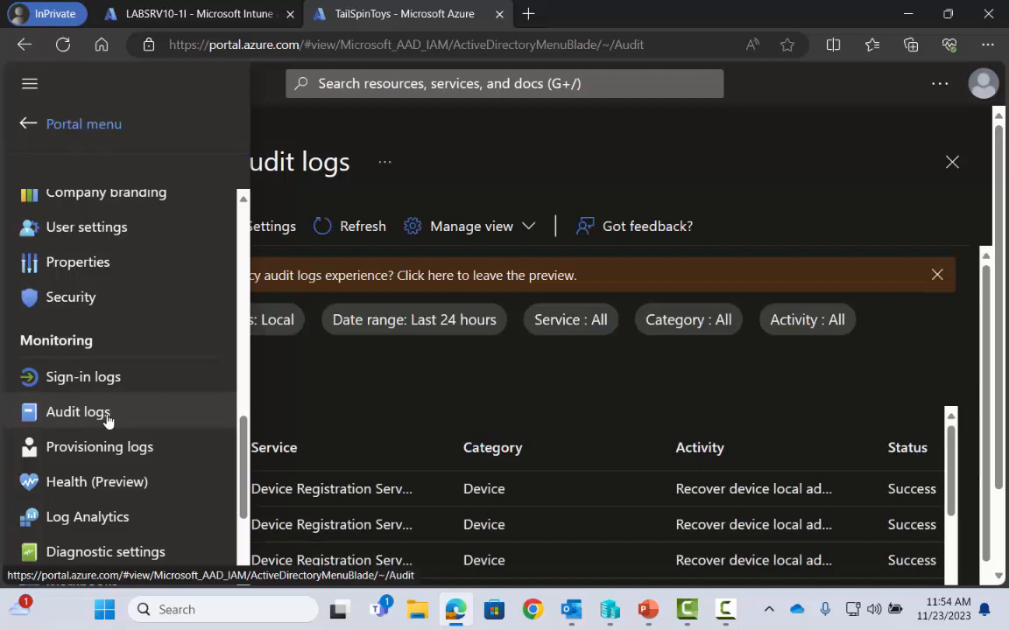
{"action": "left_click", "coordinate": [607, 399]}
- Look through the tenant's directory audit entries and sort them by category
{"action": "scroll", "coordinate": [328, 402], "scroll_direction": "down", "scroll_amount": 1}
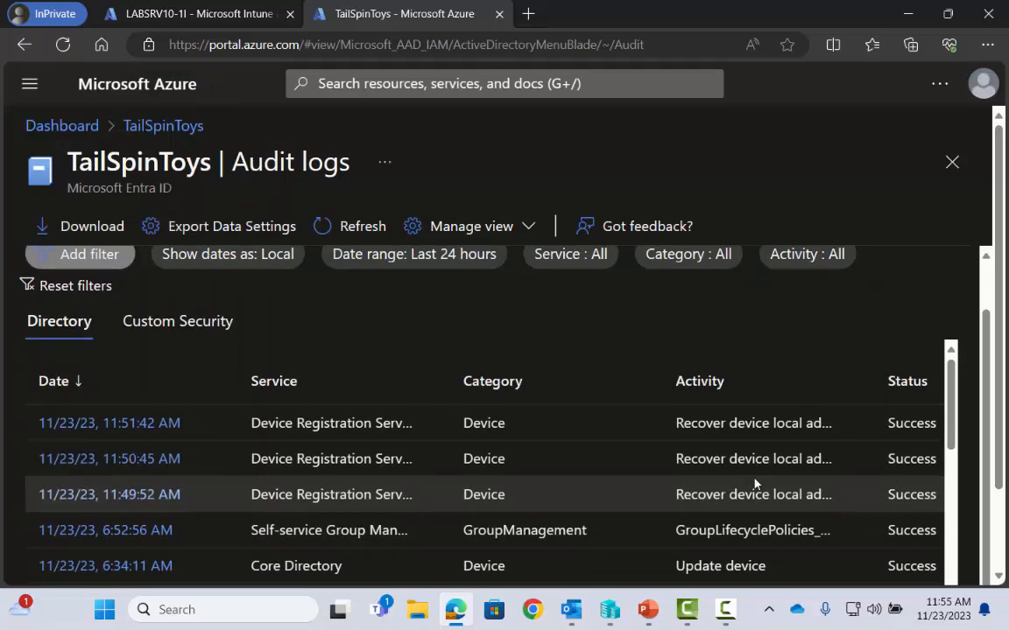
{"action": "scroll", "coordinate": [754, 477], "scroll_direction": "down", "scroll_amount": 2}
{"action": "scroll", "coordinate": [754, 484], "scroll_direction": "down", "scroll_amount": 5}
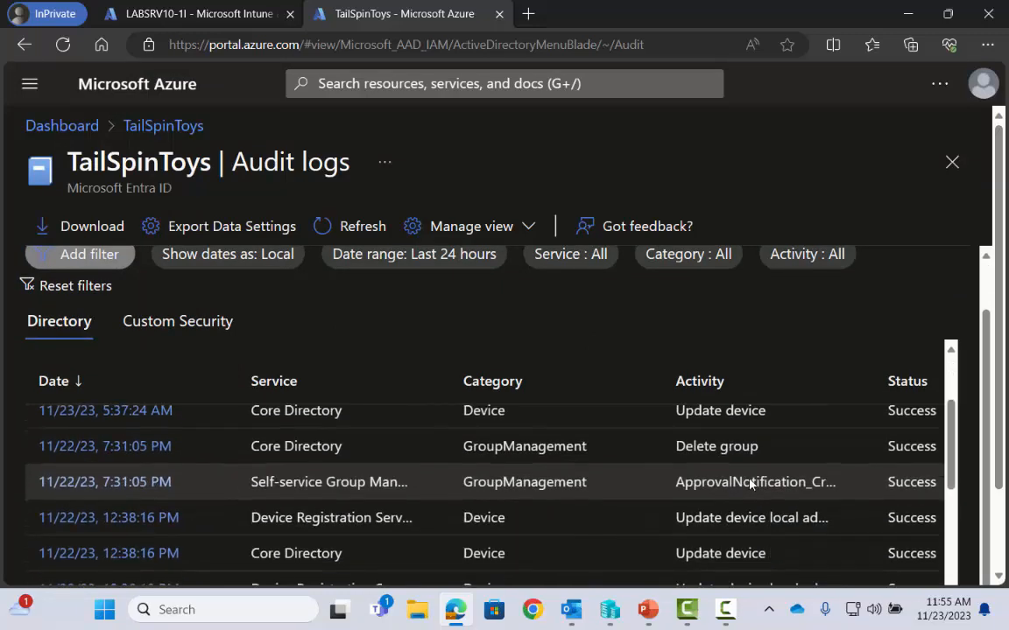
{"action": "scroll", "coordinate": [747, 482], "scroll_direction": "down", "scroll_amount": 3}
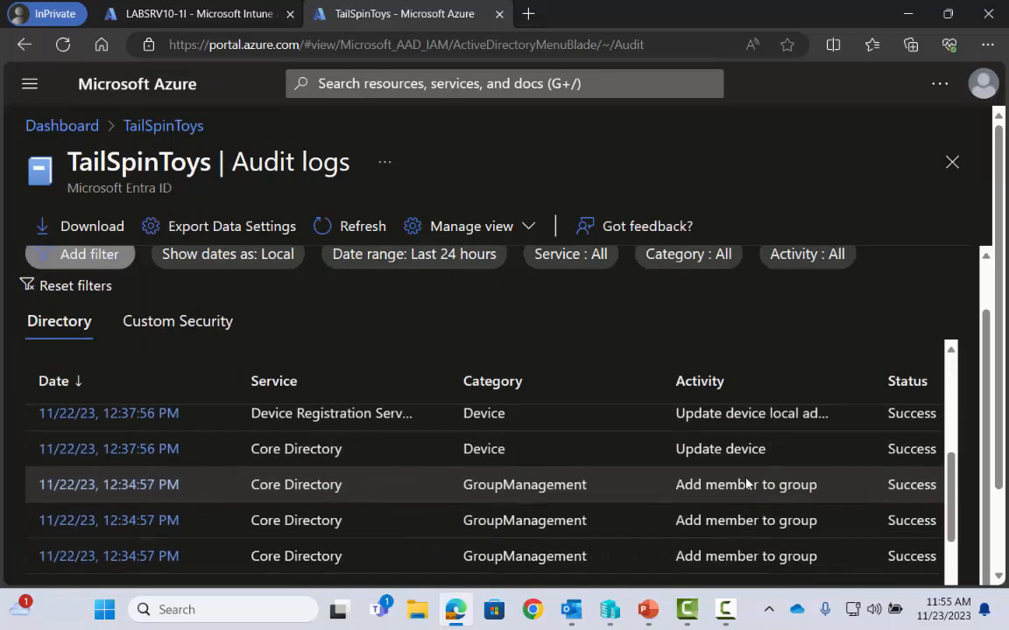
{"action": "scroll", "coordinate": [747, 482], "scroll_direction": "down", "scroll_amount": 2}
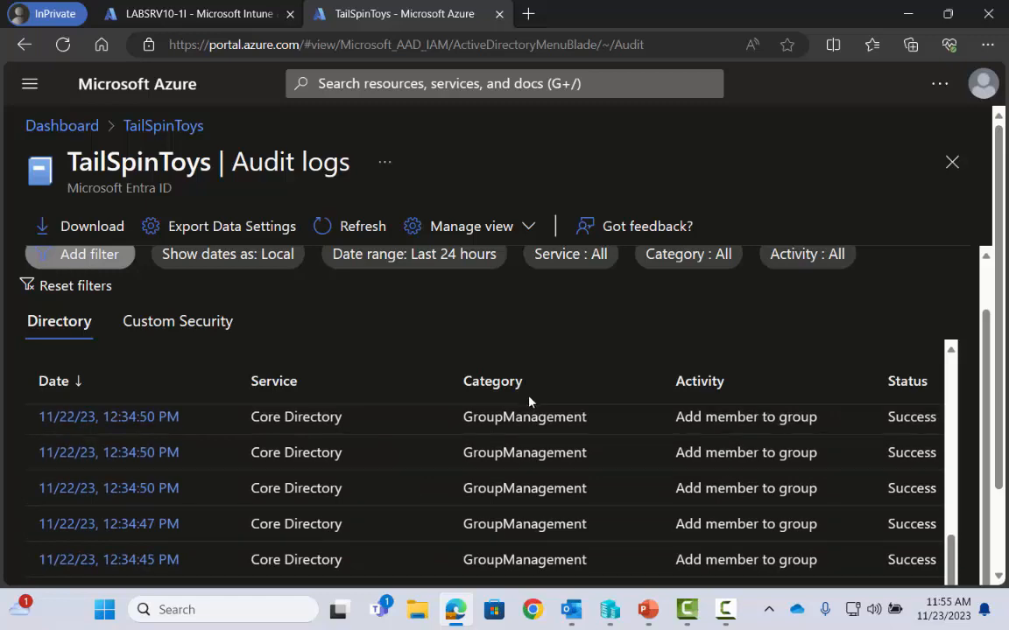
{"action": "left_click", "coordinate": [508, 388]}
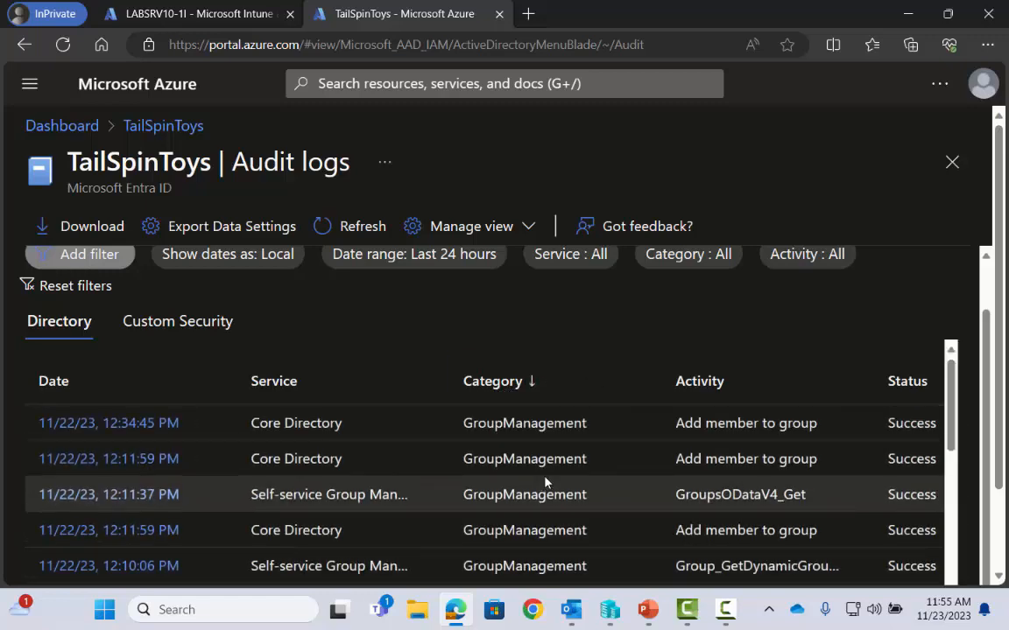
- Examine the activity details of the Device Registration Service audit entry from 11/22/23, 12:38:16 PM, and return to the slide presentation
{"action": "scroll", "coordinate": [544, 477], "scroll_direction": "down", "scroll_amount": 3}
{"action": "scroll", "coordinate": [547, 473], "scroll_direction": "down", "scroll_amount": 5}
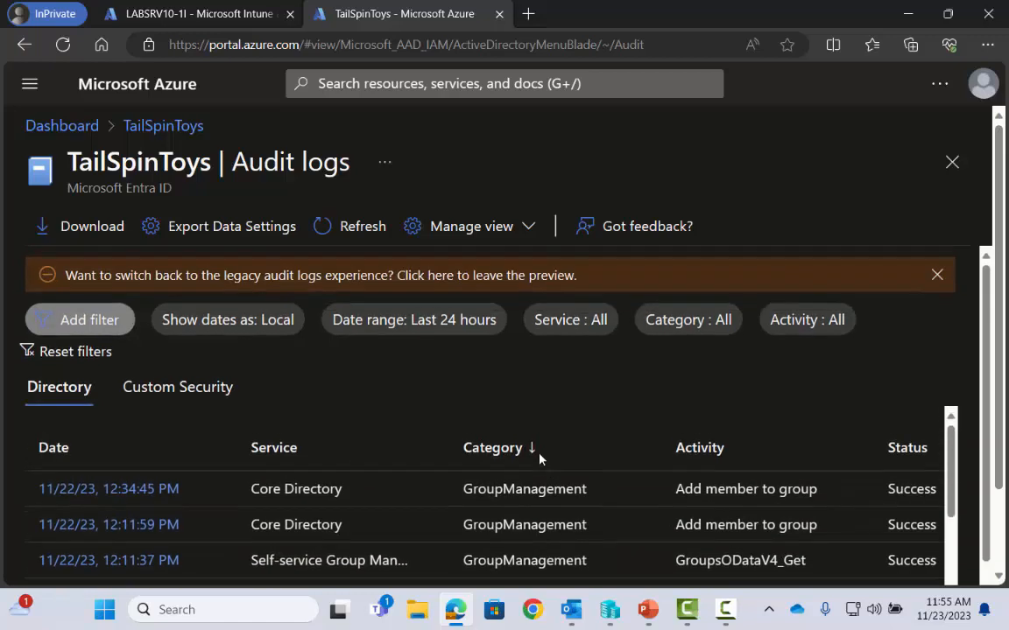
{"action": "scroll", "coordinate": [536, 448], "scroll_direction": "down", "scroll_amount": 3}
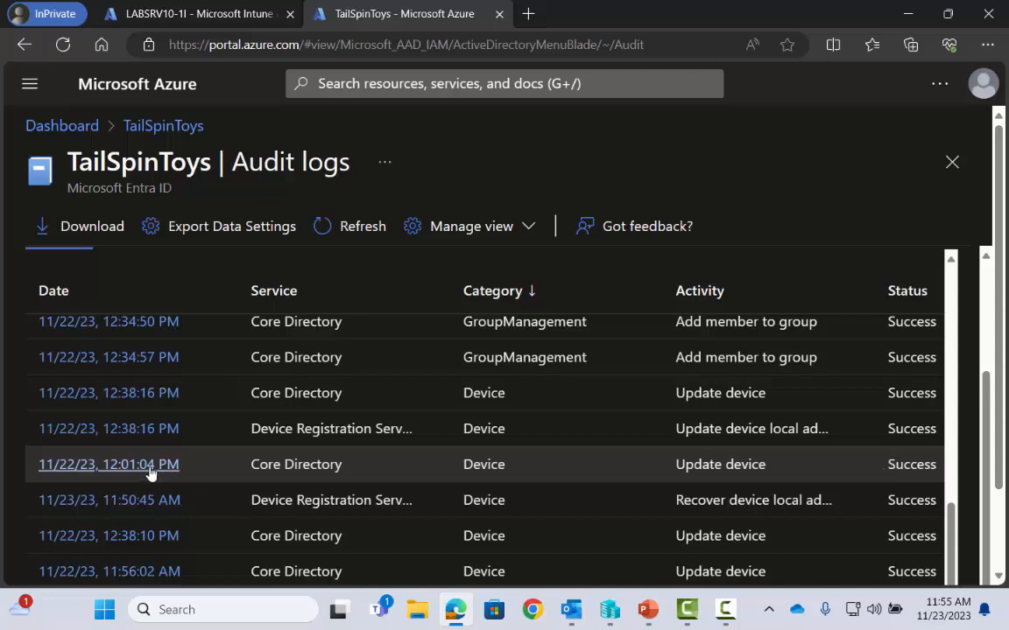
{"action": "left_click", "coordinate": [140, 438]}
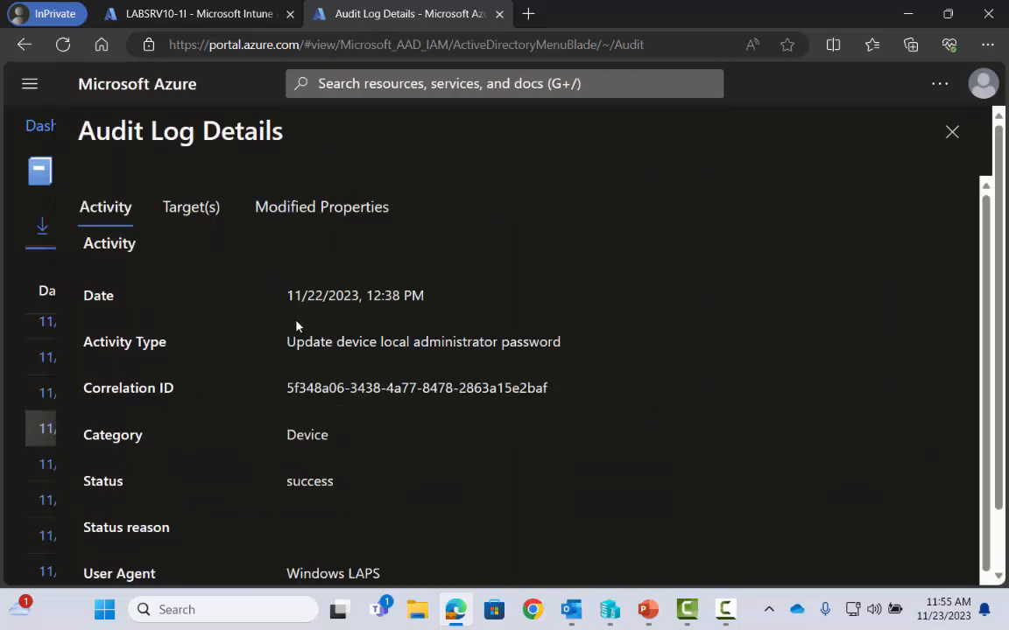
{"action": "scroll", "coordinate": [315, 417], "scroll_direction": "down", "scroll_amount": 1}
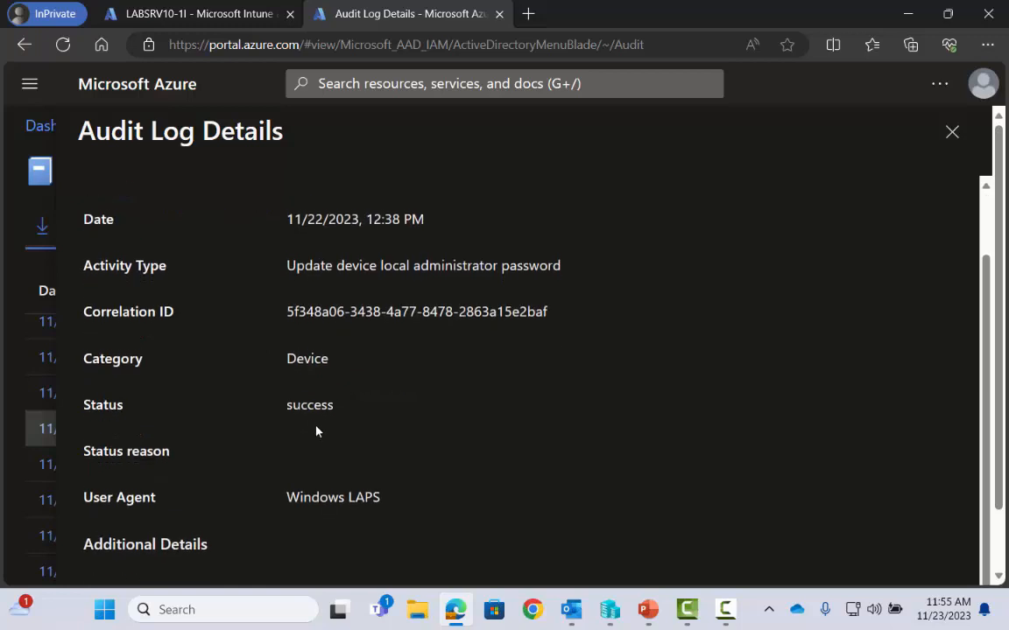
{"action": "scroll", "coordinate": [333, 441], "scroll_direction": "down", "scroll_amount": 1}
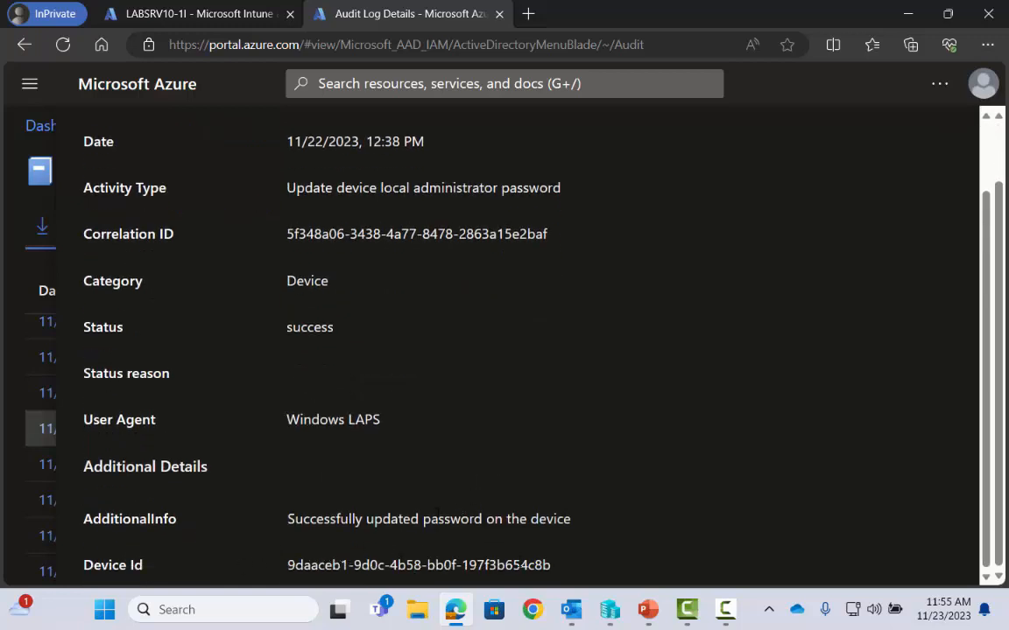
{"action": "scroll", "coordinate": [533, 459], "scroll_direction": "up", "scroll_amount": 2}
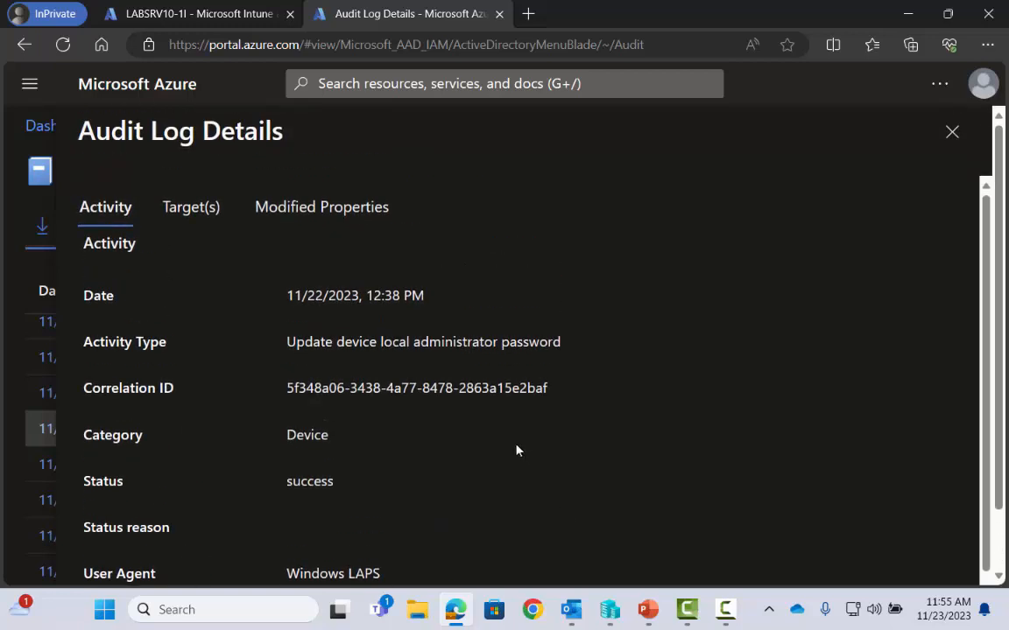
{"action": "scroll", "coordinate": [516, 450], "scroll_direction": "down", "scroll_amount": 2}
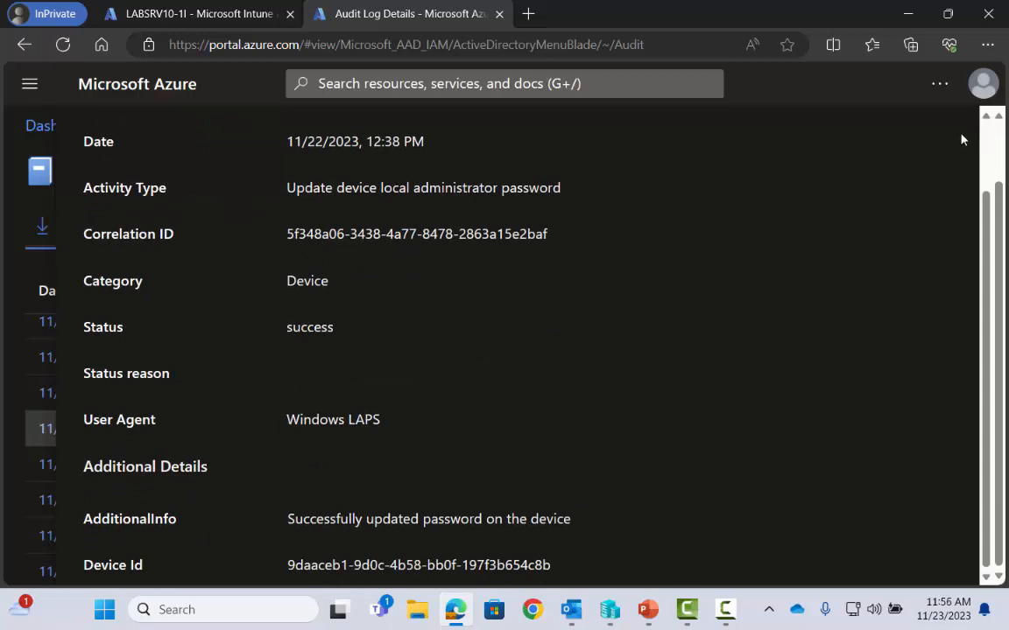
{"action": "left_click", "coordinate": [908, 13]}
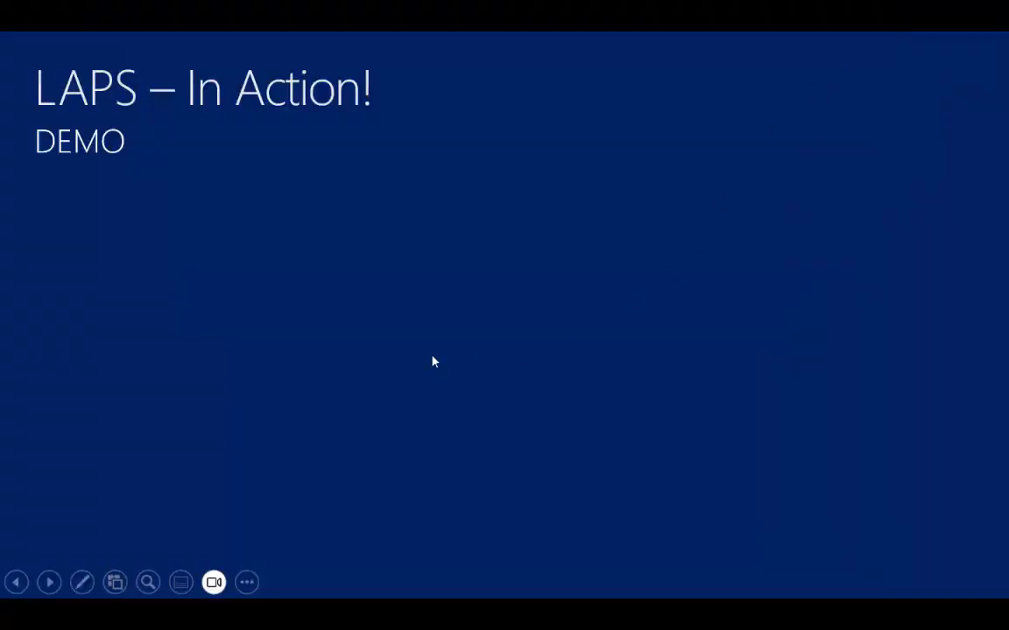